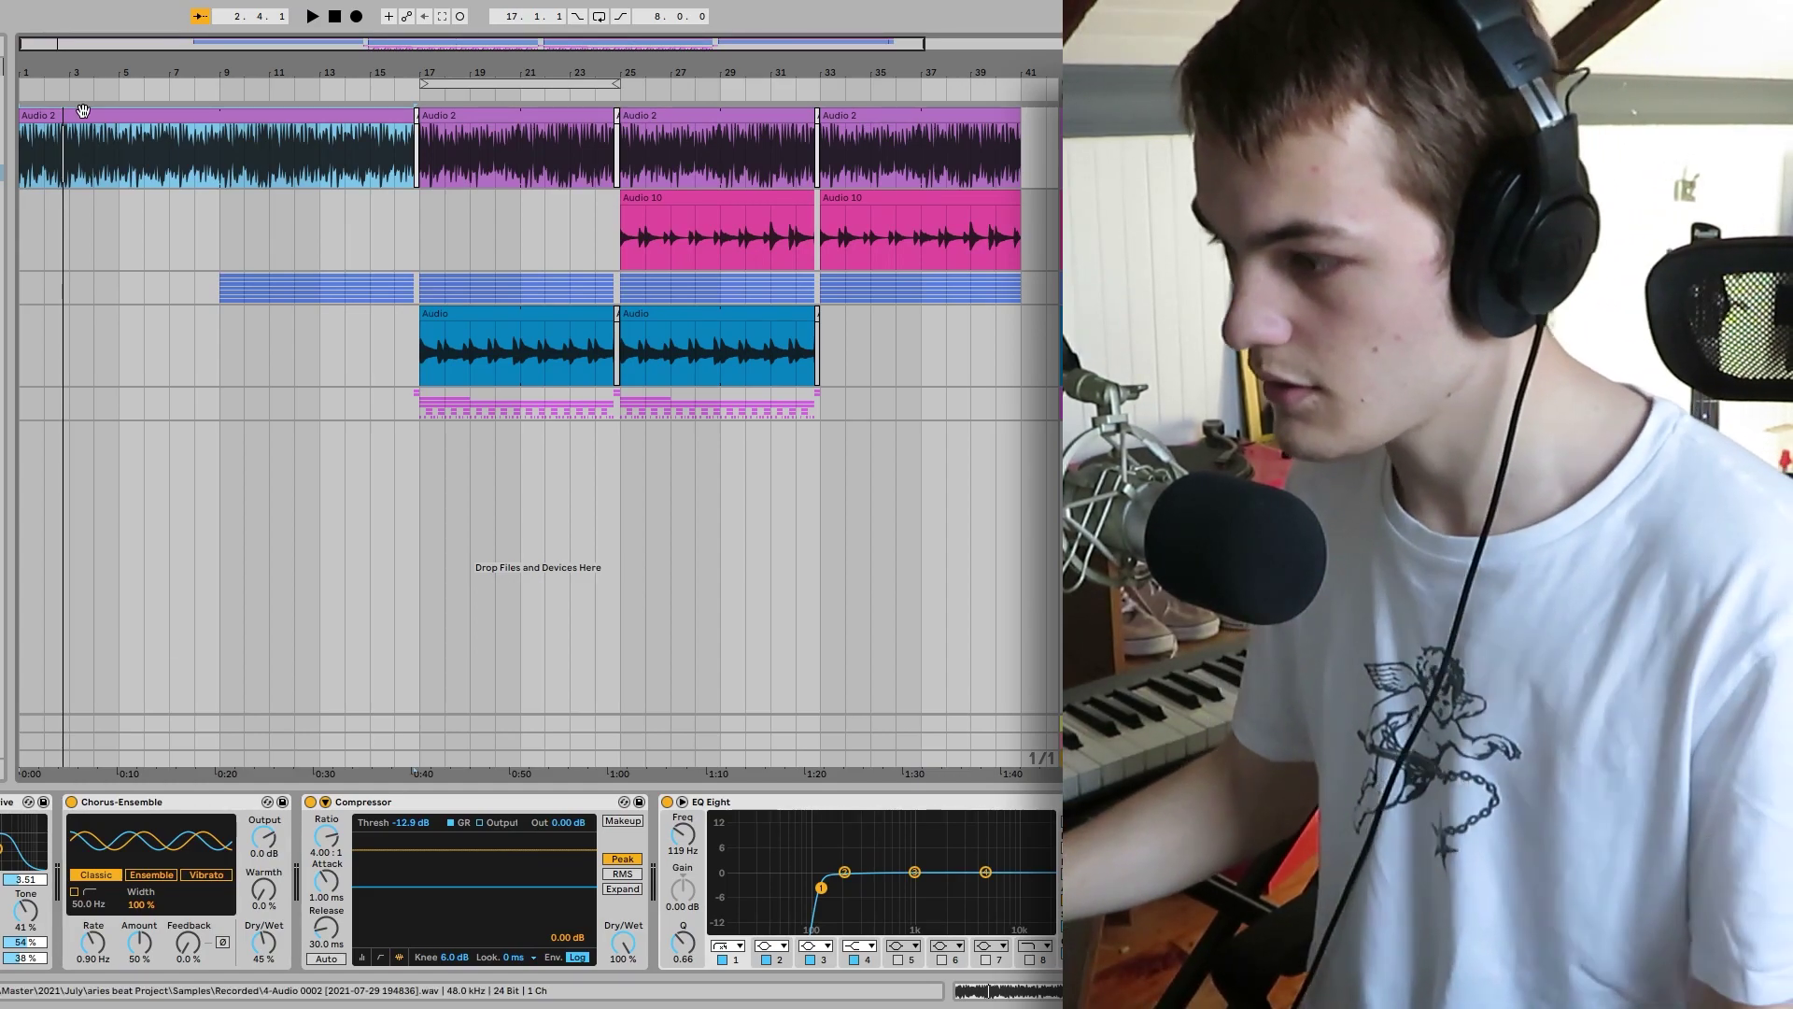
Play from the start of the first Audio 2 clip for about 15 seconds, stopping near bar 7
left_click(83, 111)
key("space")
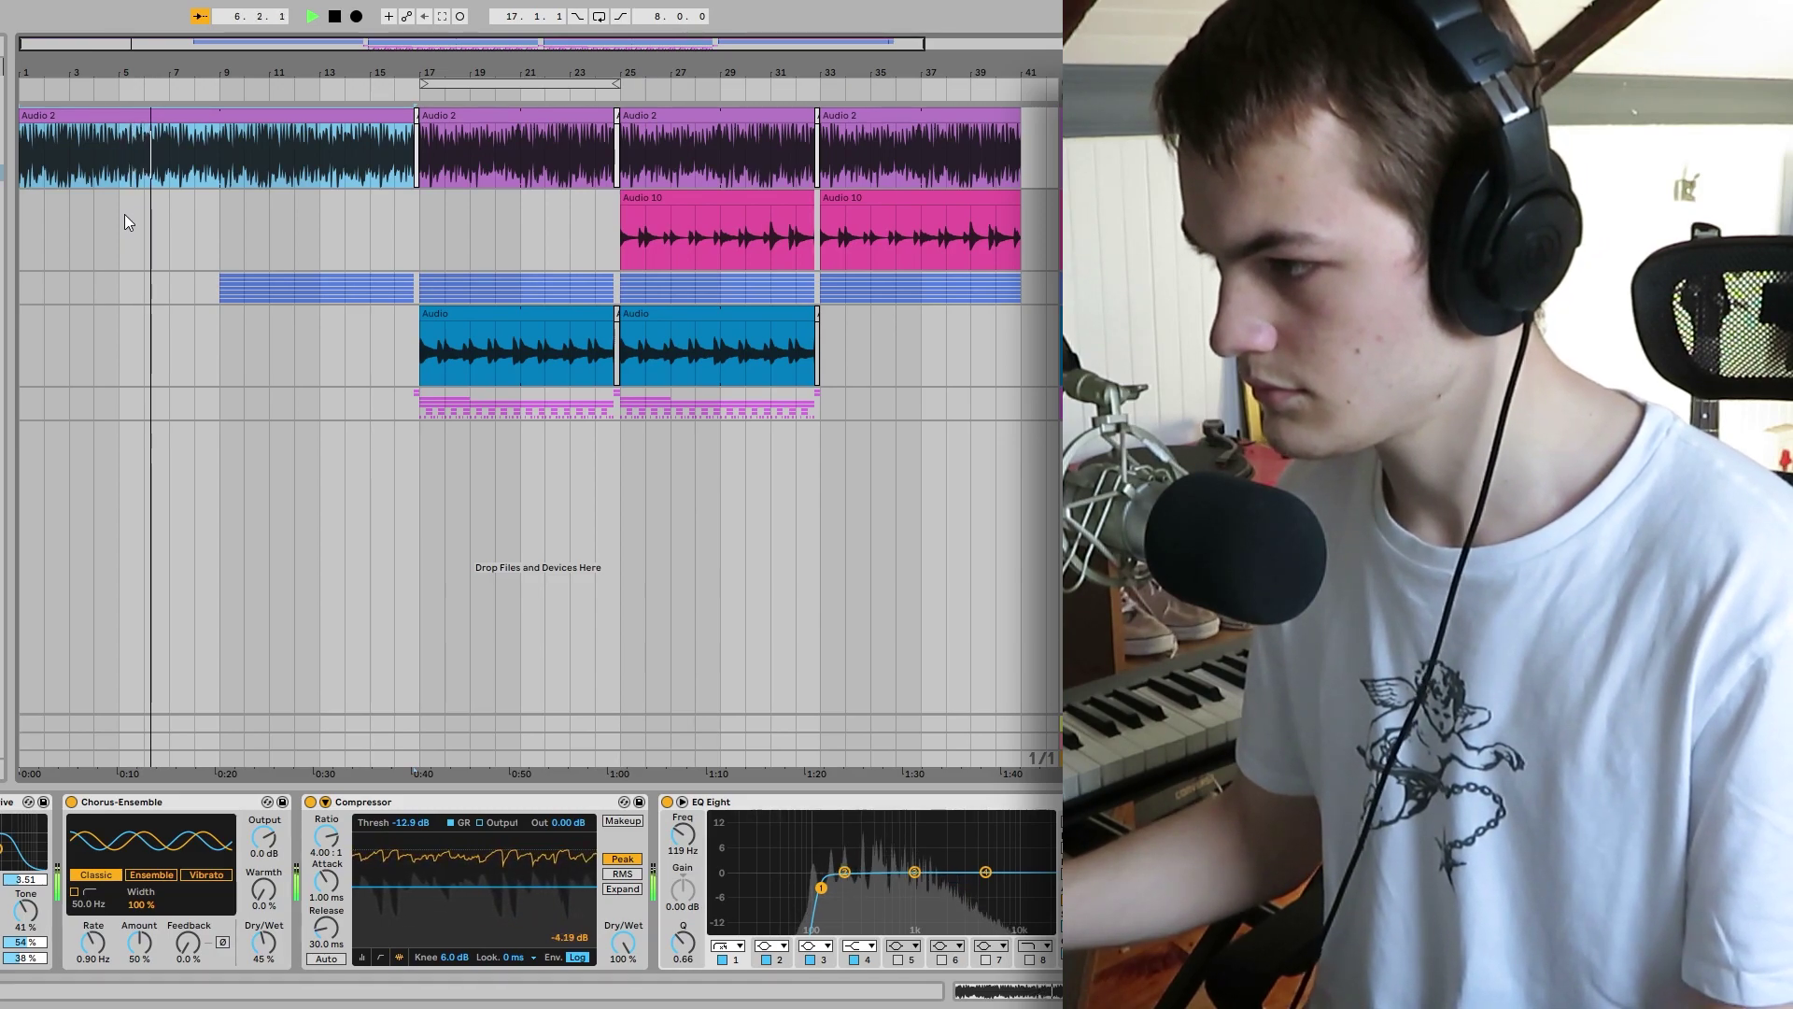
key("space")
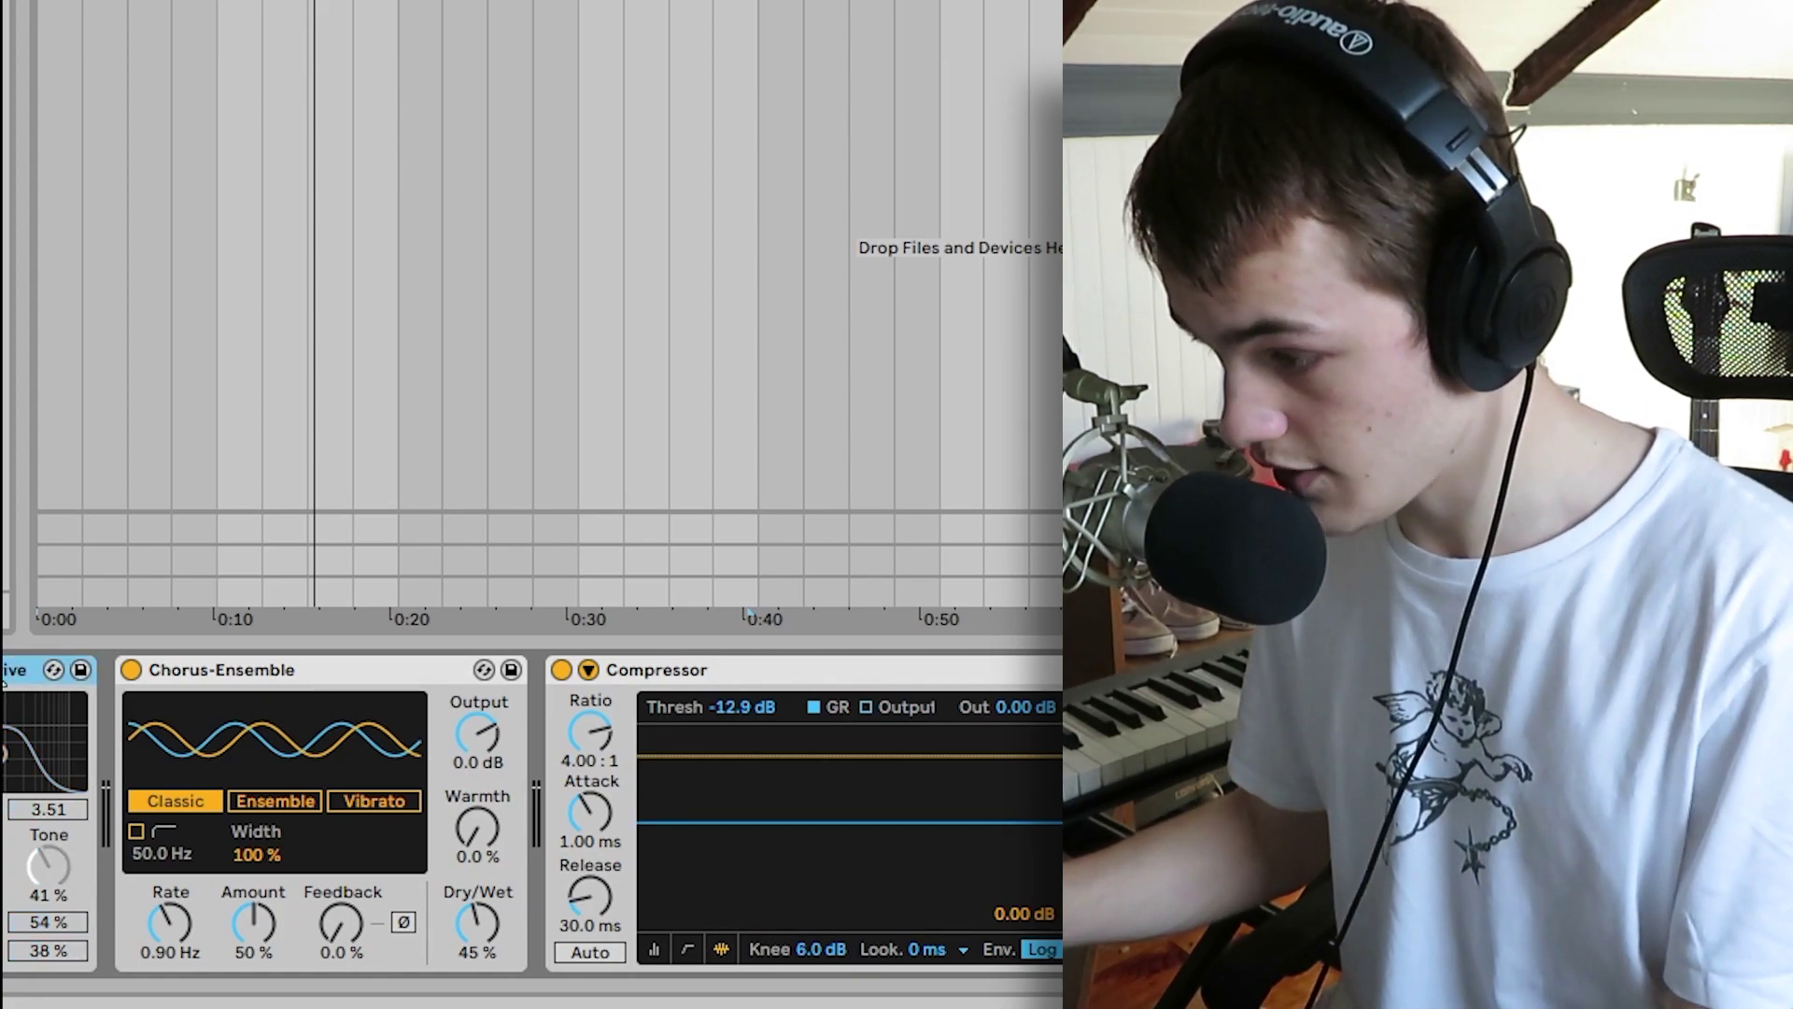
Play the track while viewing its Chorus-Ensemble, Compressor and EQ Eight devices in turn
key("space")
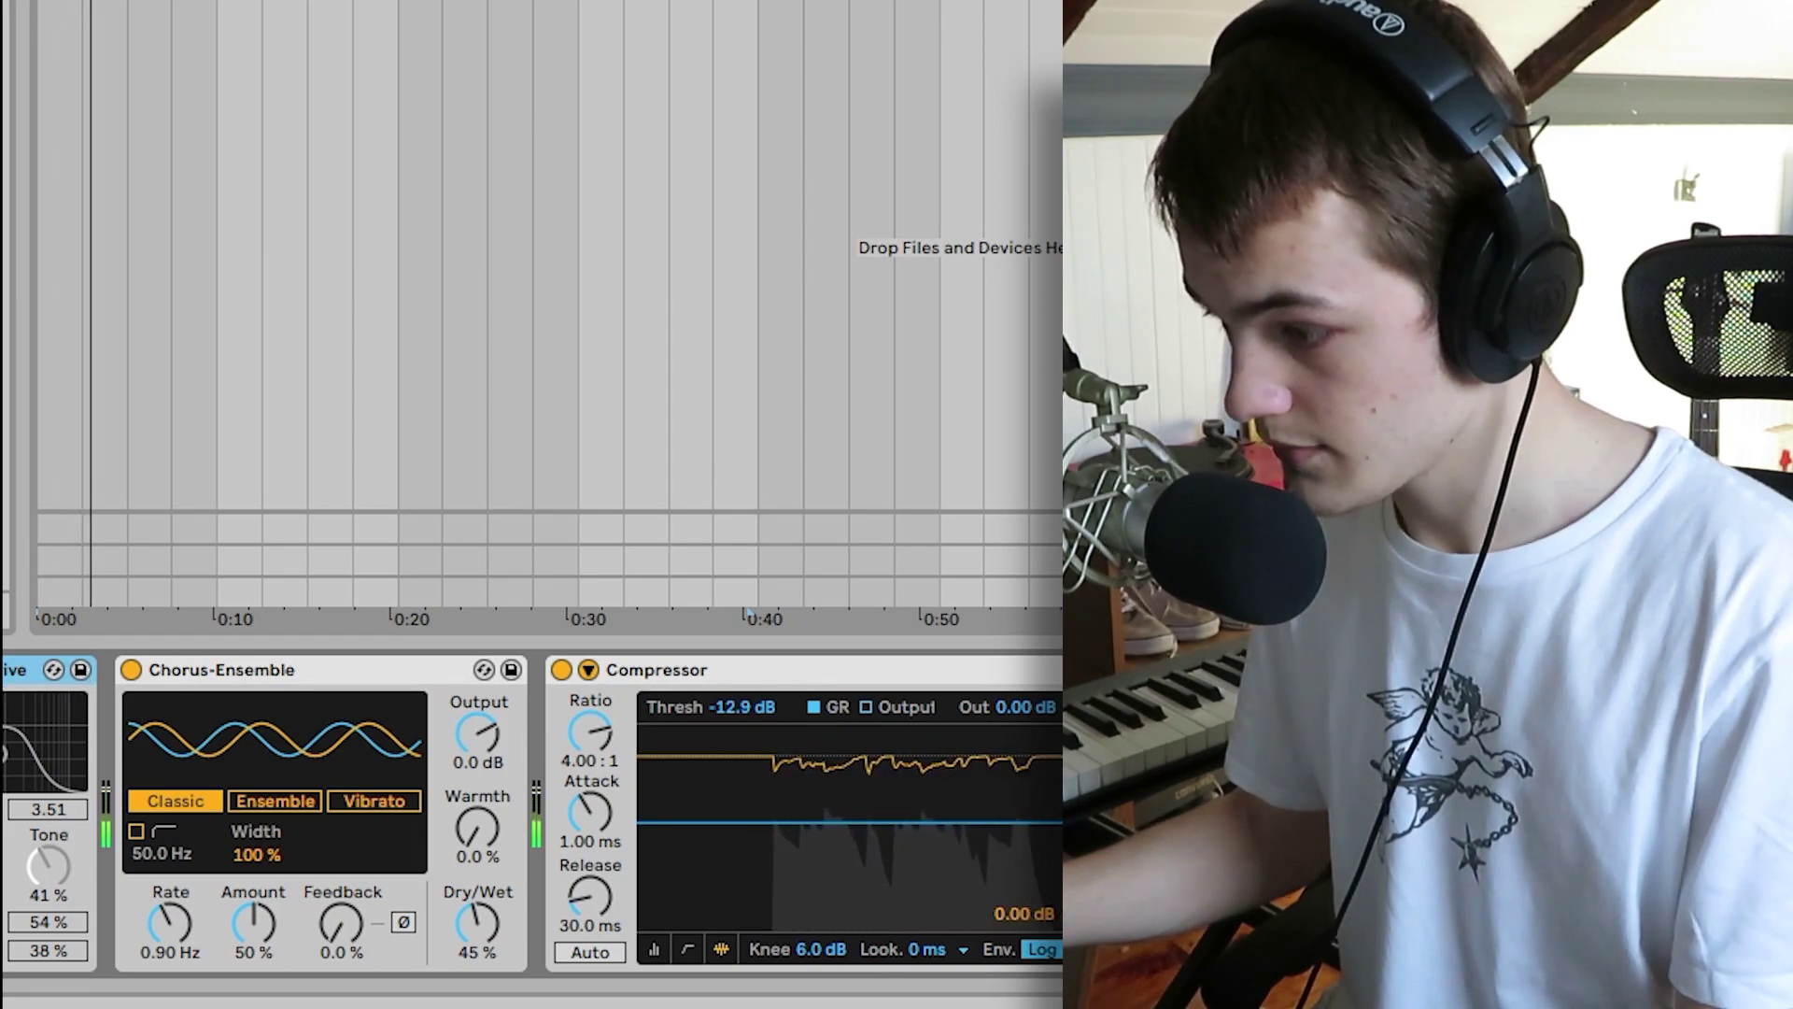
left_click(29, 822)
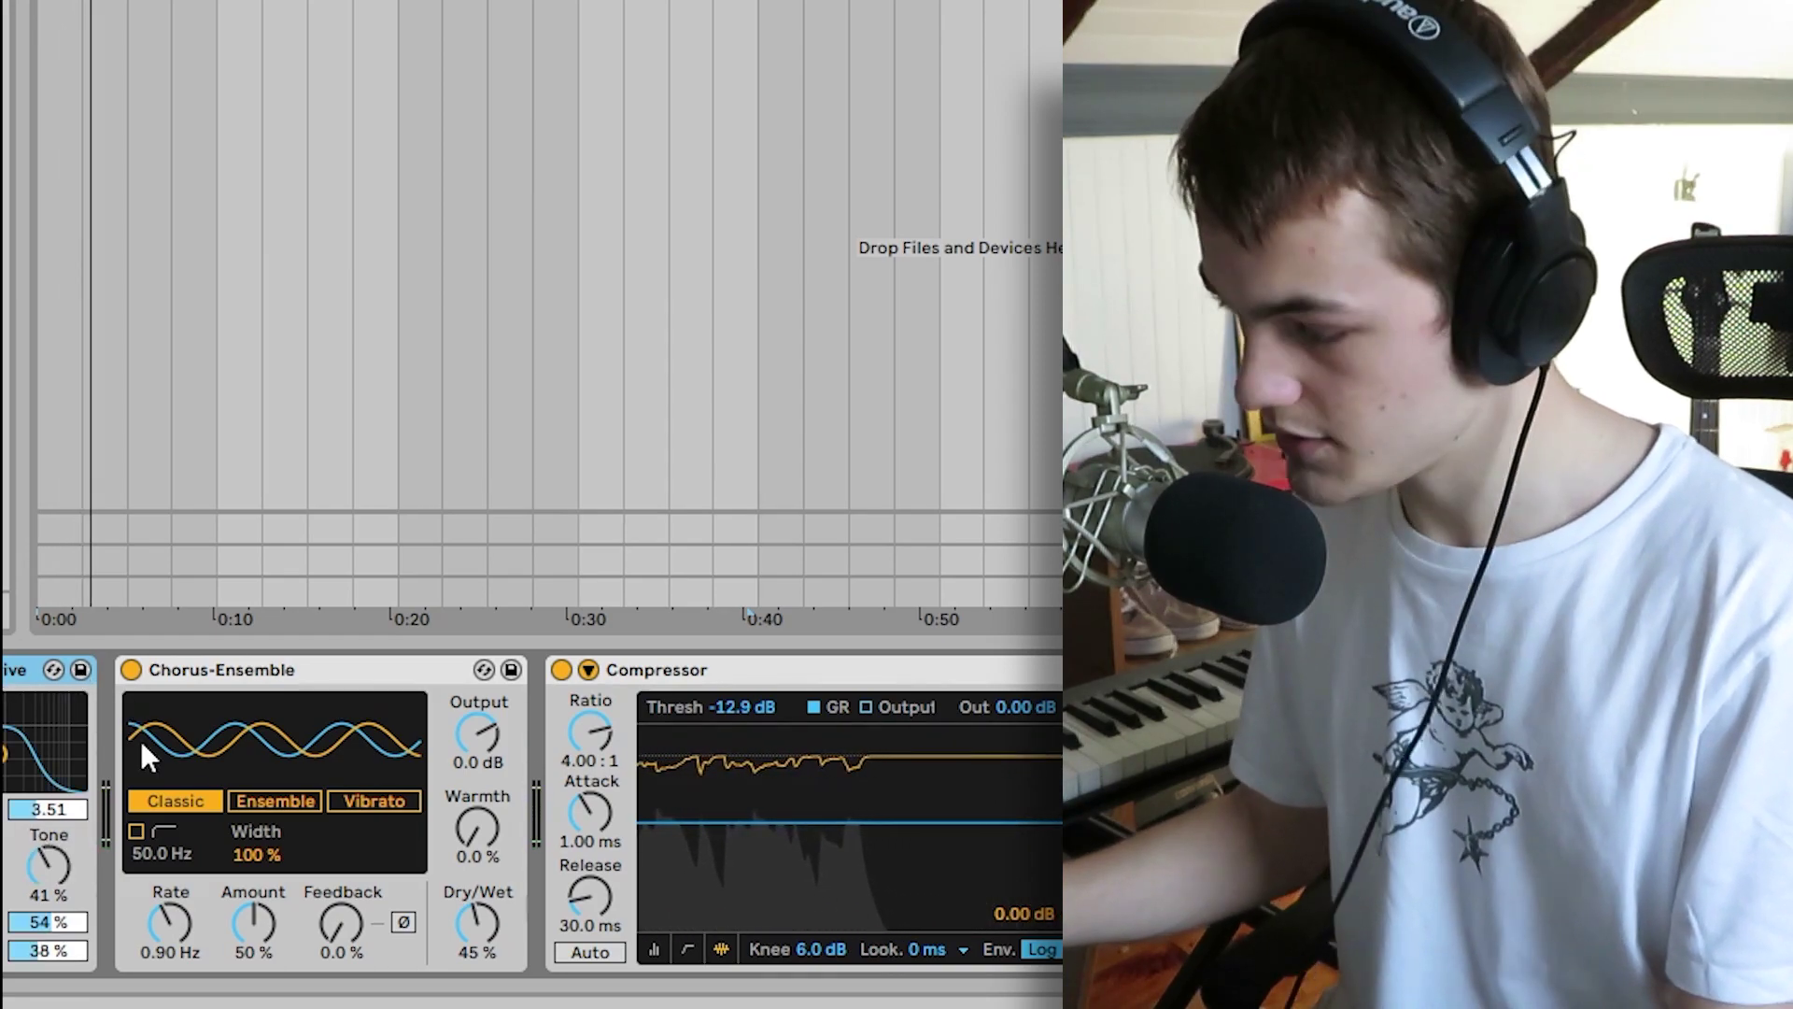
left_click(204, 669)
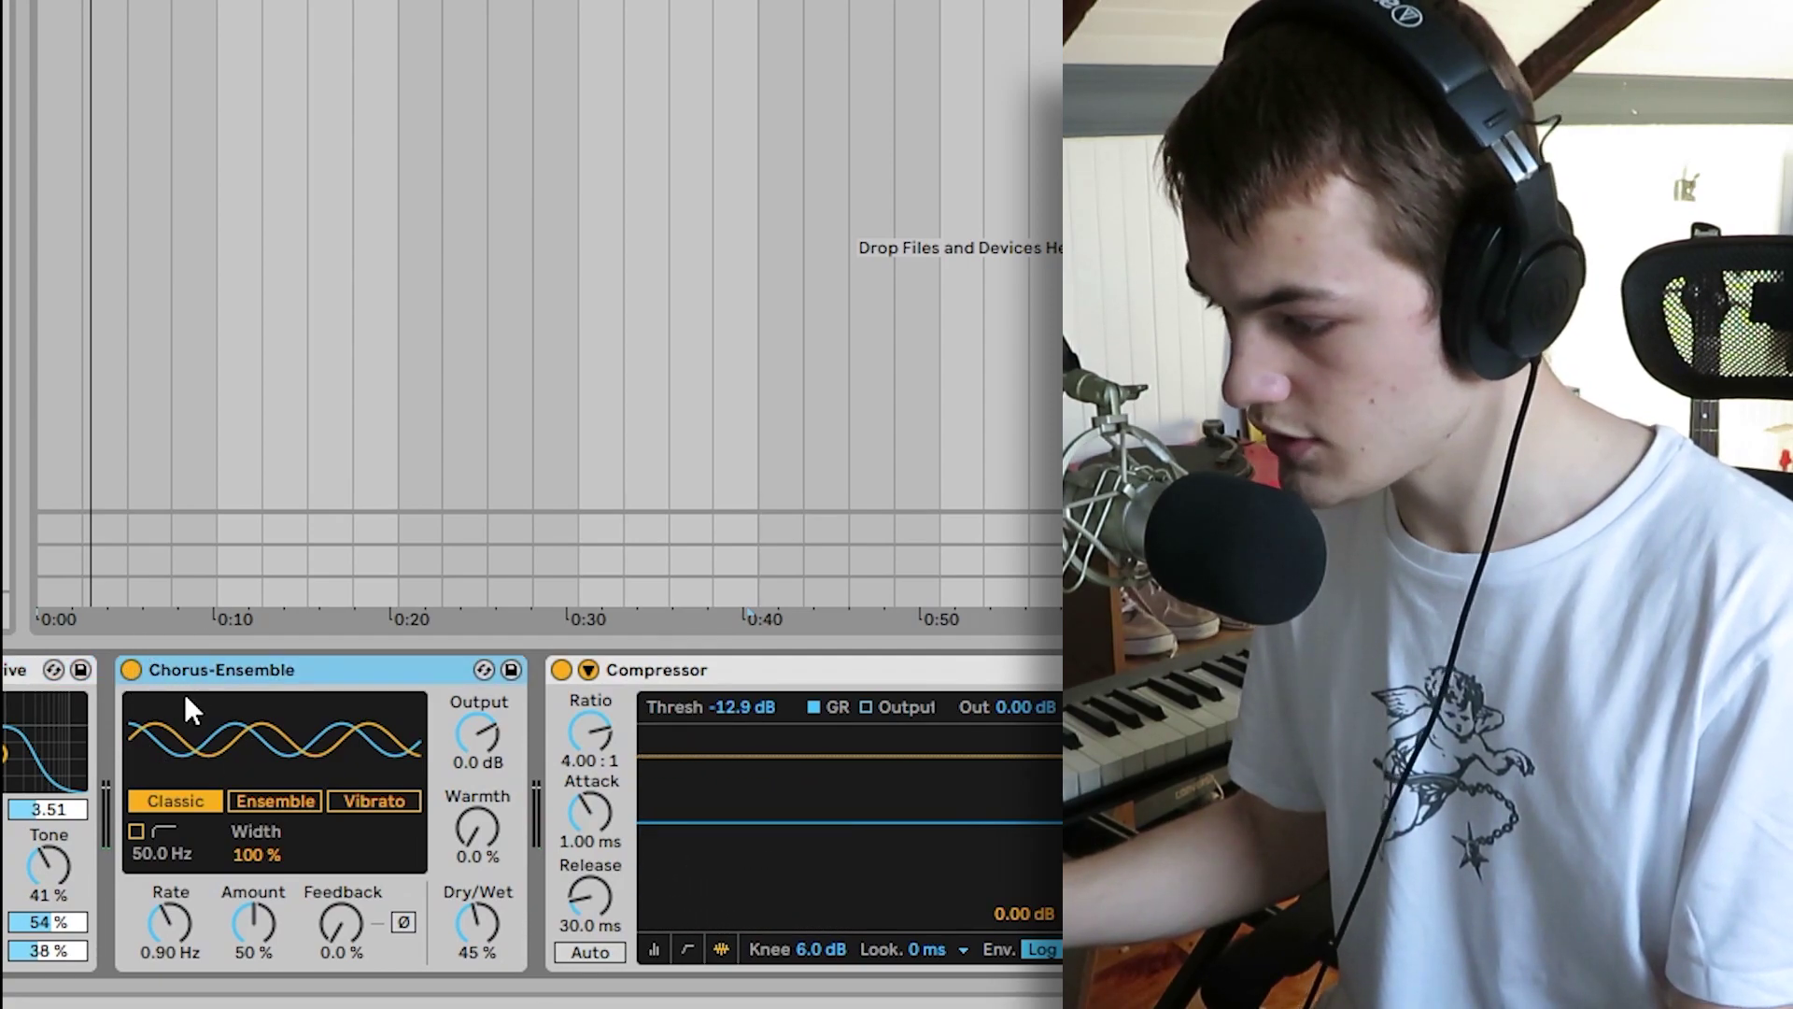
left_click(684, 672)
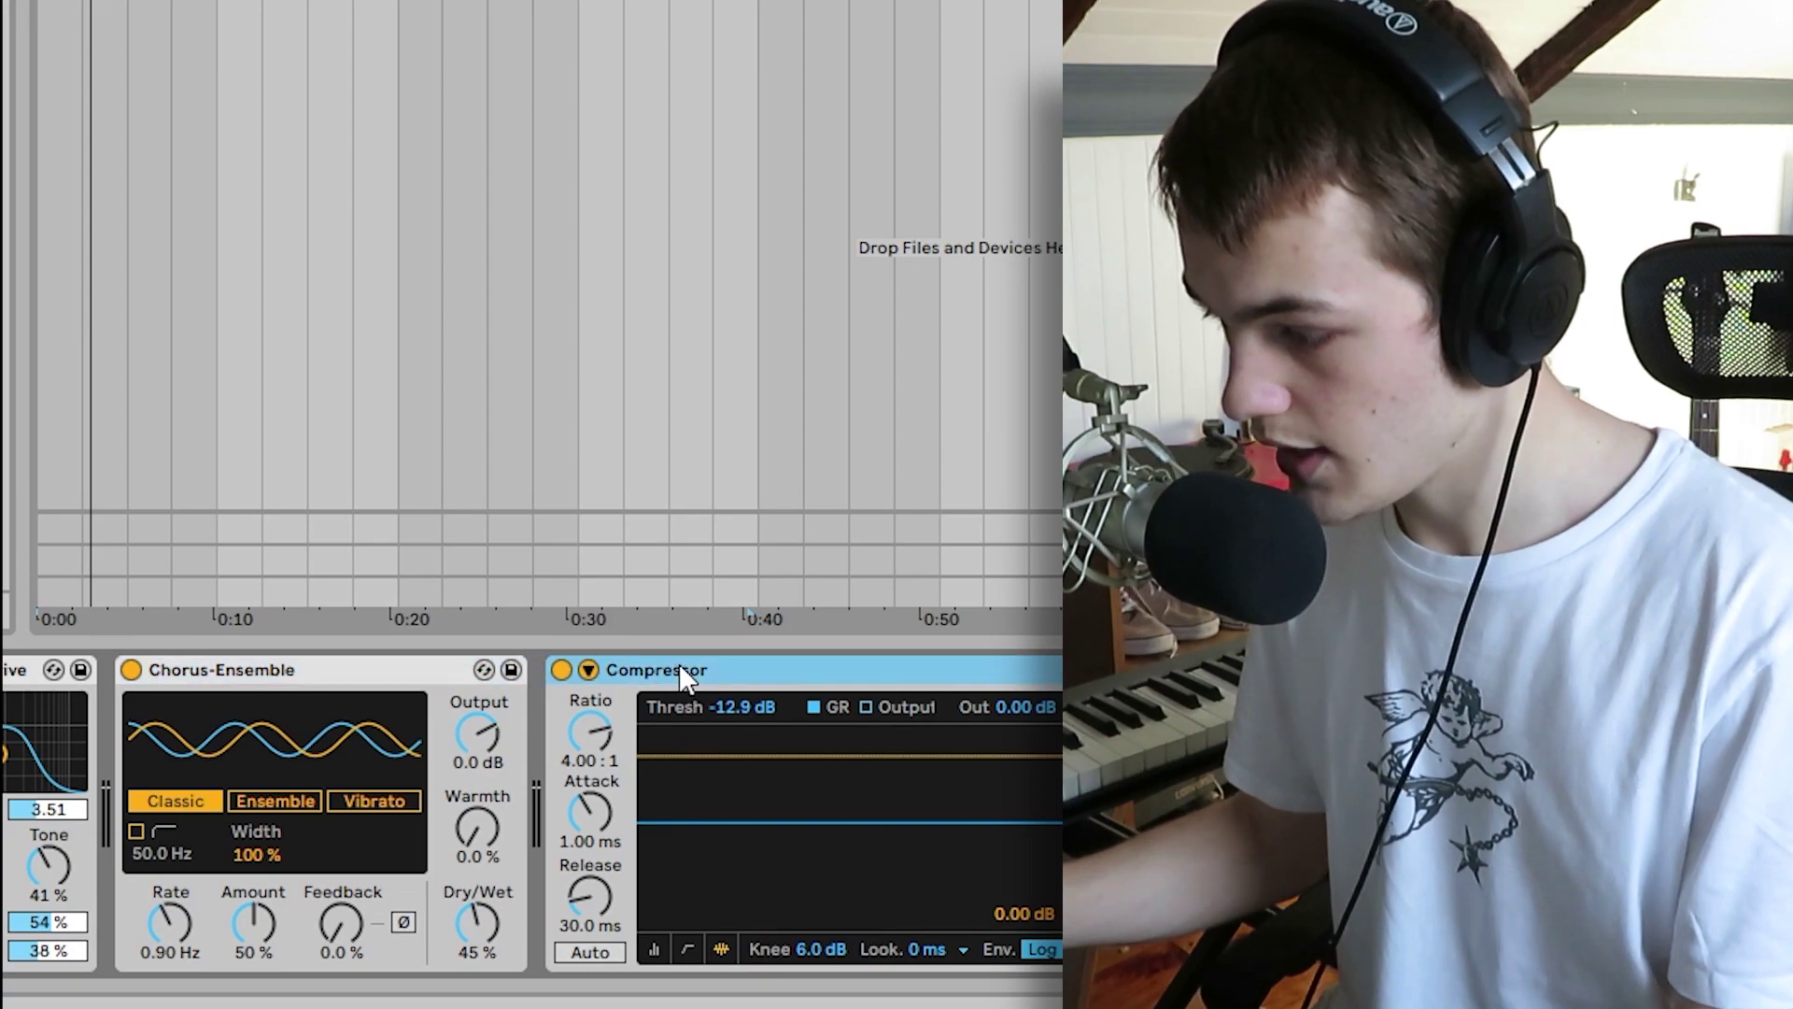
left_click(226, 669)
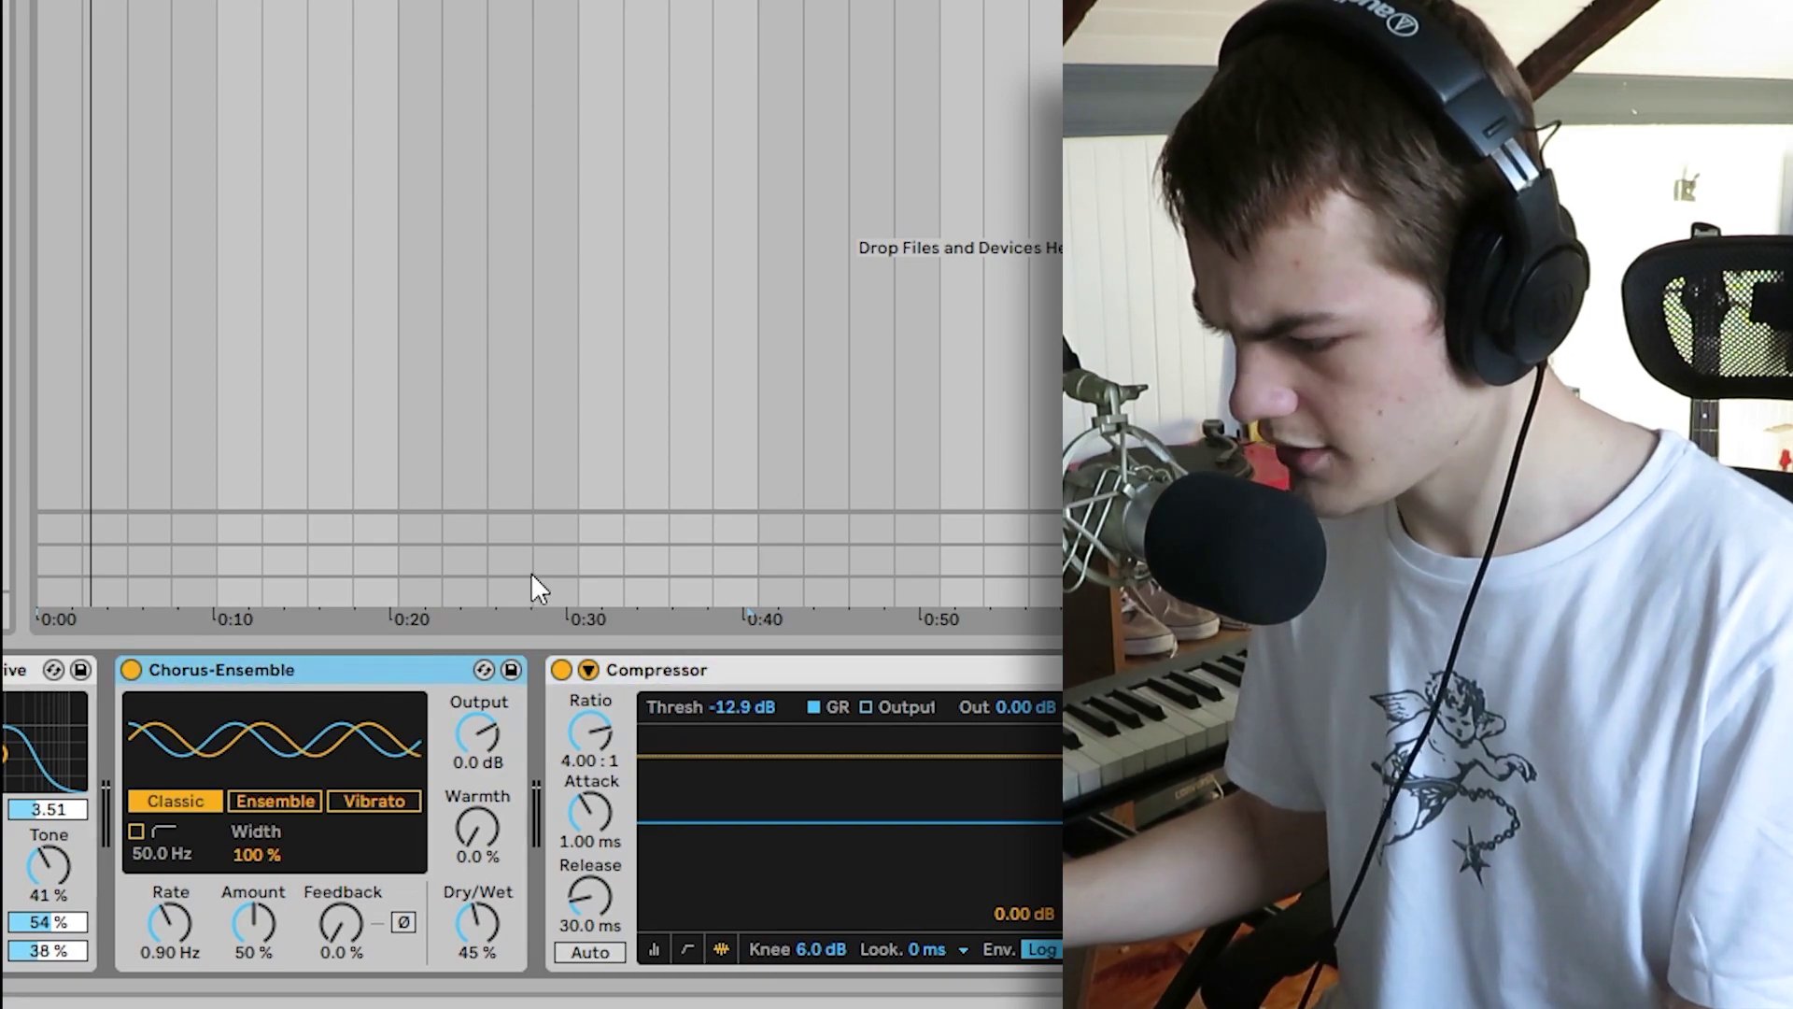
left_click(646, 674)
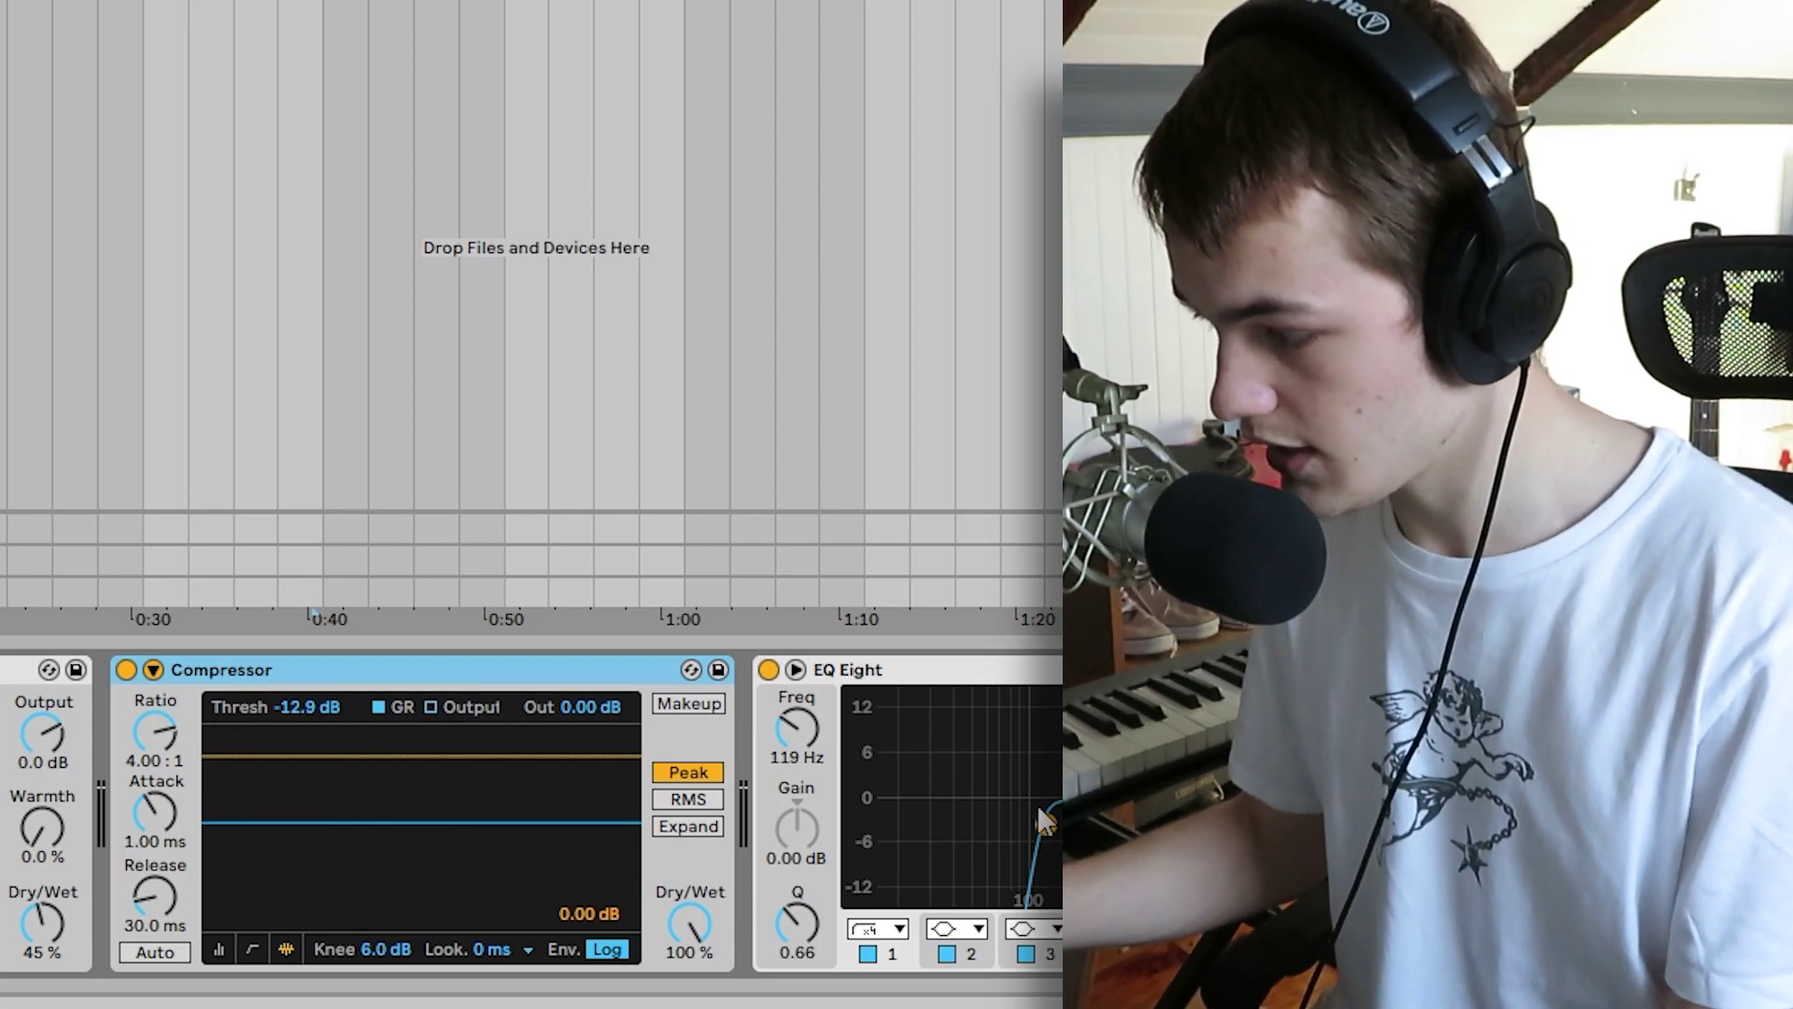
left_click(917, 670)
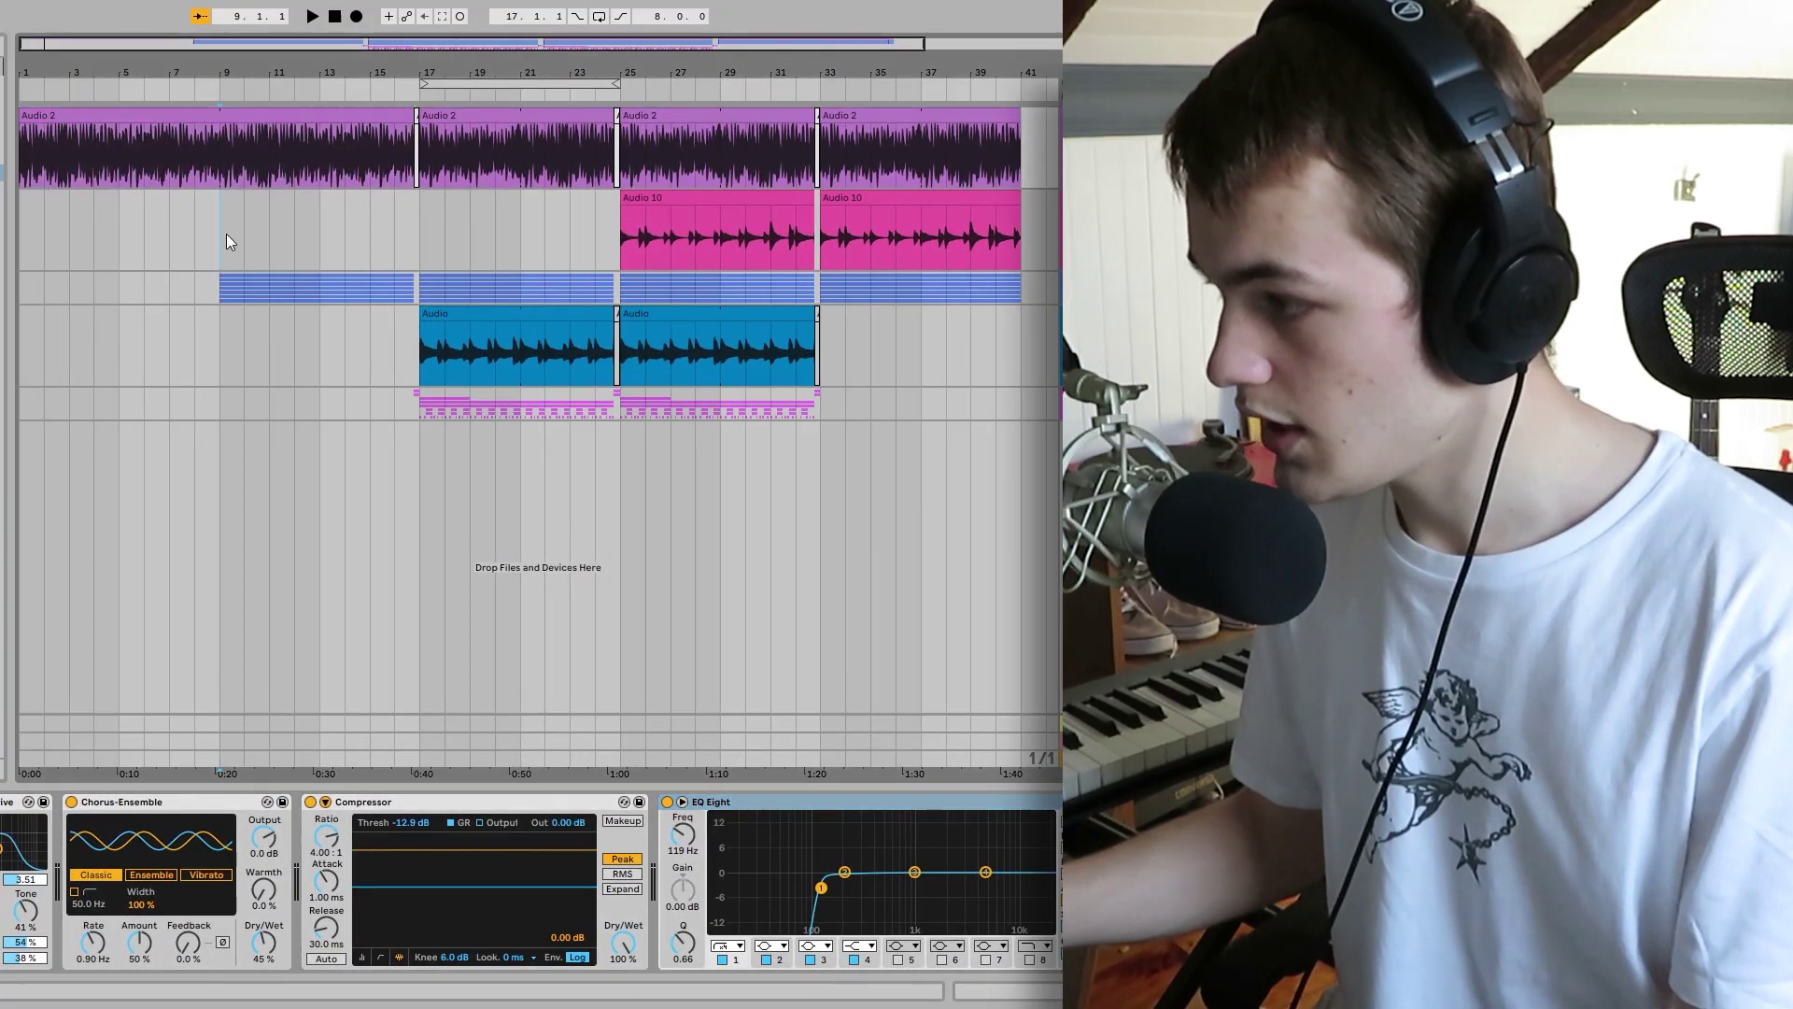
left_click(87, 140)
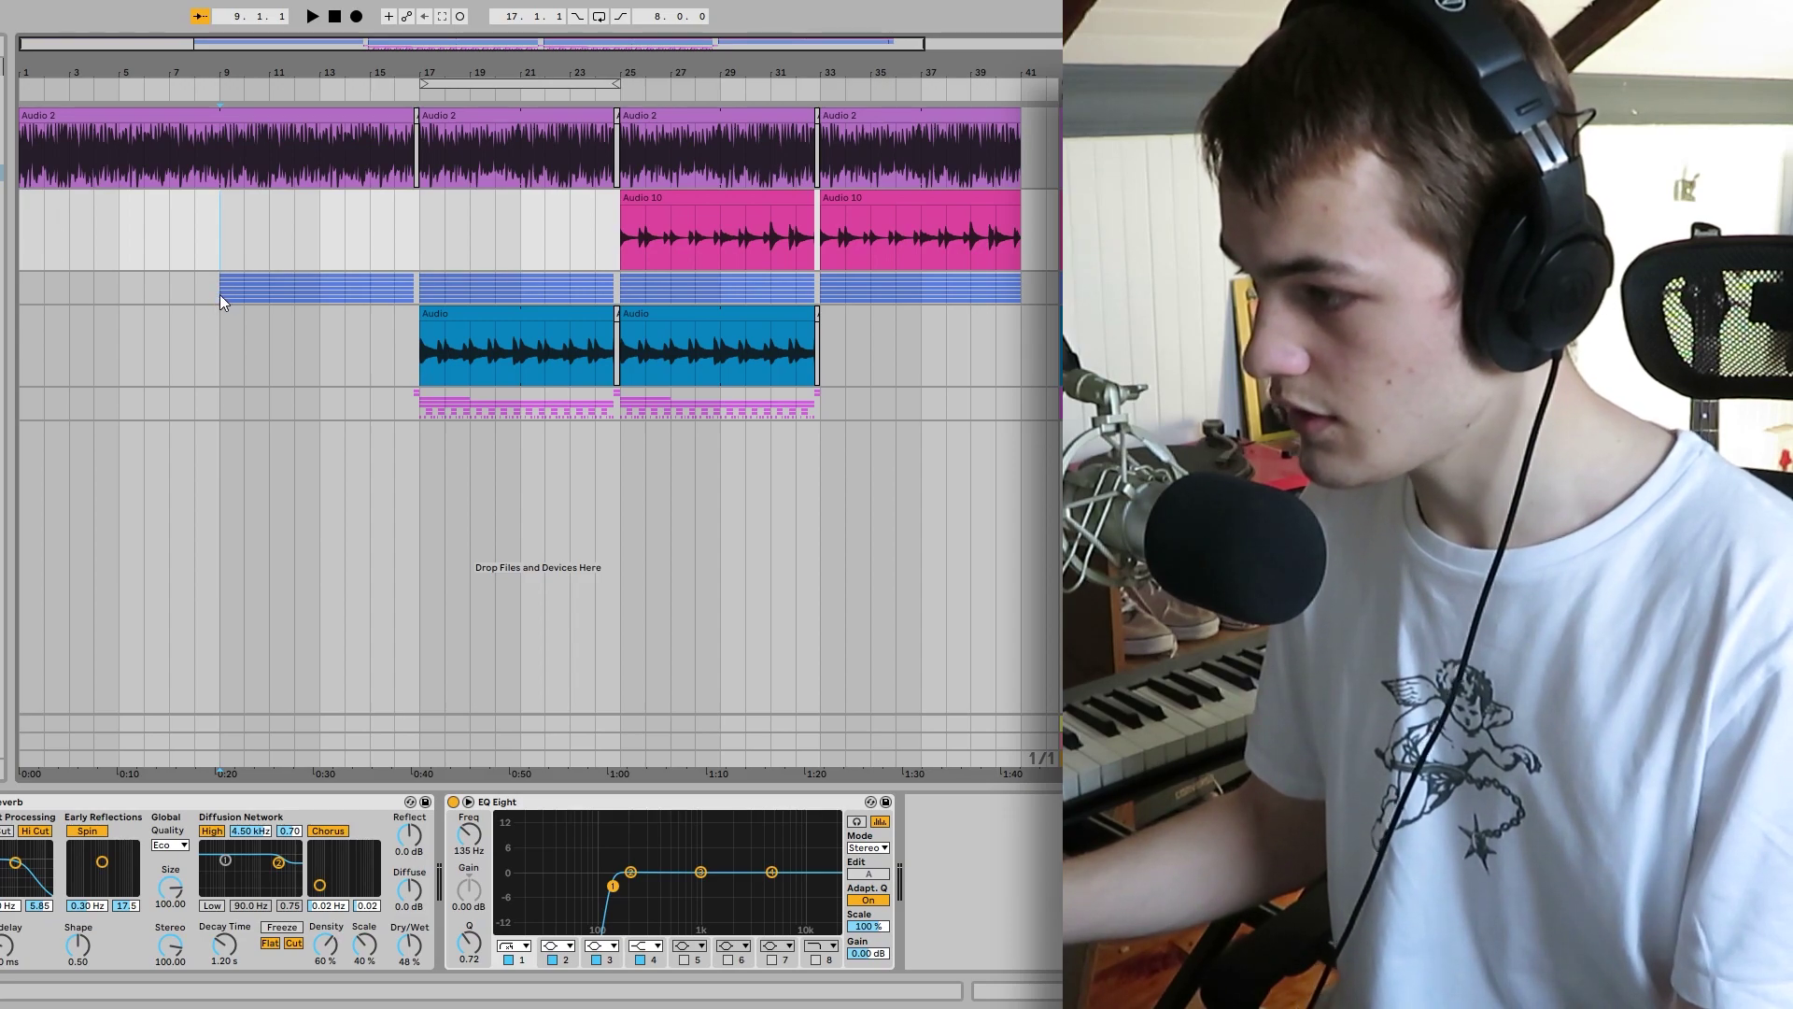
left_click_drag(221, 306, 369, 310)
left_click(317, 295)
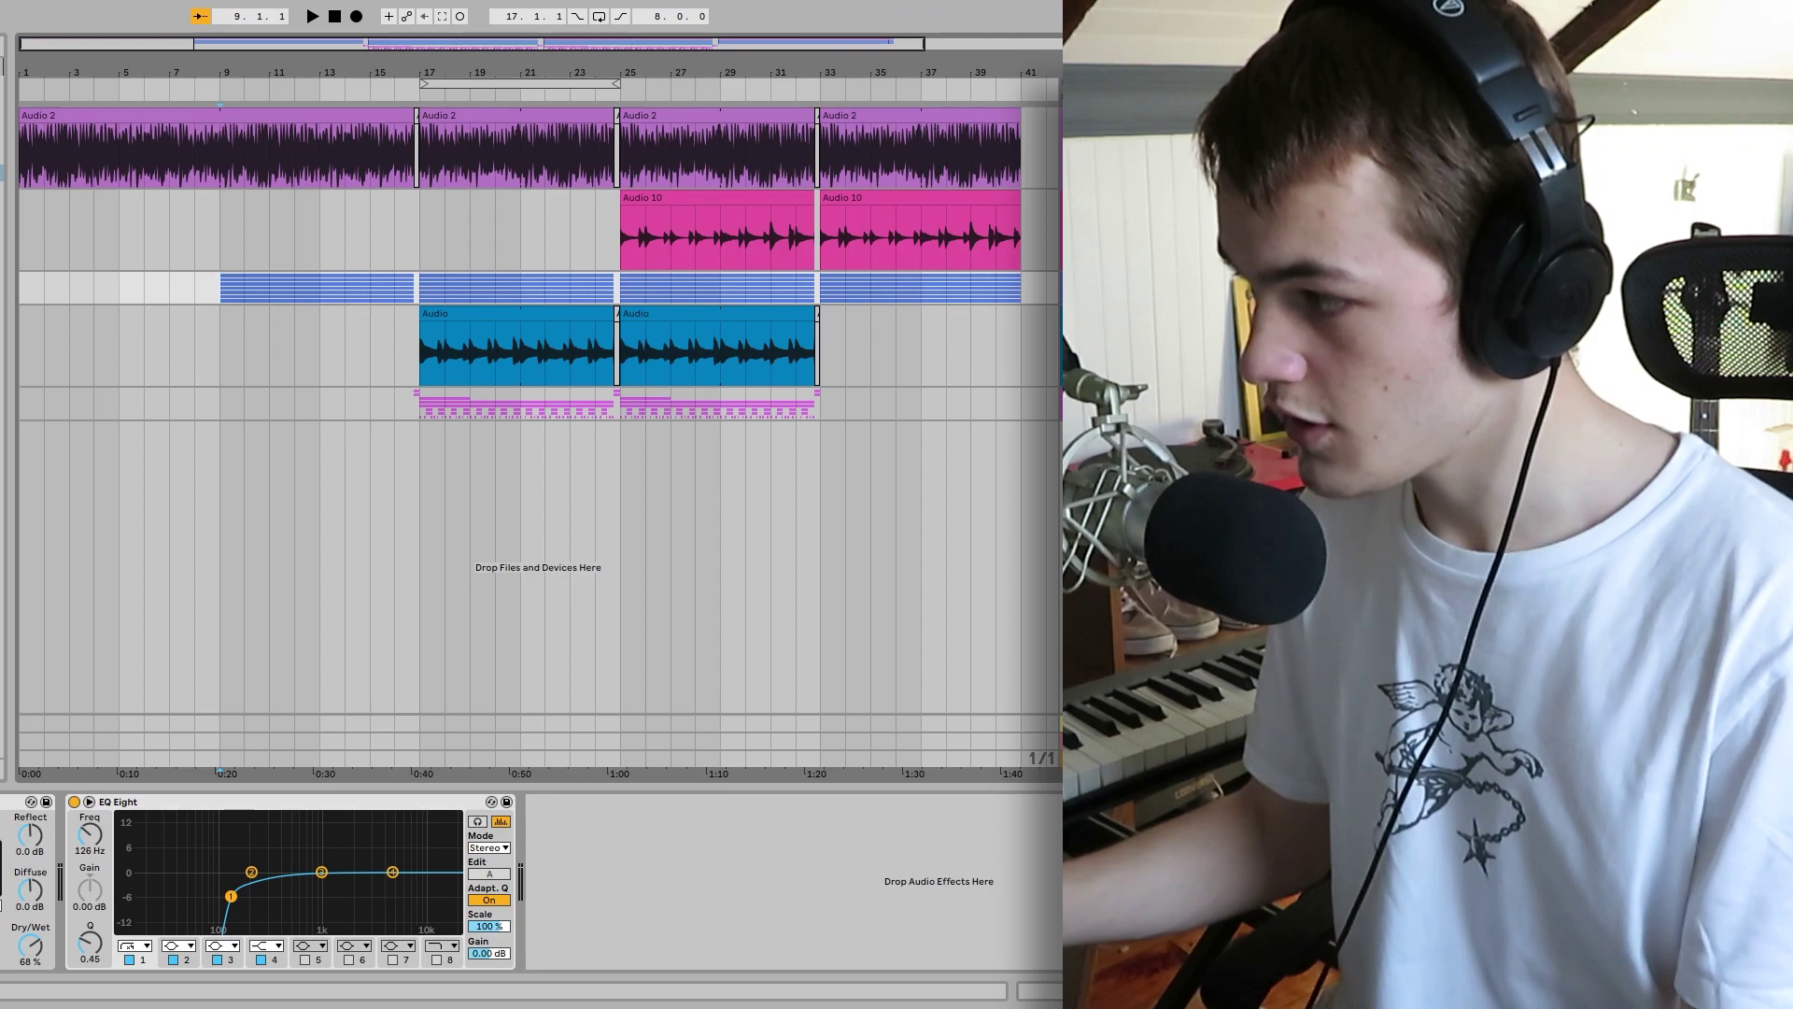
left_click(1073, 286)
scroll(349, 383, "down", 6)
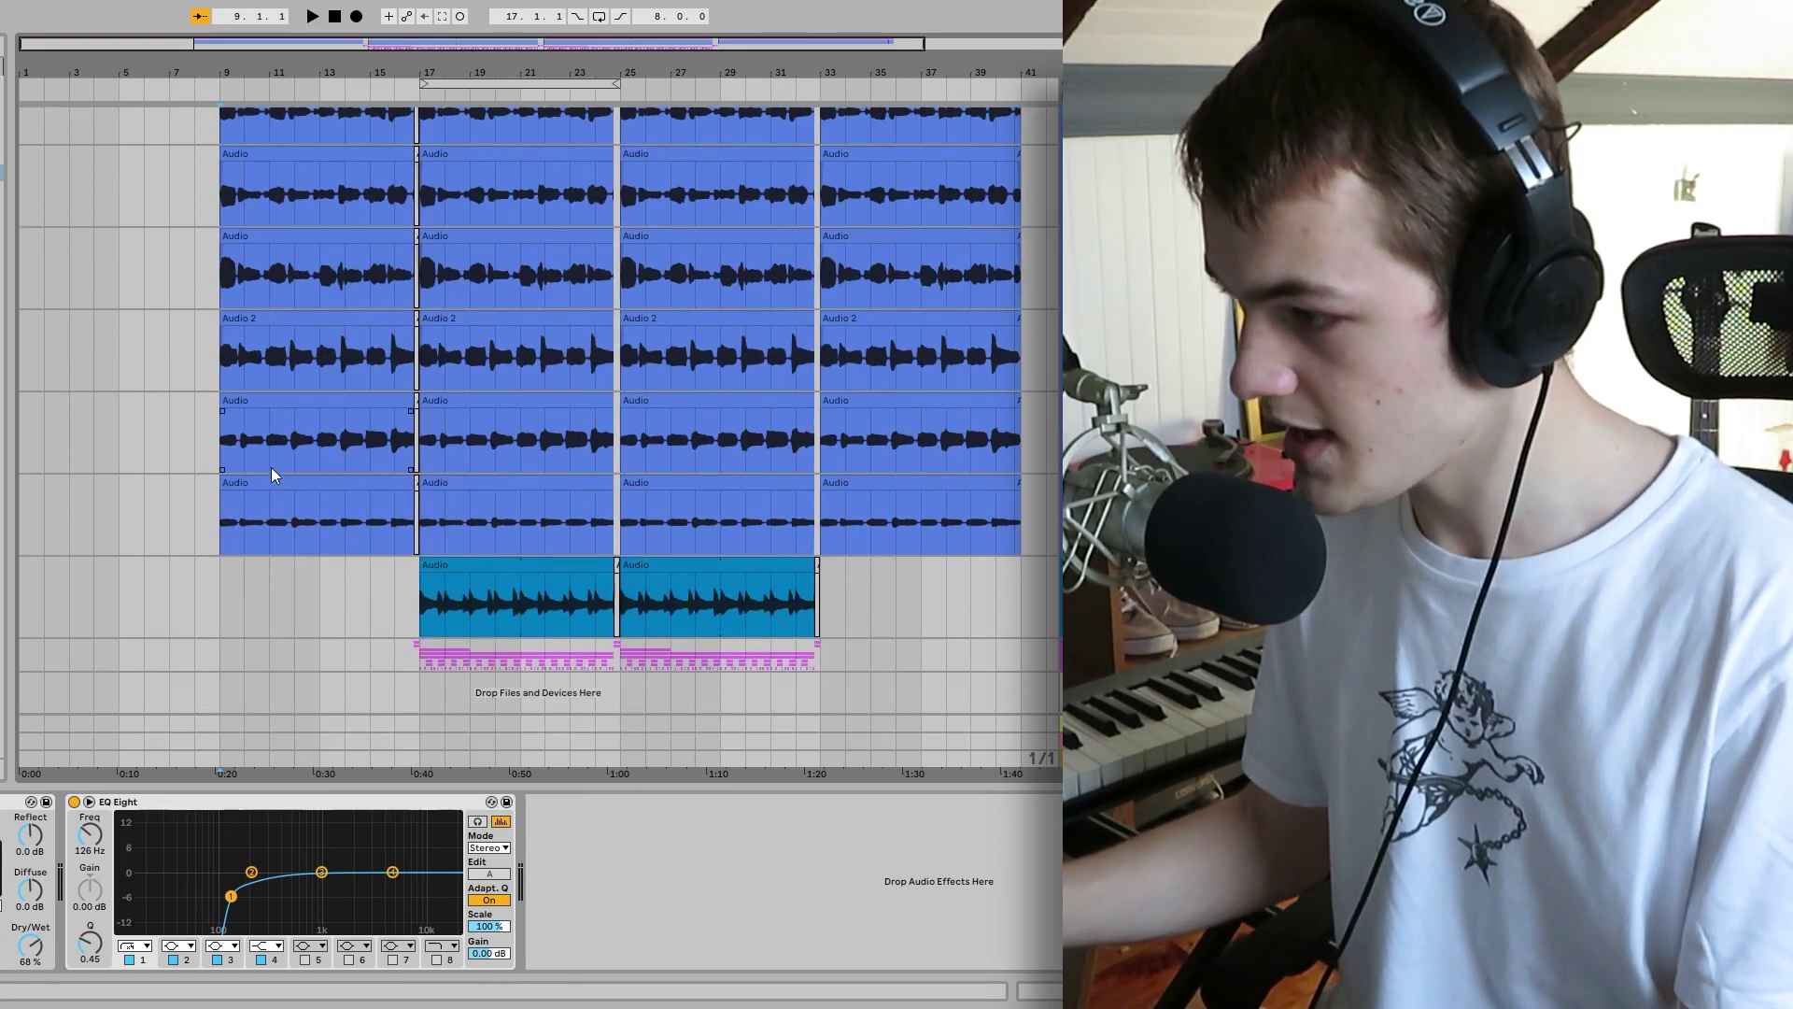
left_click(271, 471)
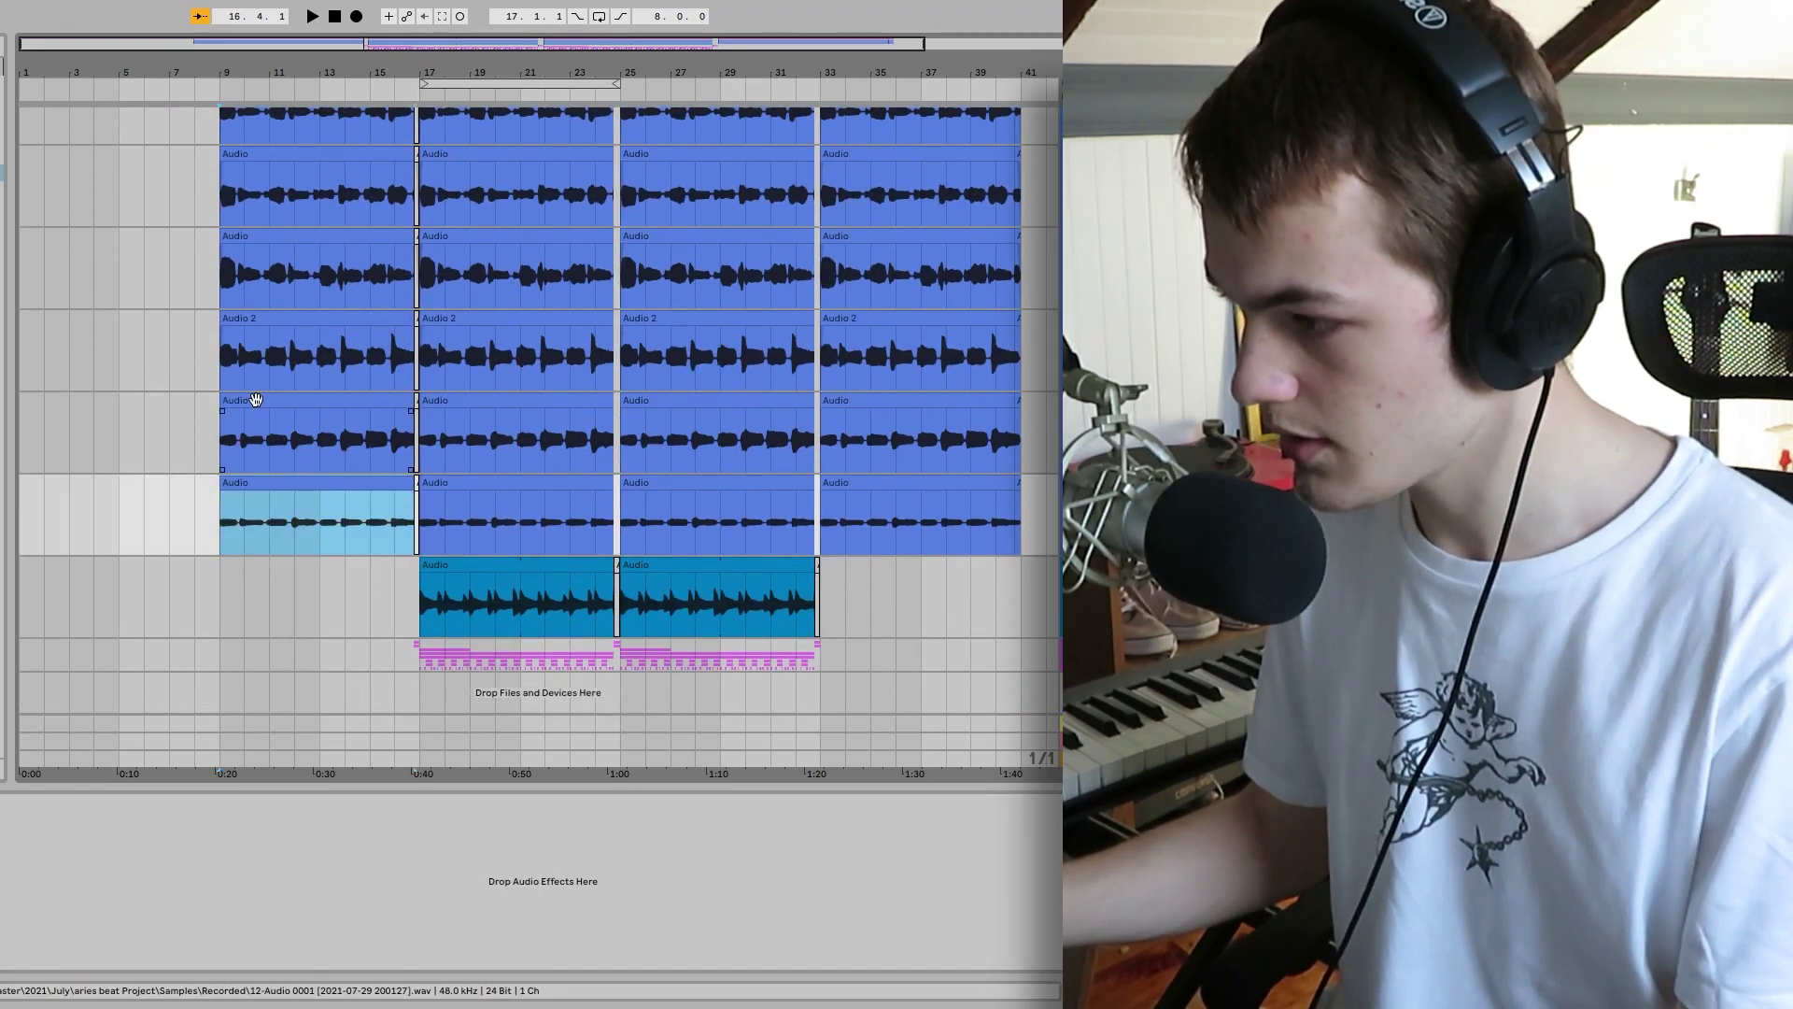
key("Up")
left_click(276, 333)
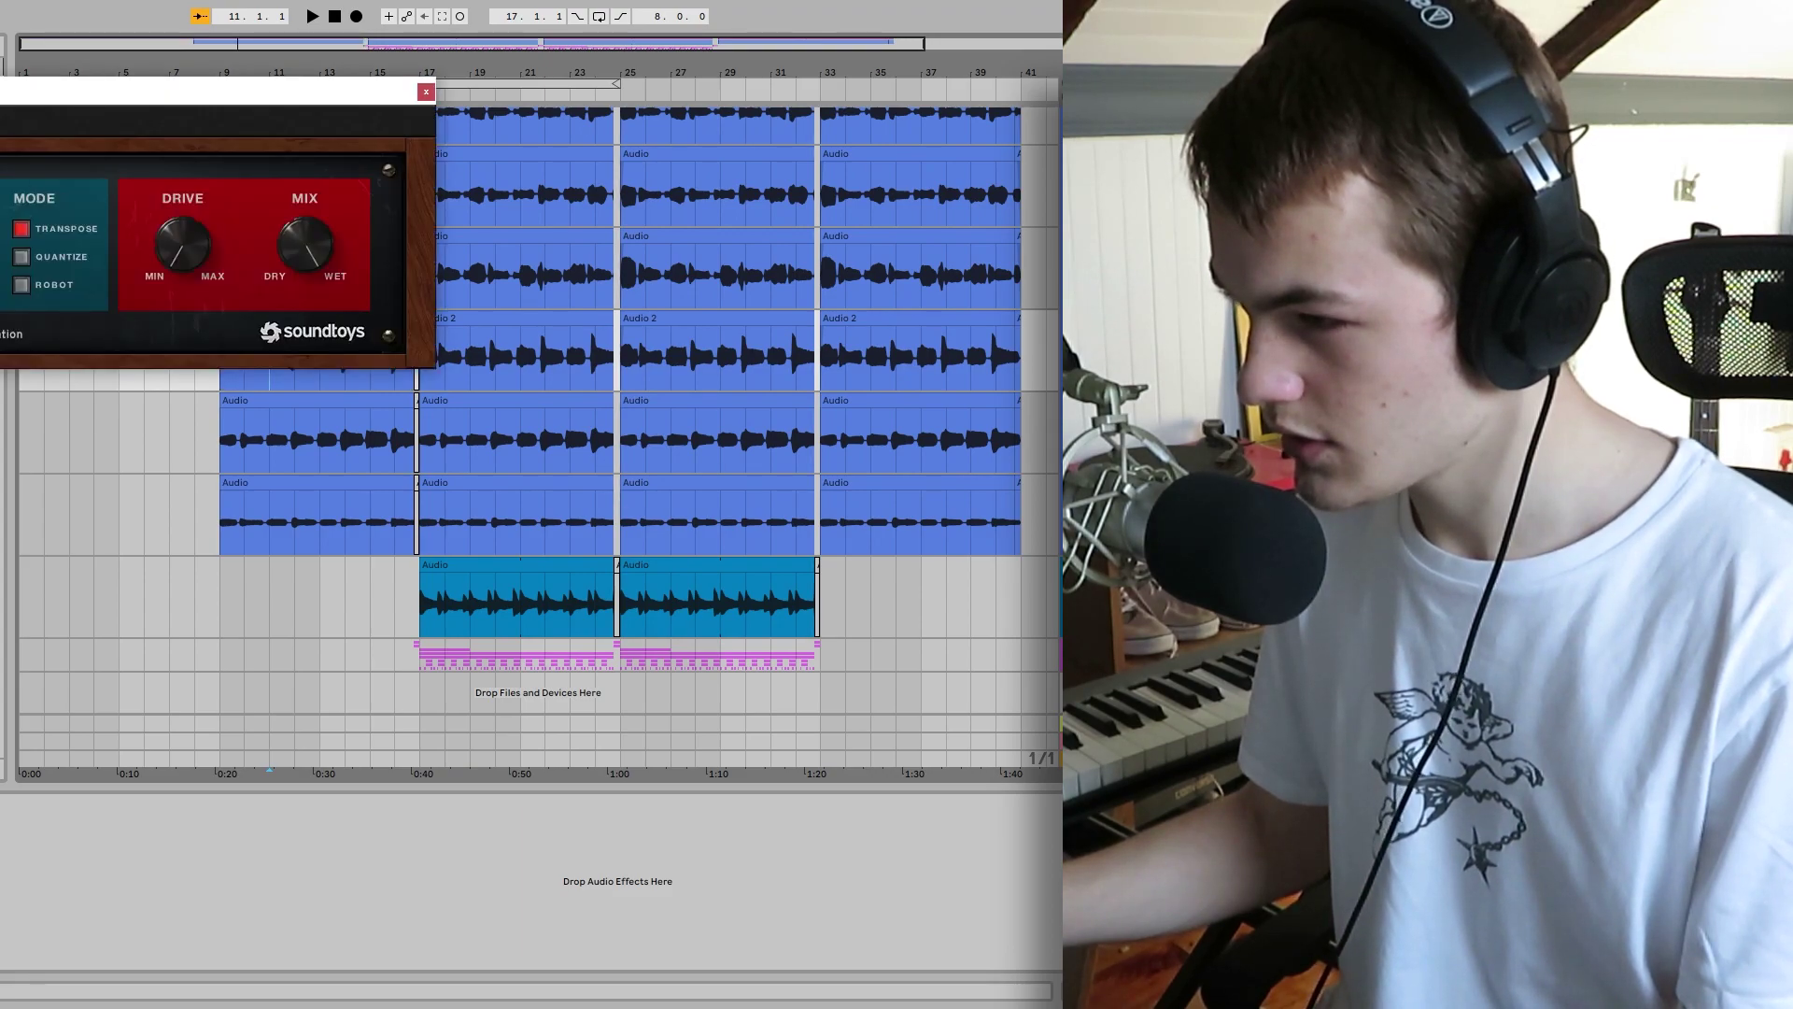
left_click_drag(0, 97, 183, 192)
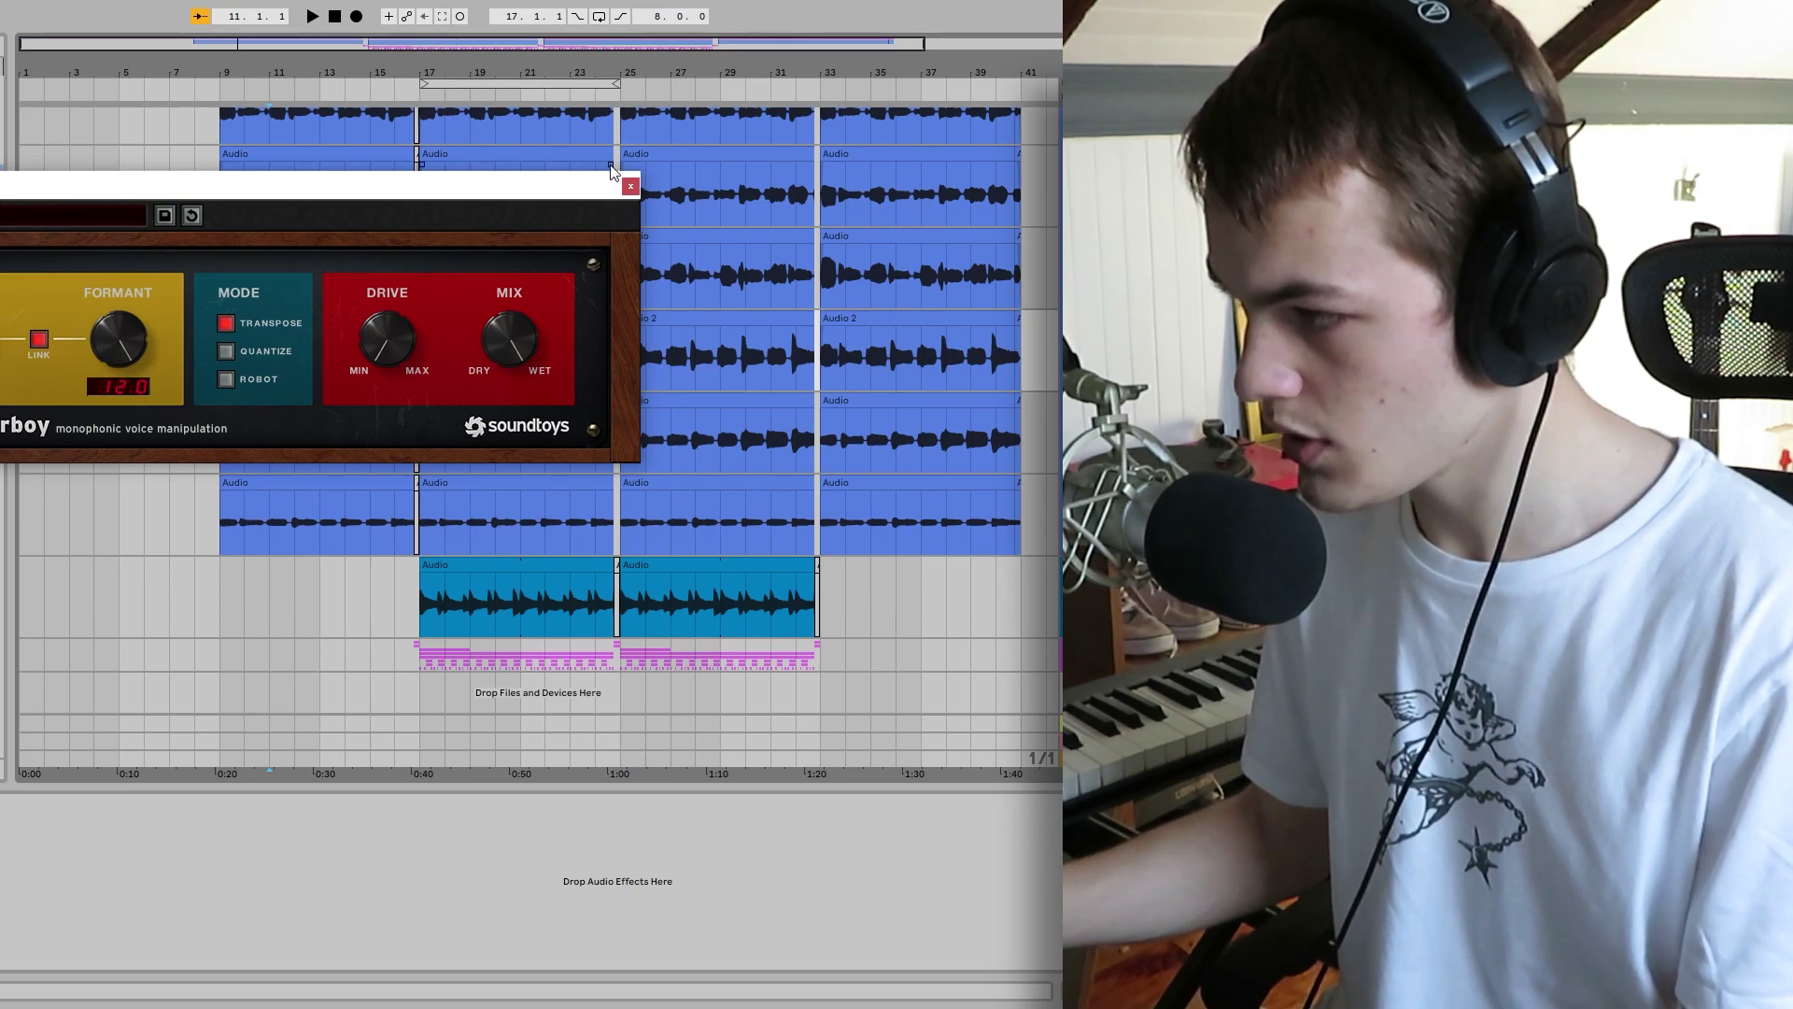
left_click(631, 187)
left_click(316, 327)
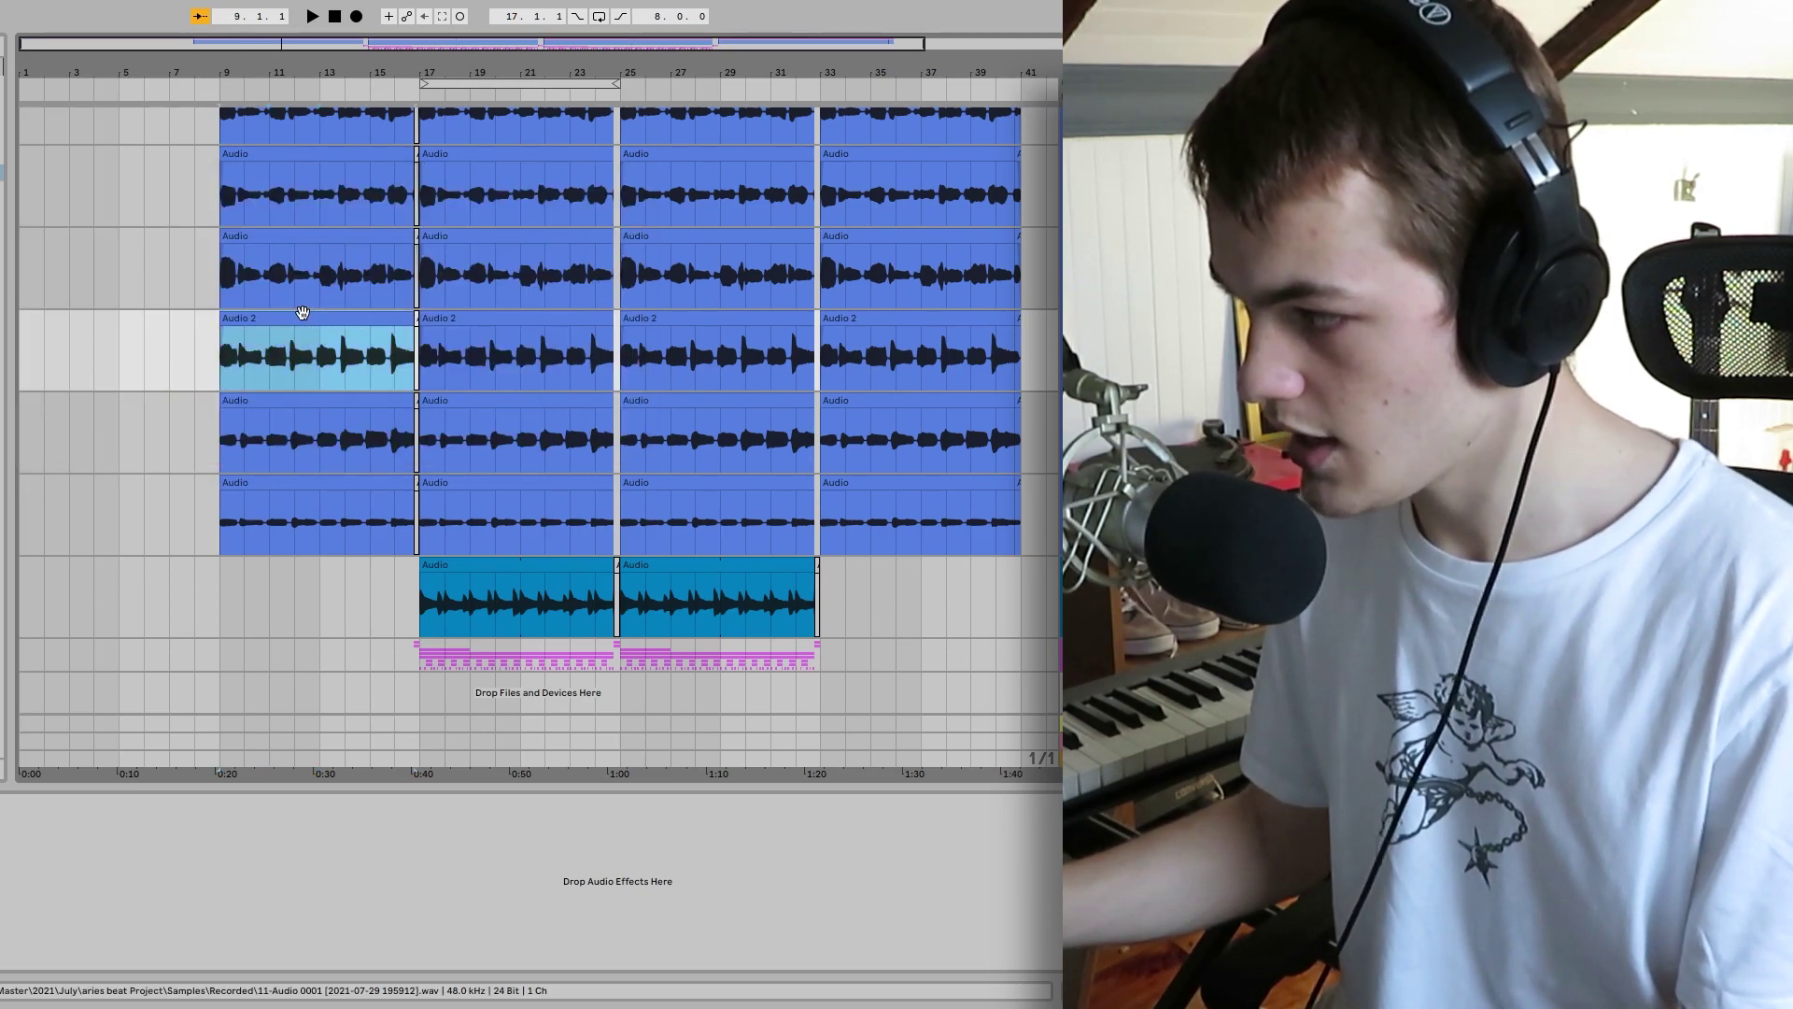
scroll(334, 312, "up", 2)
scroll(335, 314, "up", 2)
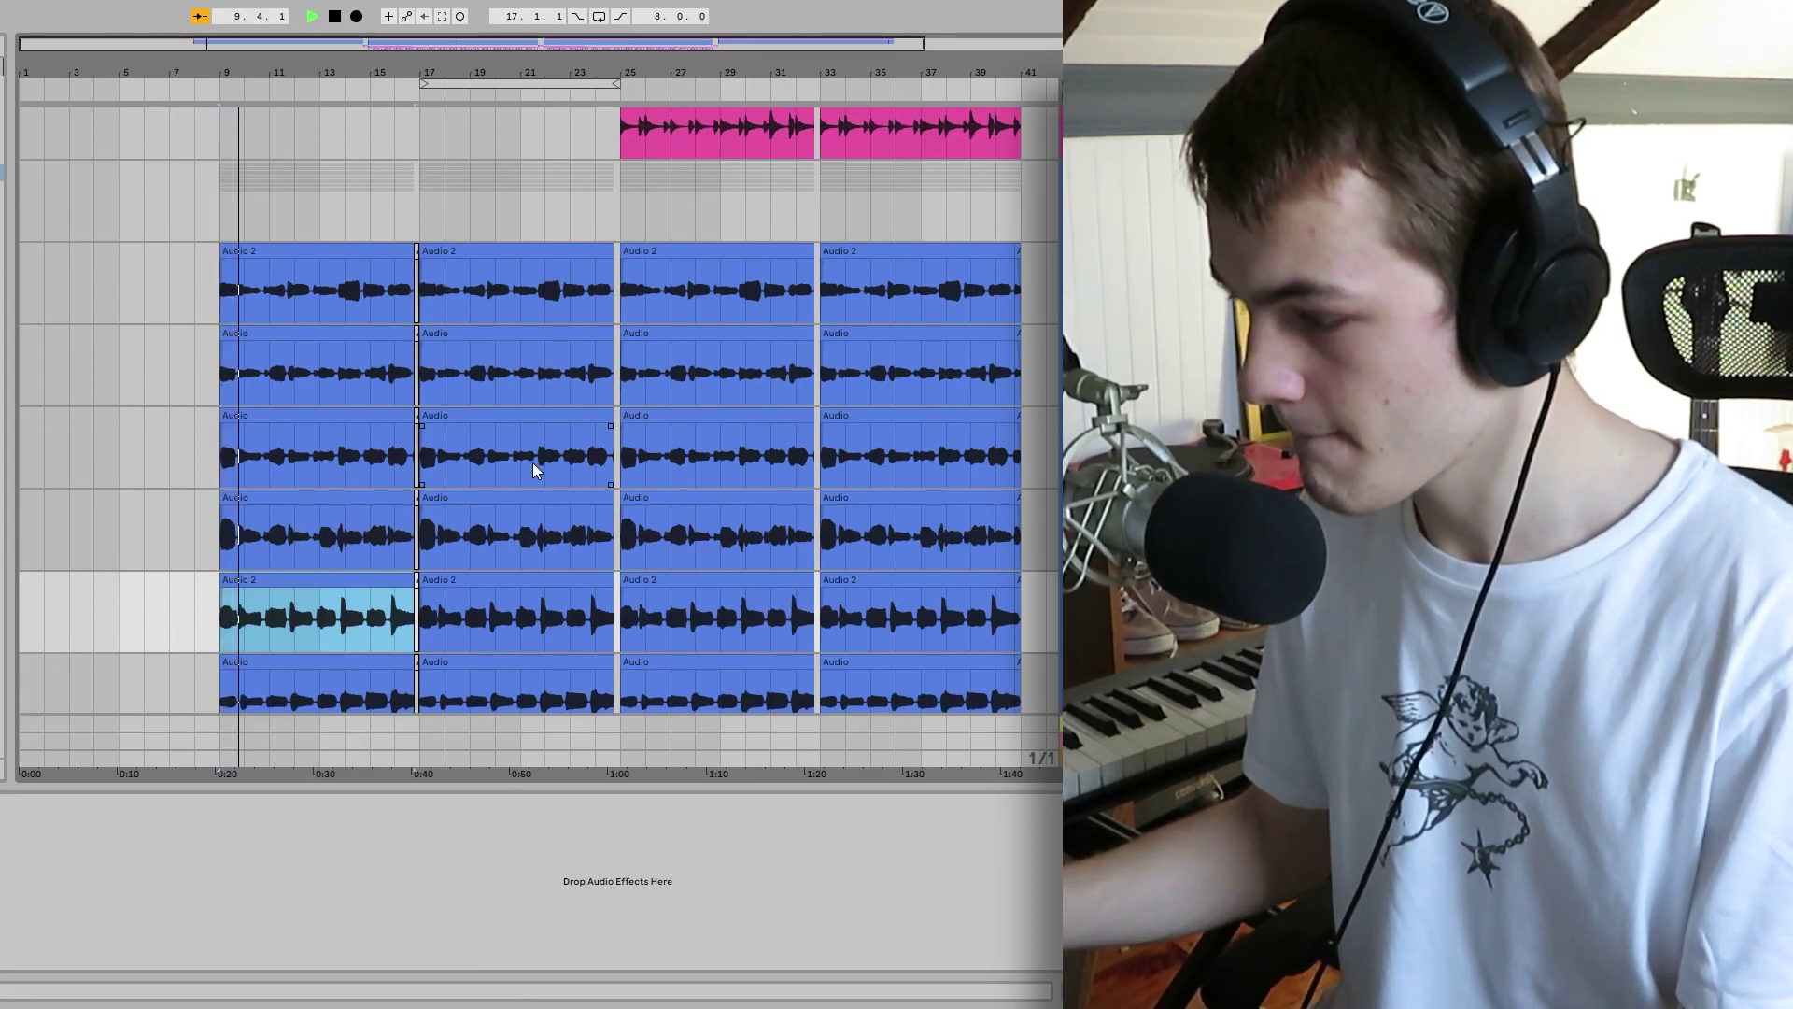
scroll(523, 467, "down", 2)
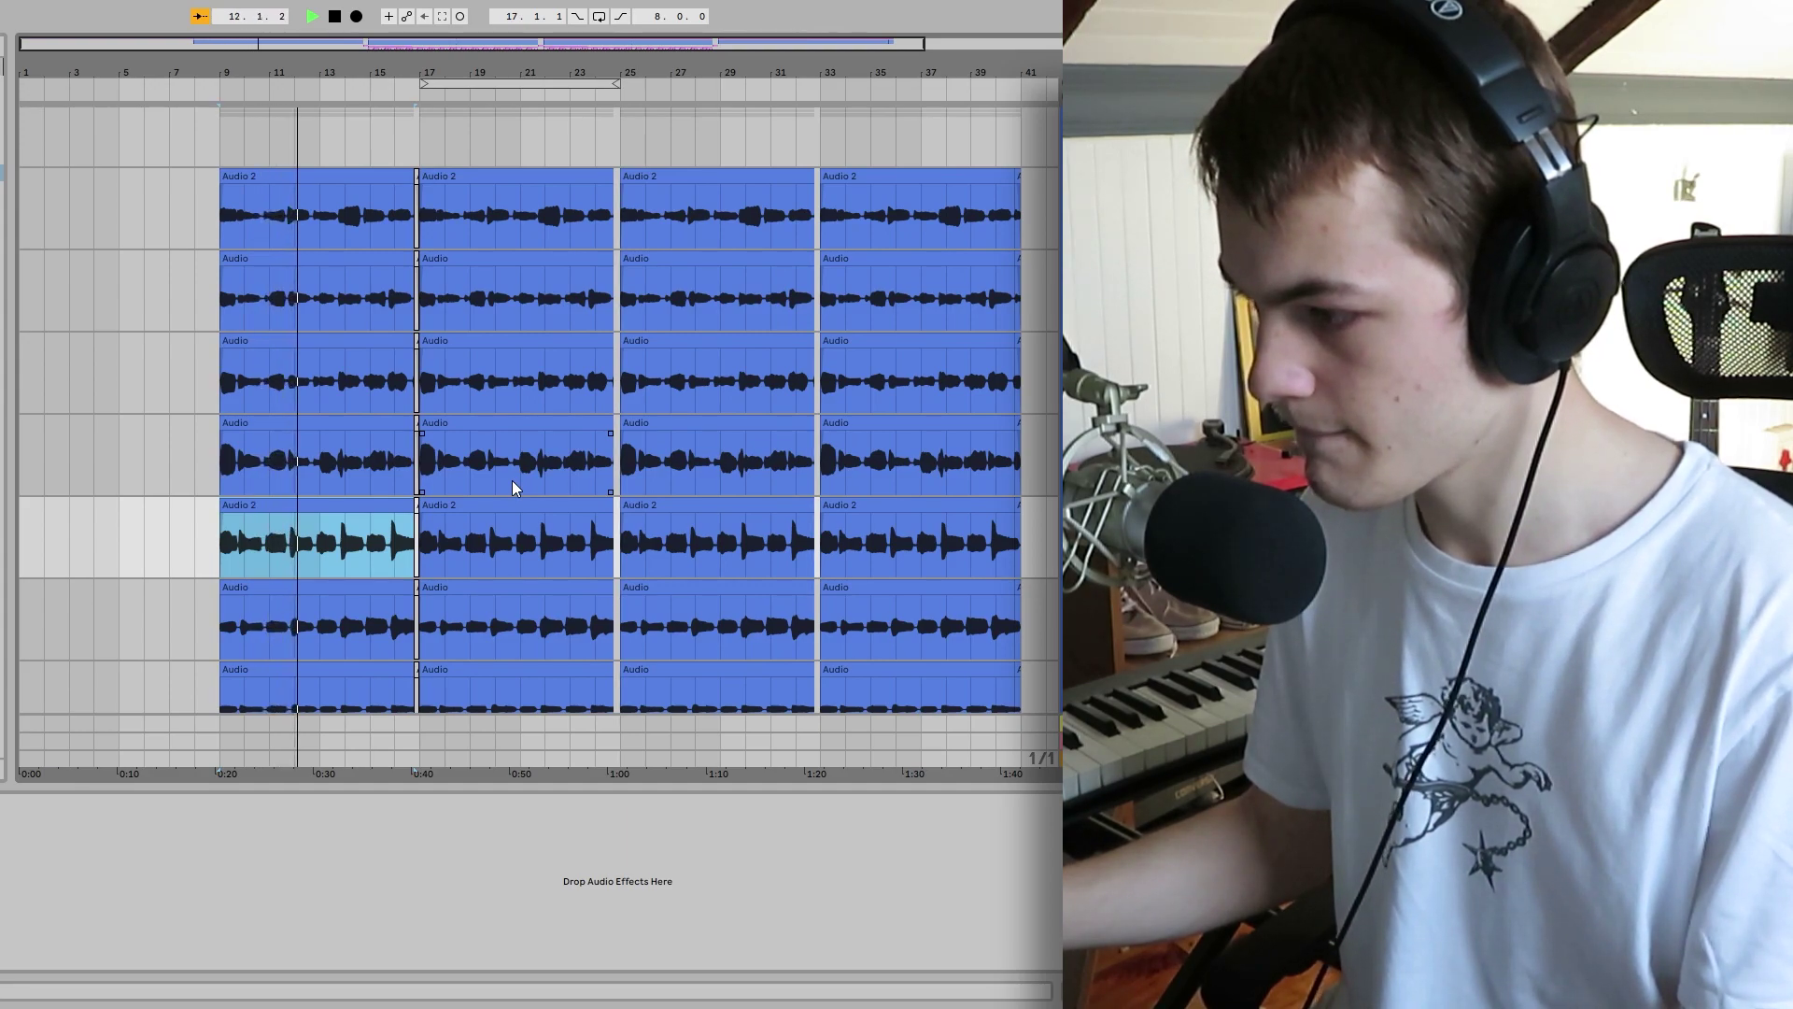
scroll(512, 480, "up", 3)
key("space")
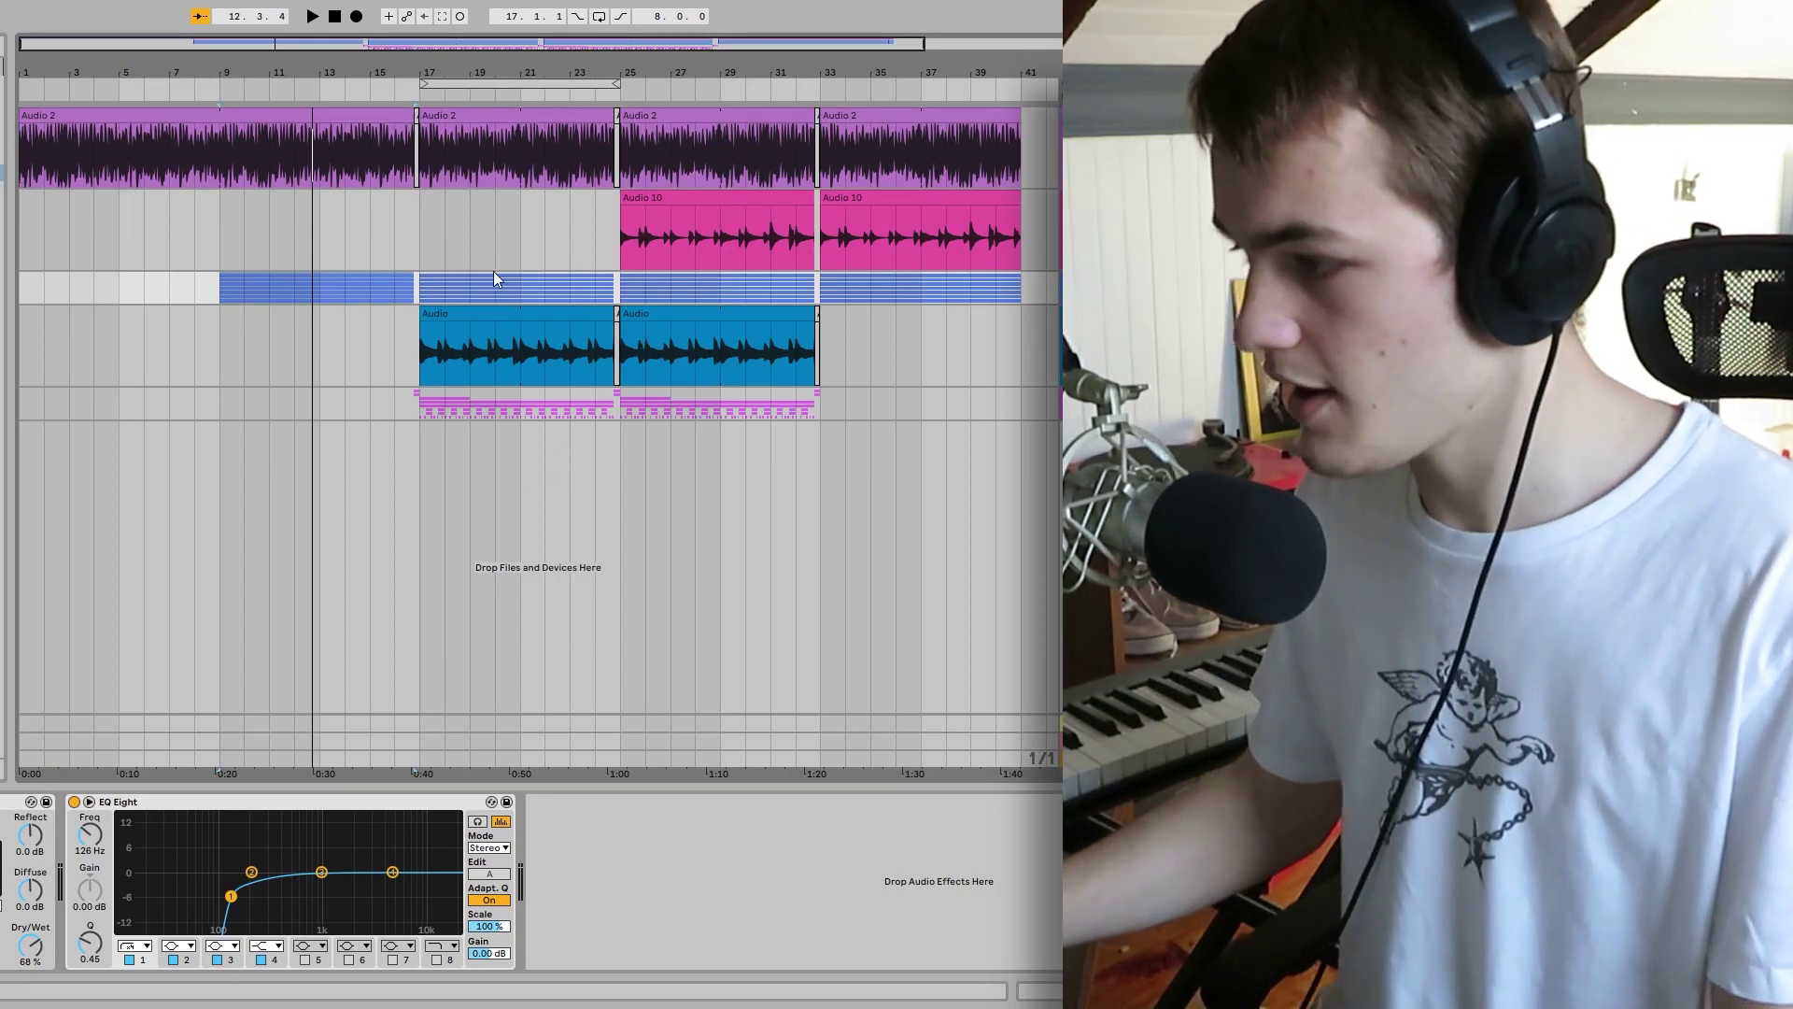
Select the Audio 10 clip at bars 25–33 and inspect its Reverb and EQ Eight
left_click(420, 203)
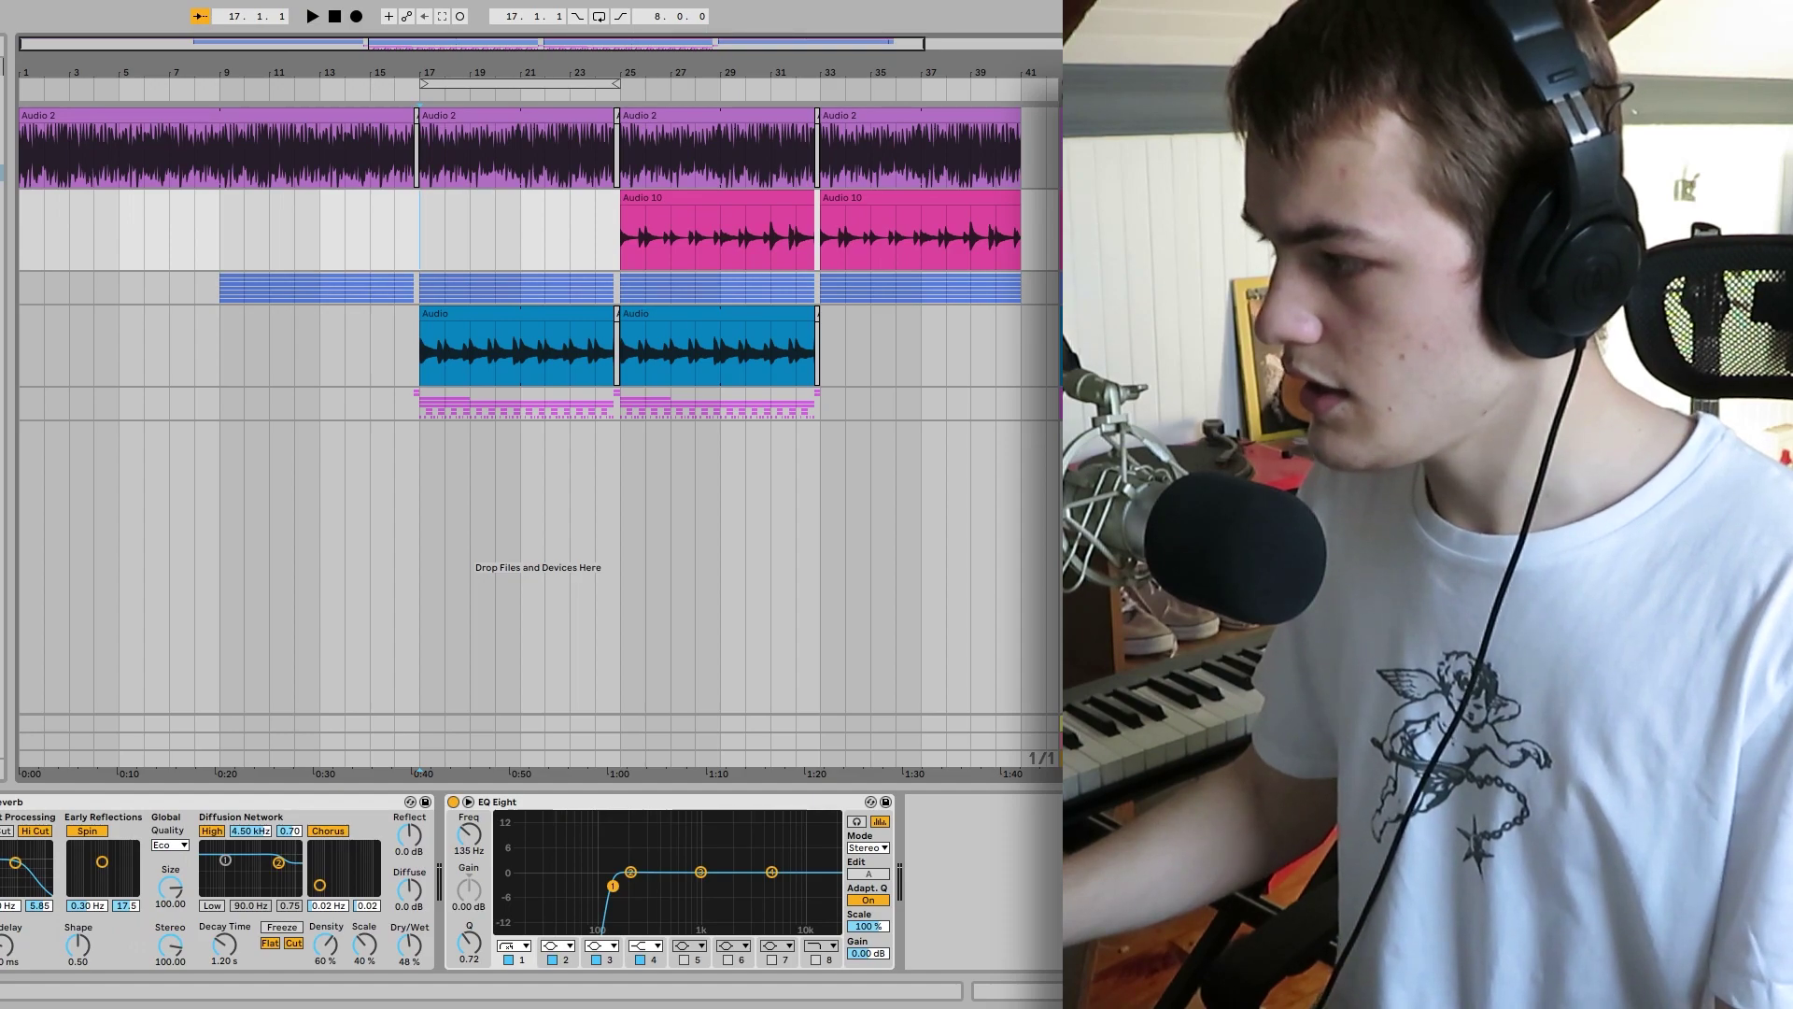
left_click(694, 198)
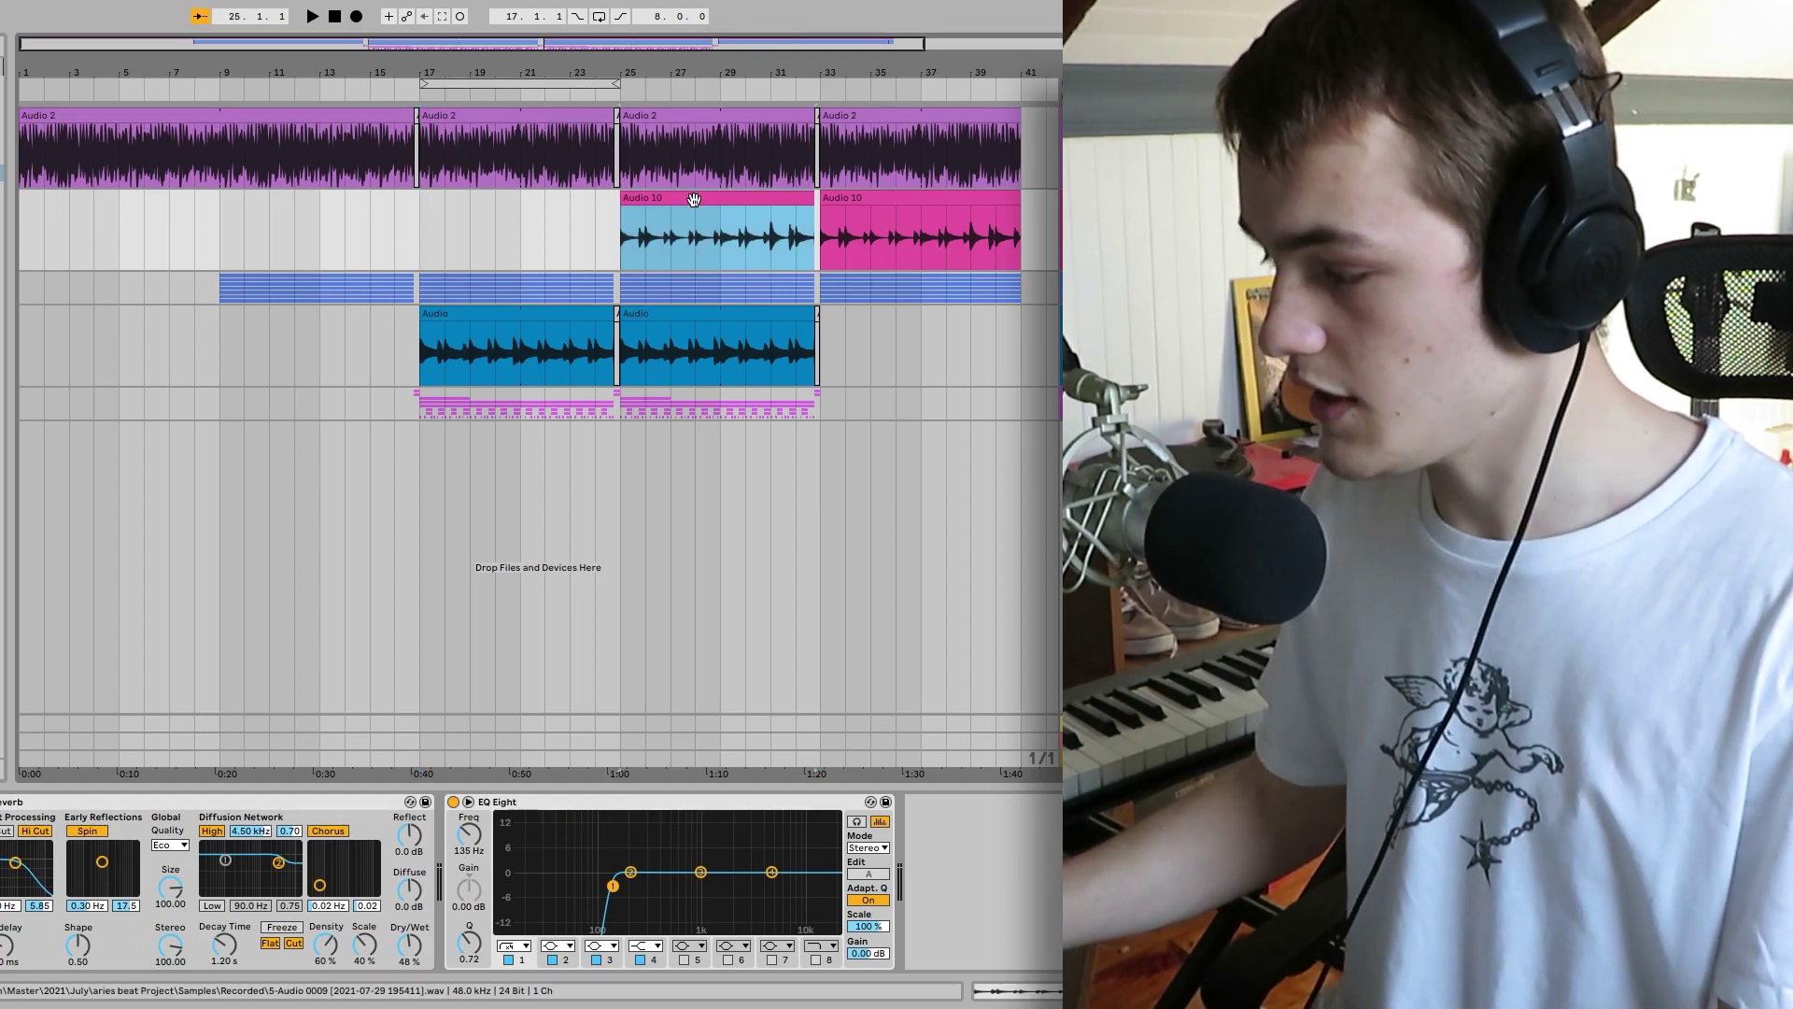
left_click(37, 803)
left_click(549, 803)
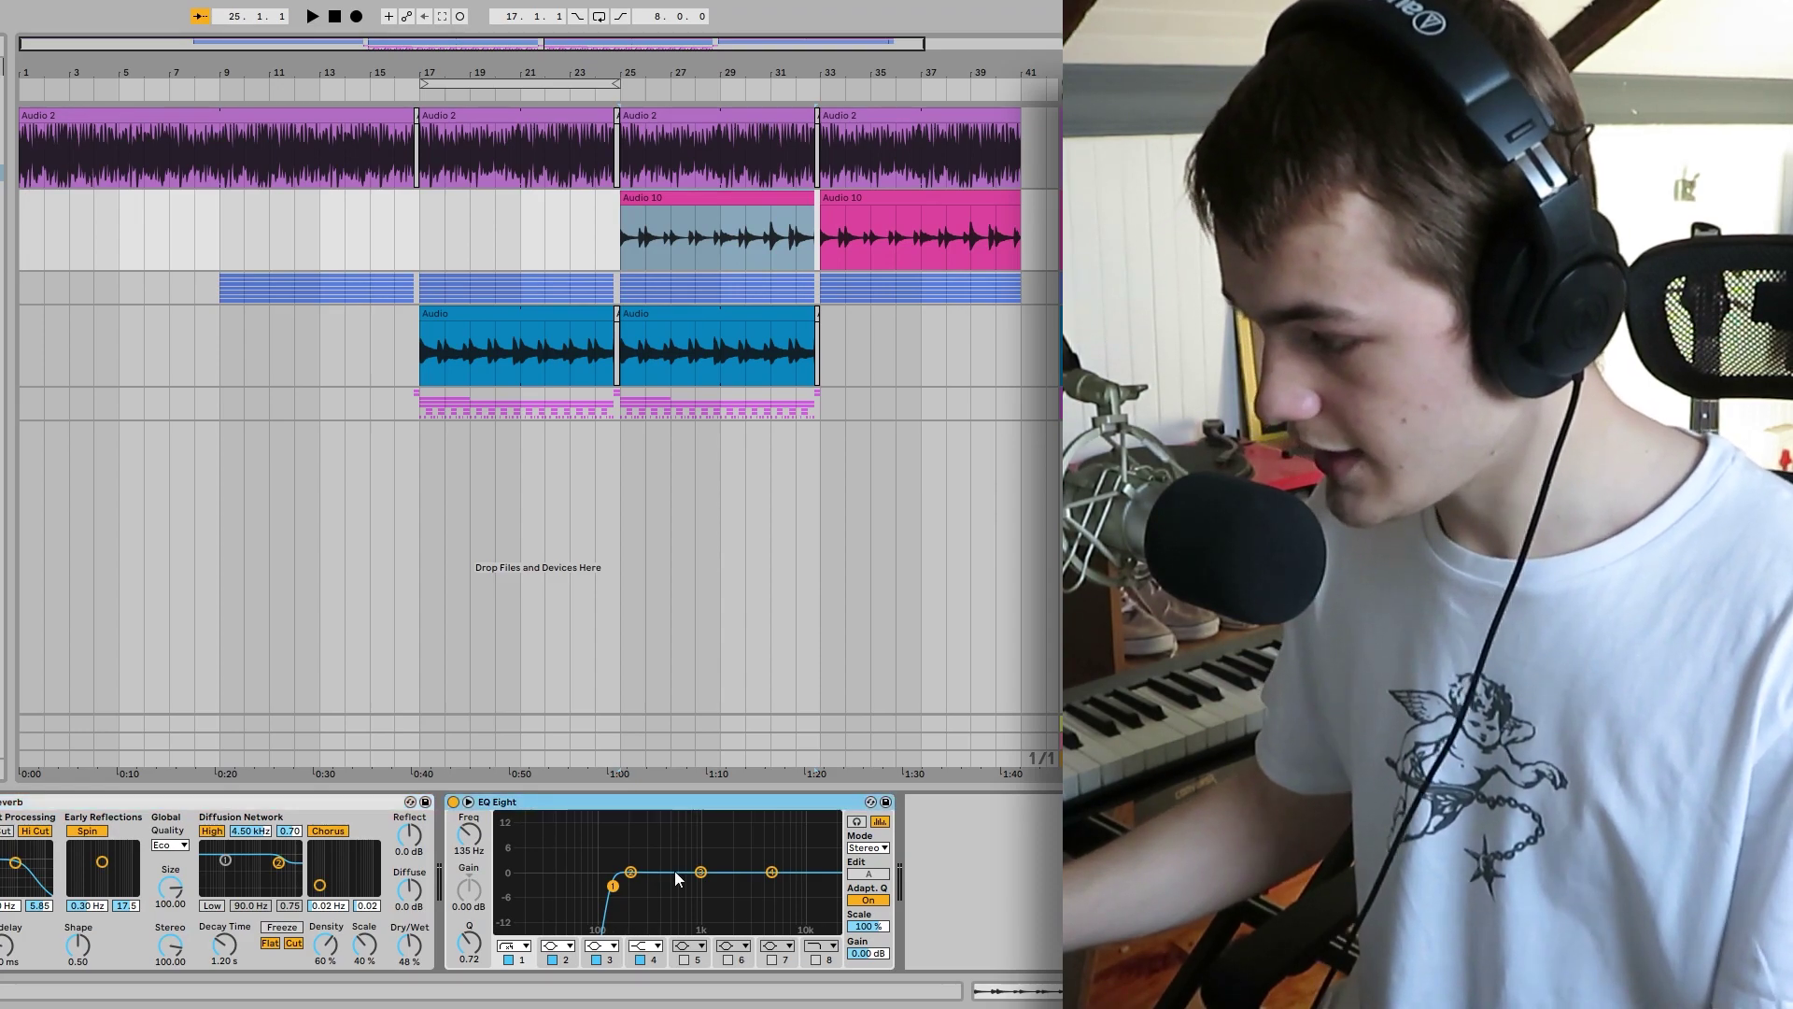
Play the Audio 10 clip from bar 25, then show the blue Audio track's Overdrive and Compressor
left_click(701, 204)
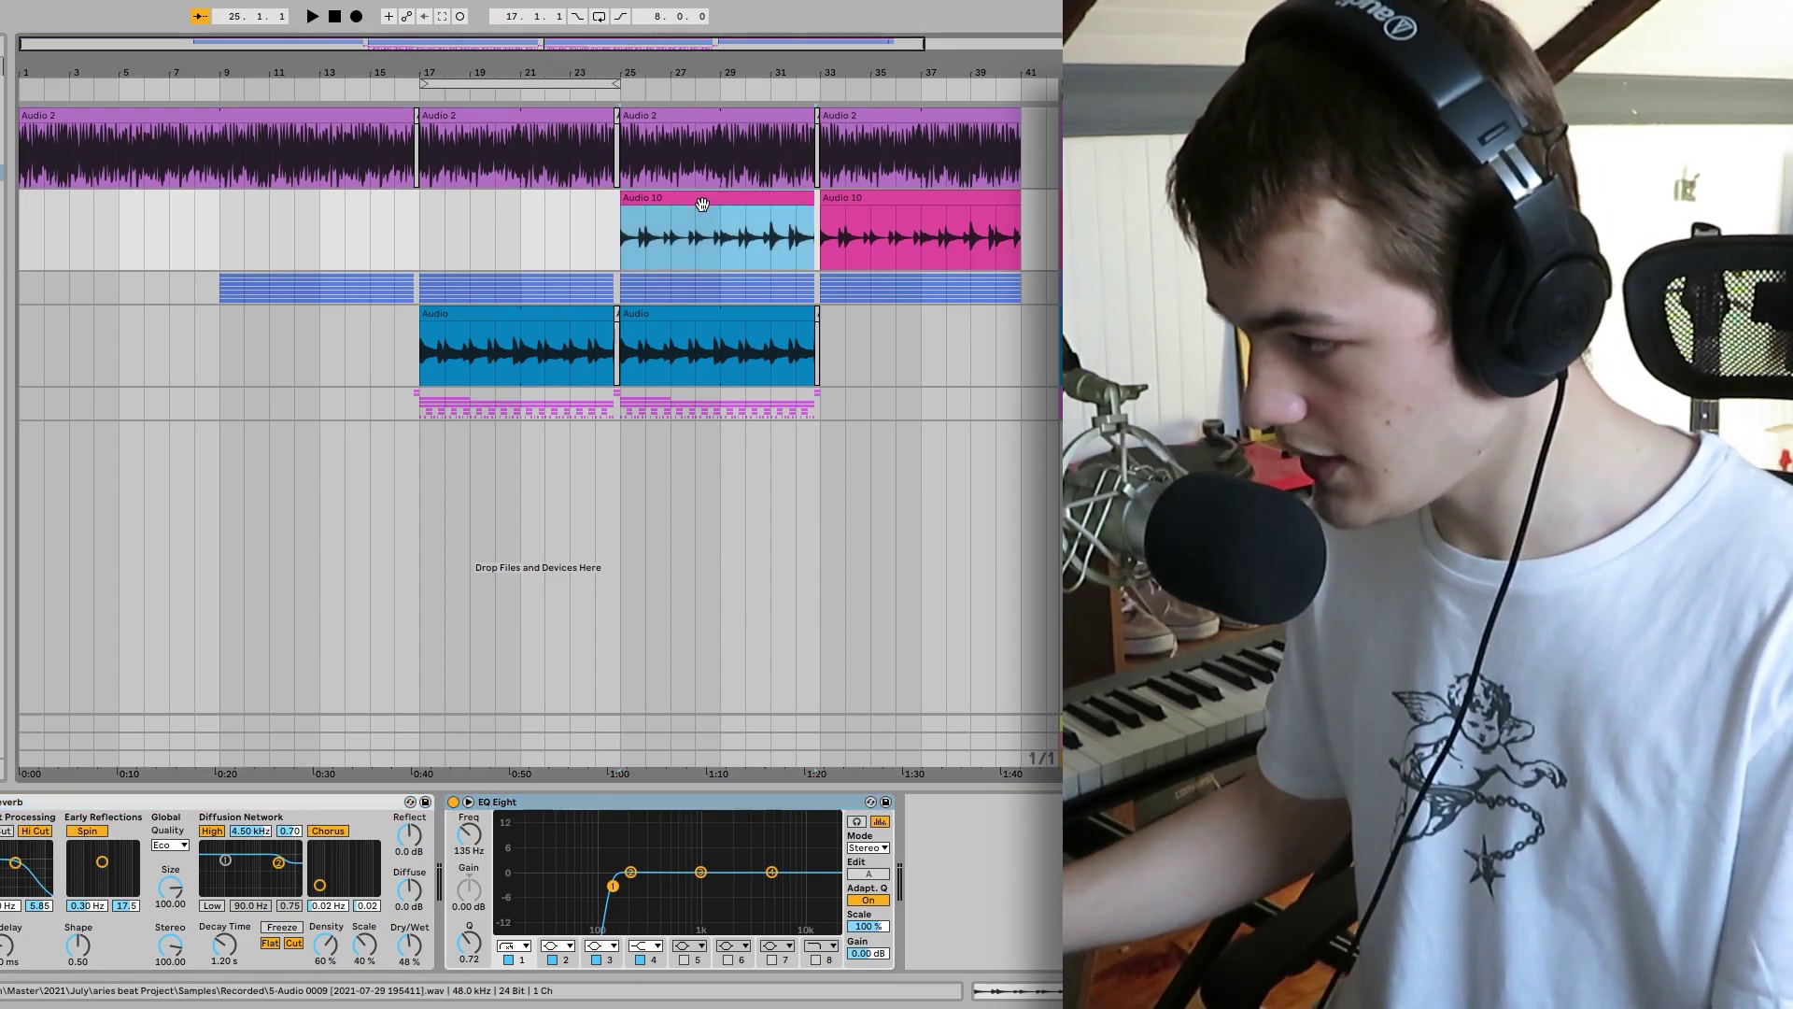
key("space")
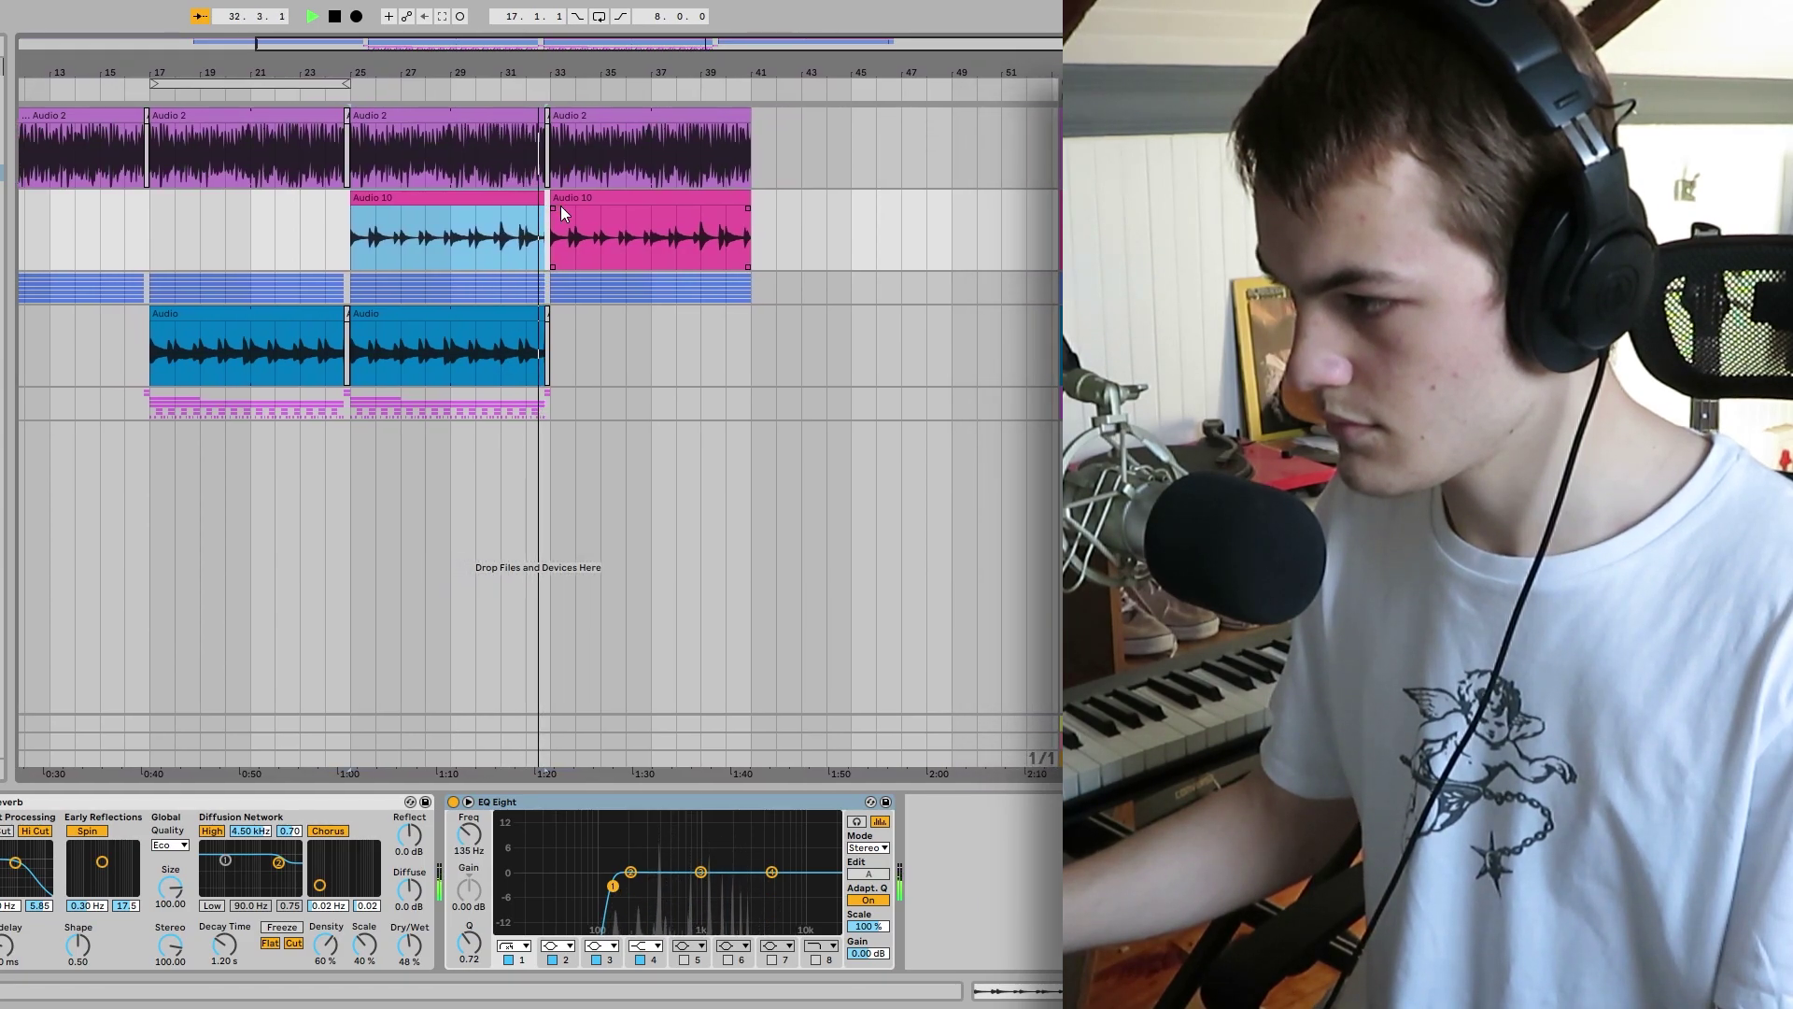
key("space")
left_click(206, 338)
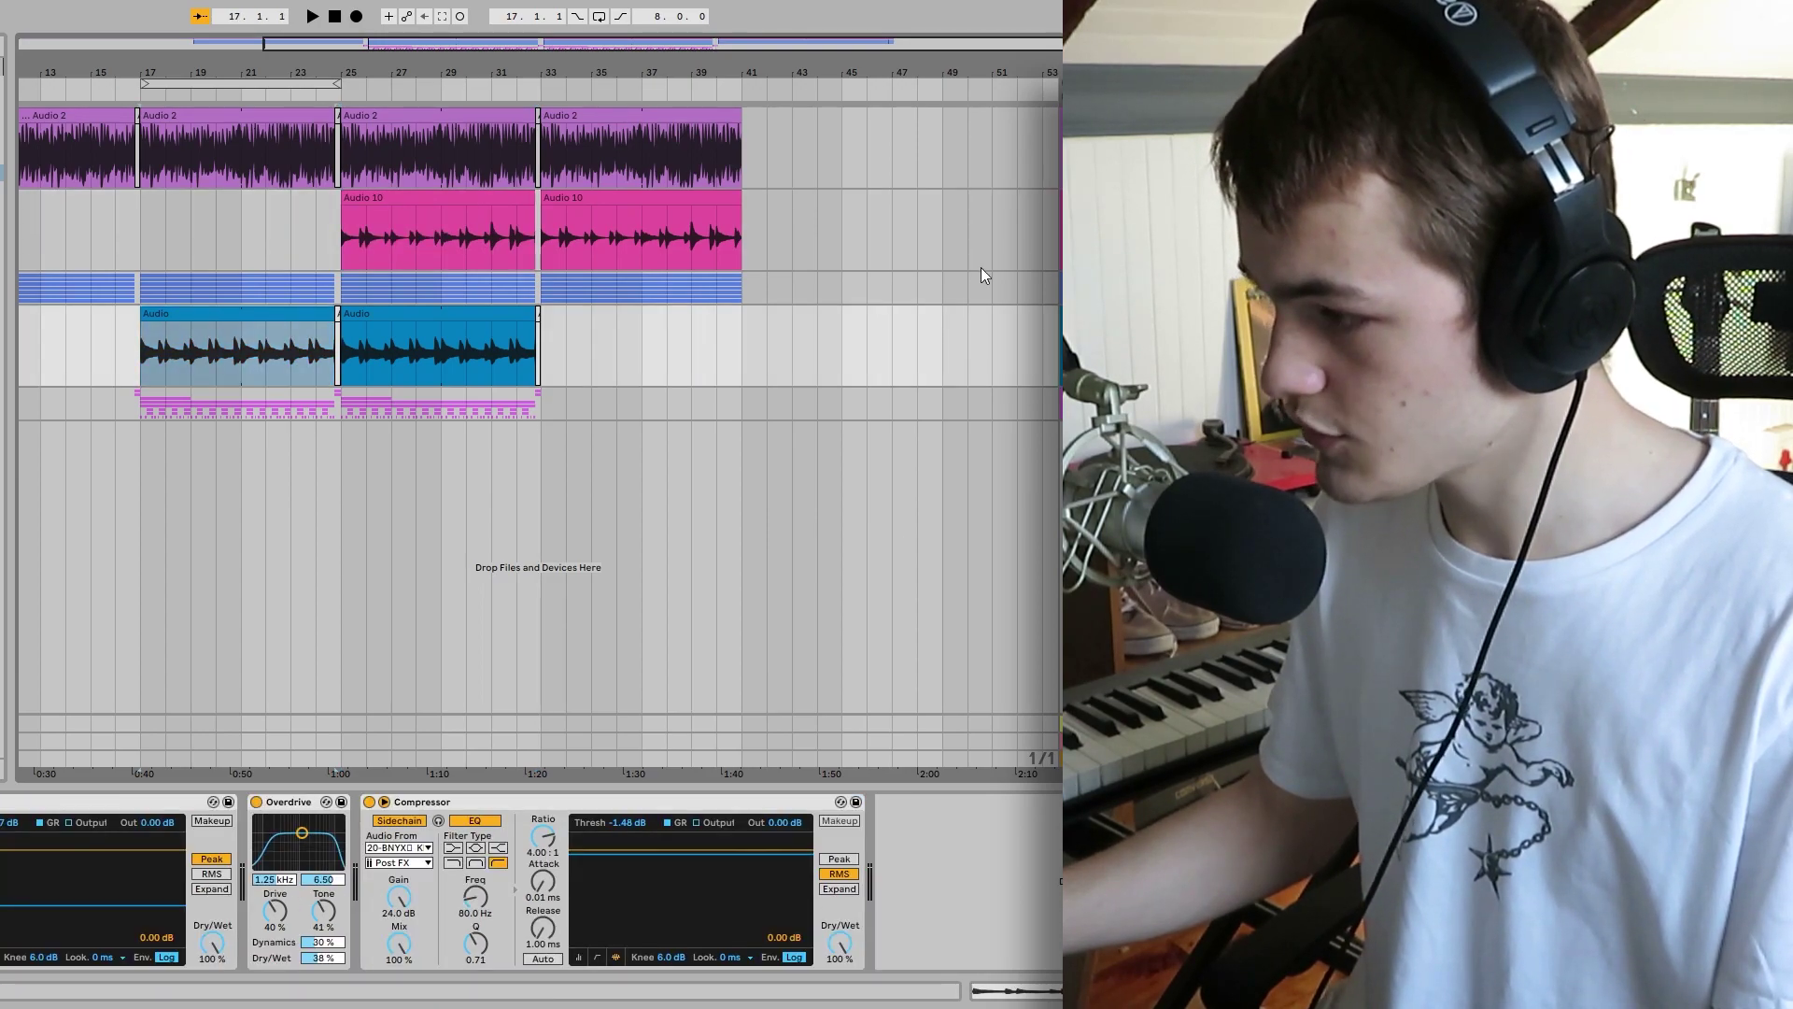
left_click(142, 355)
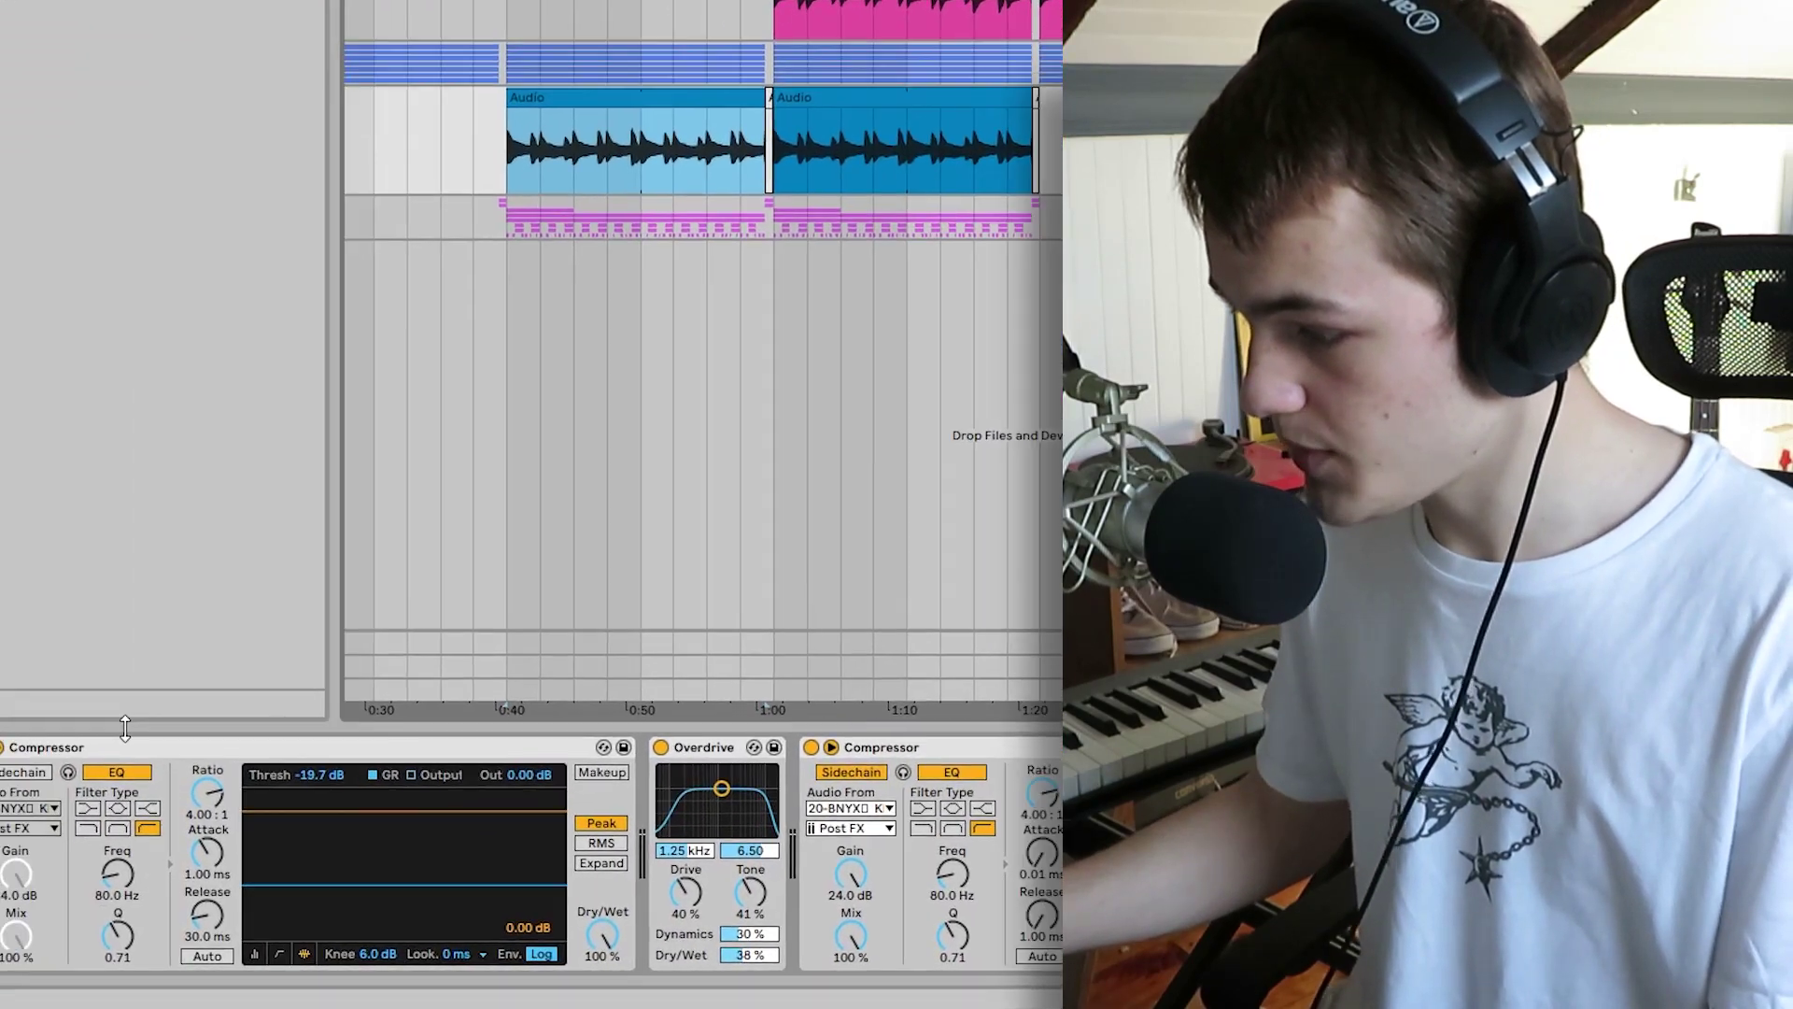
left_click(109, 748)
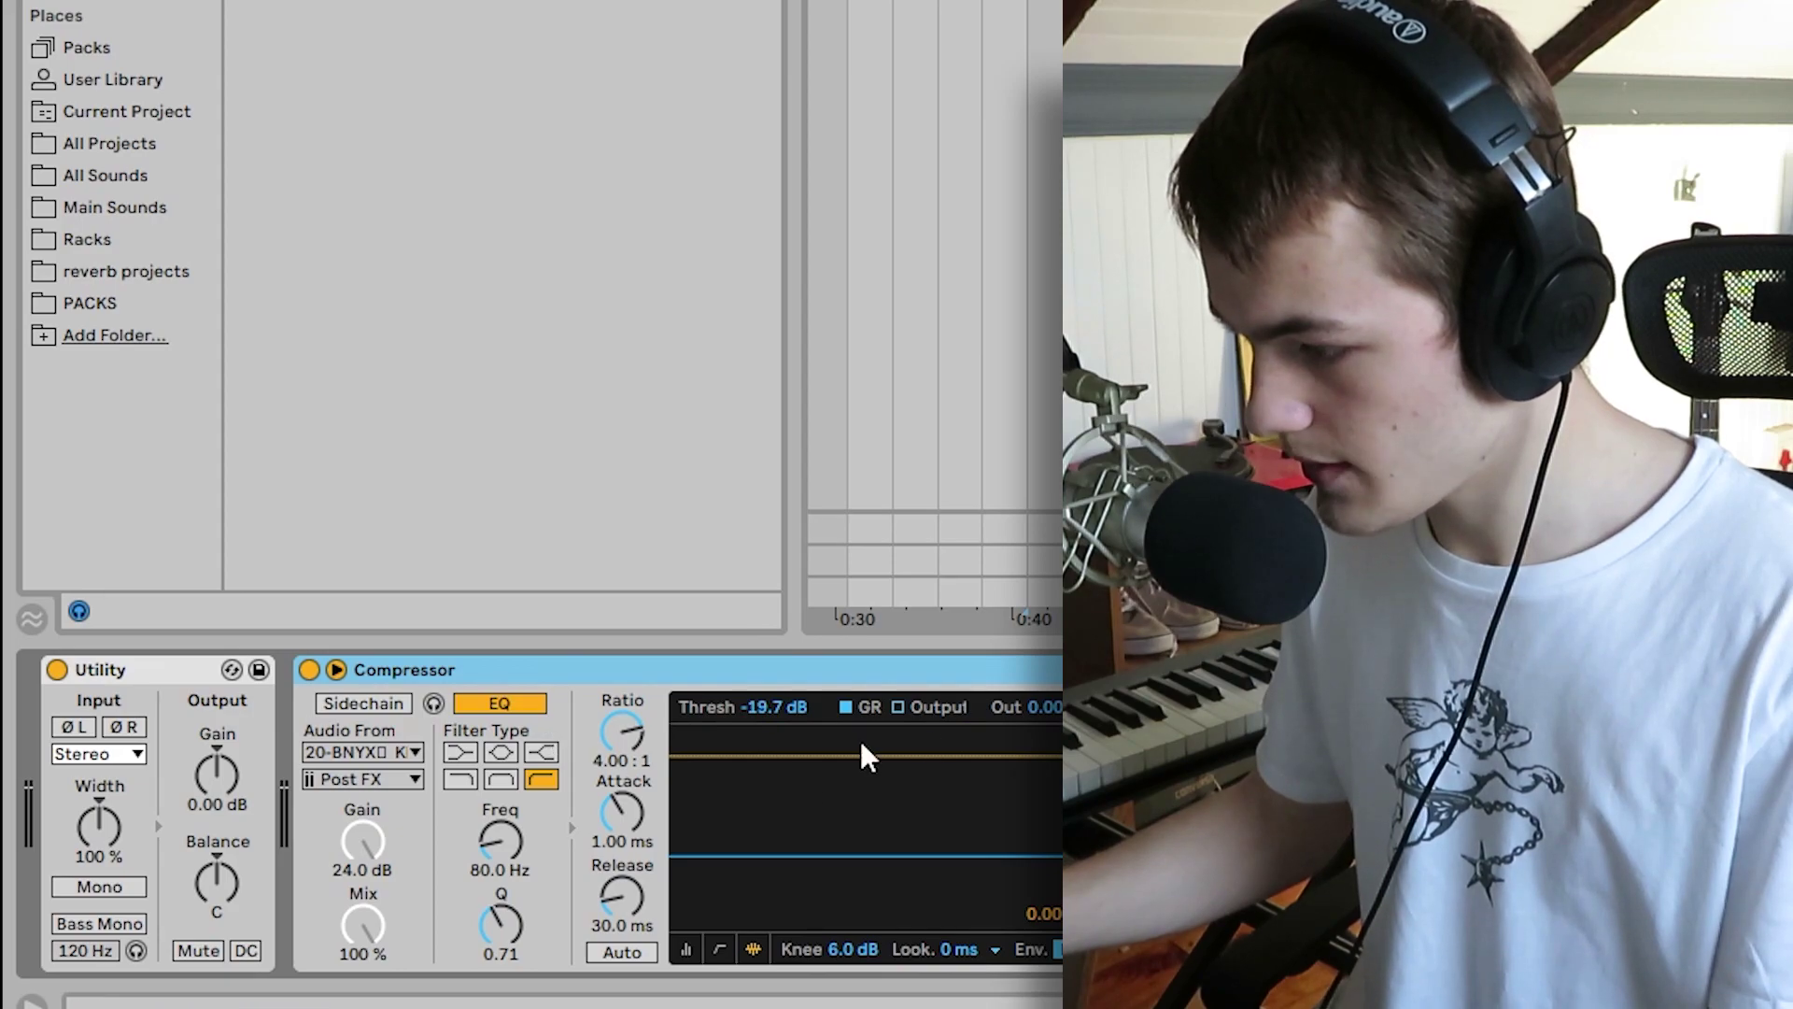
left_click(1330, 686)
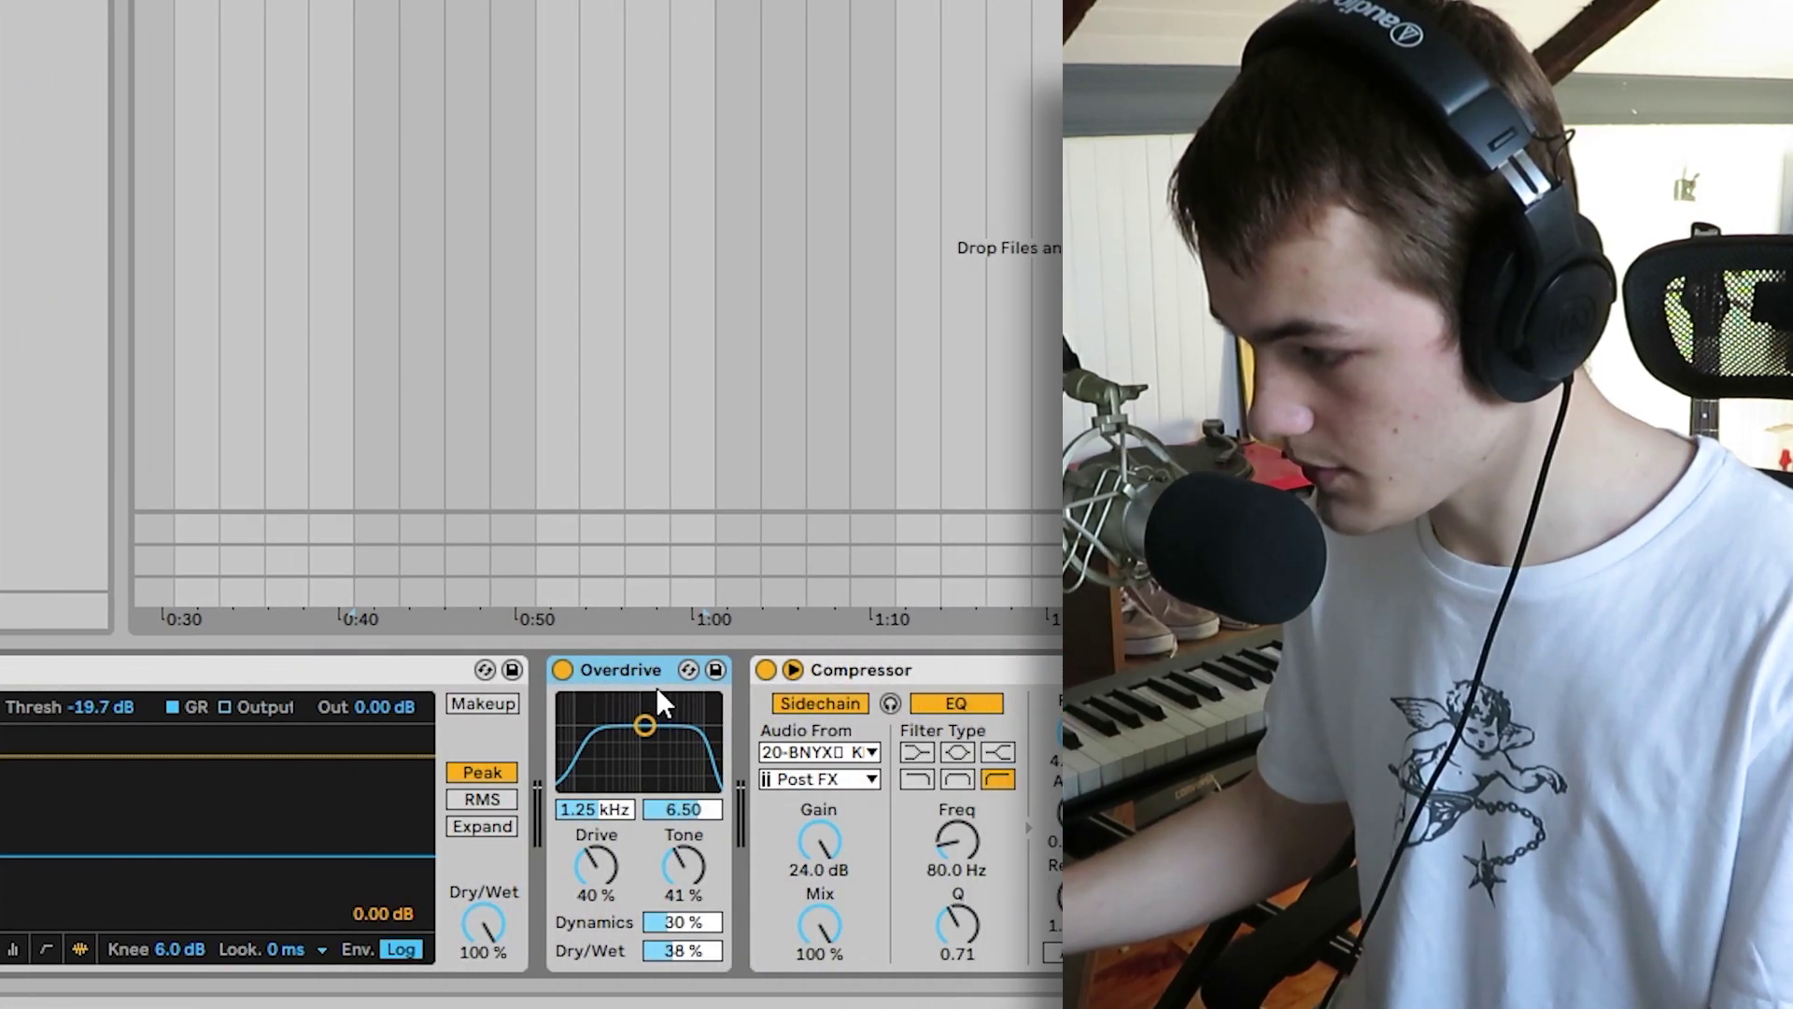
left_click(963, 668)
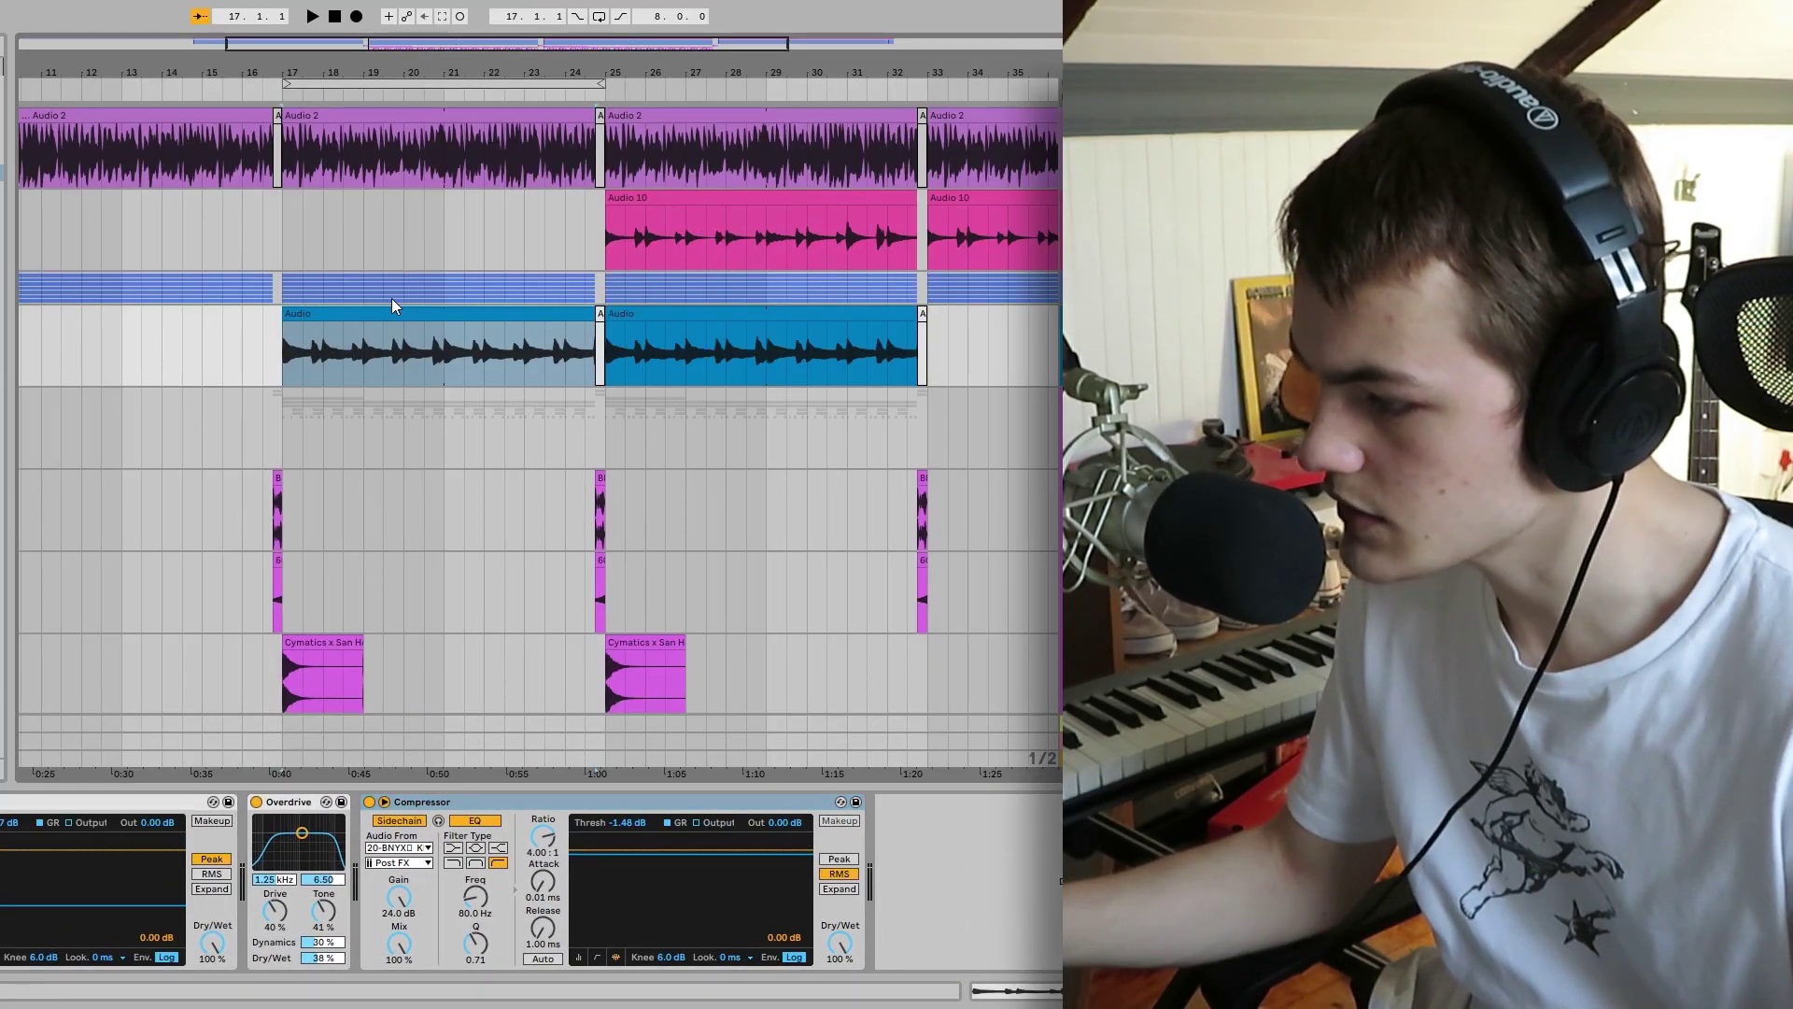
key("space")
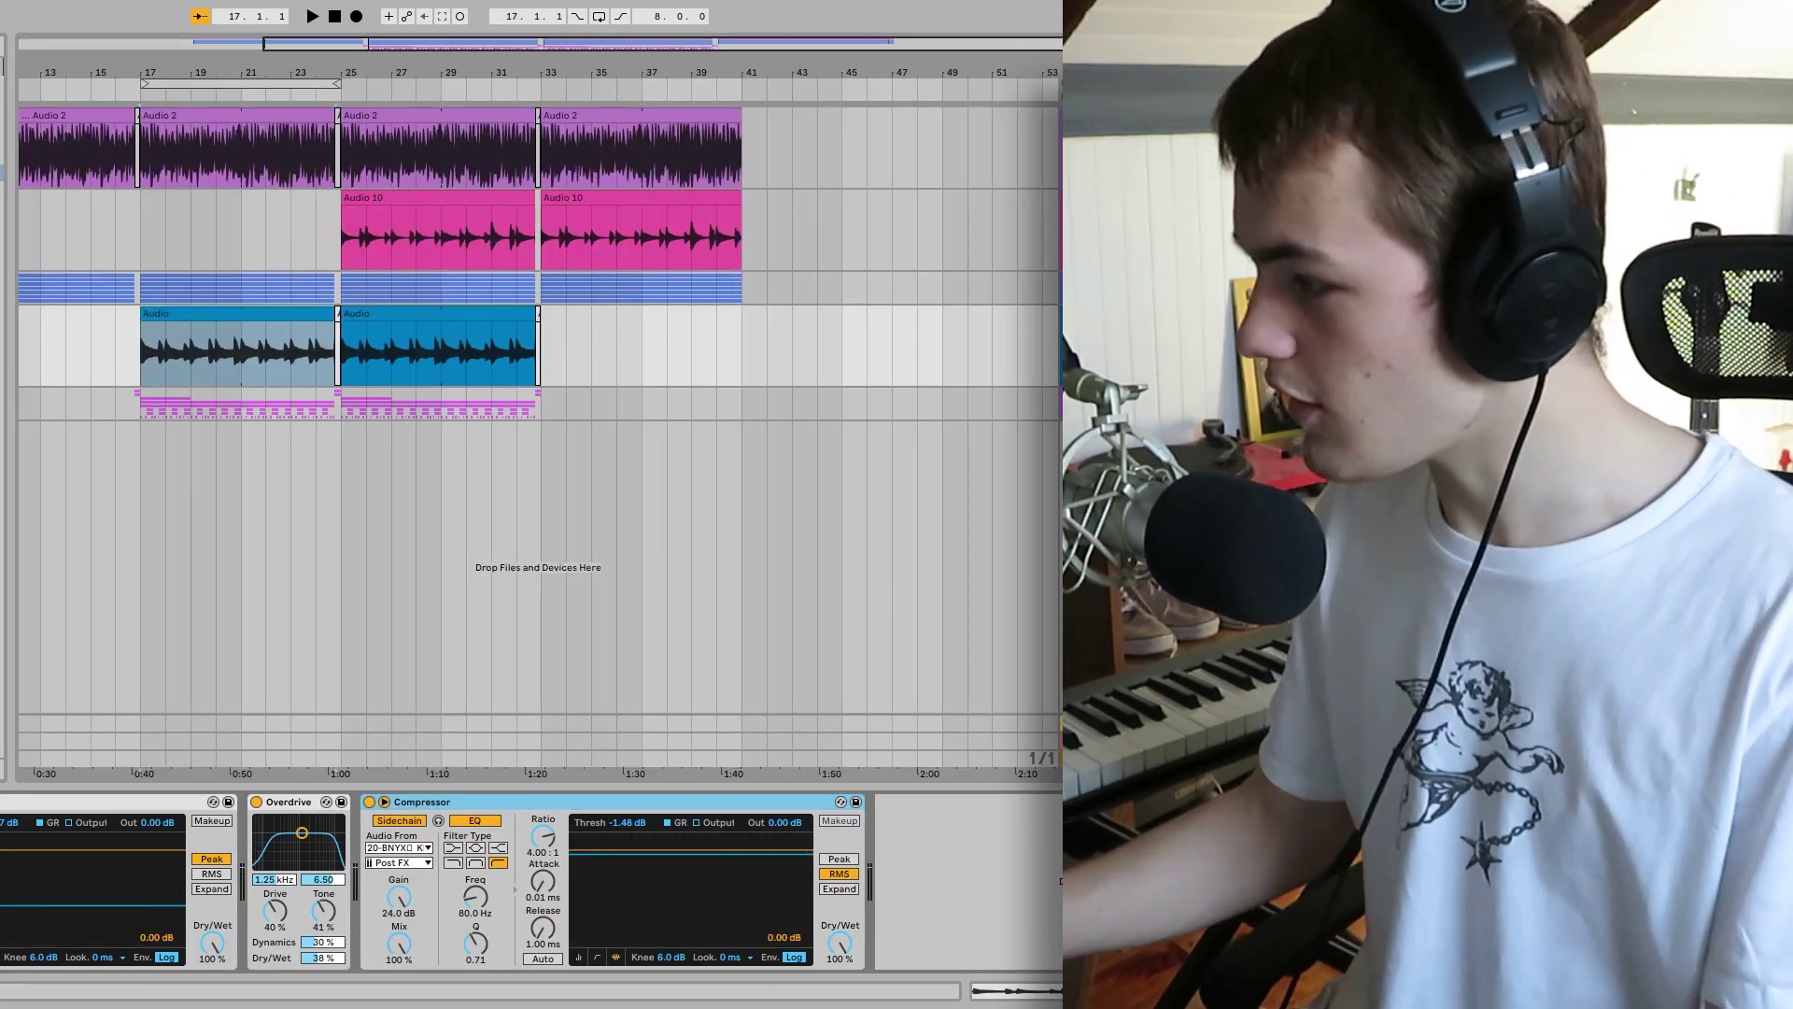
Zoom in on bar 17, select the 606CYM cymbal clip, and play from bar 17
scroll(176, 424, "down", 5)
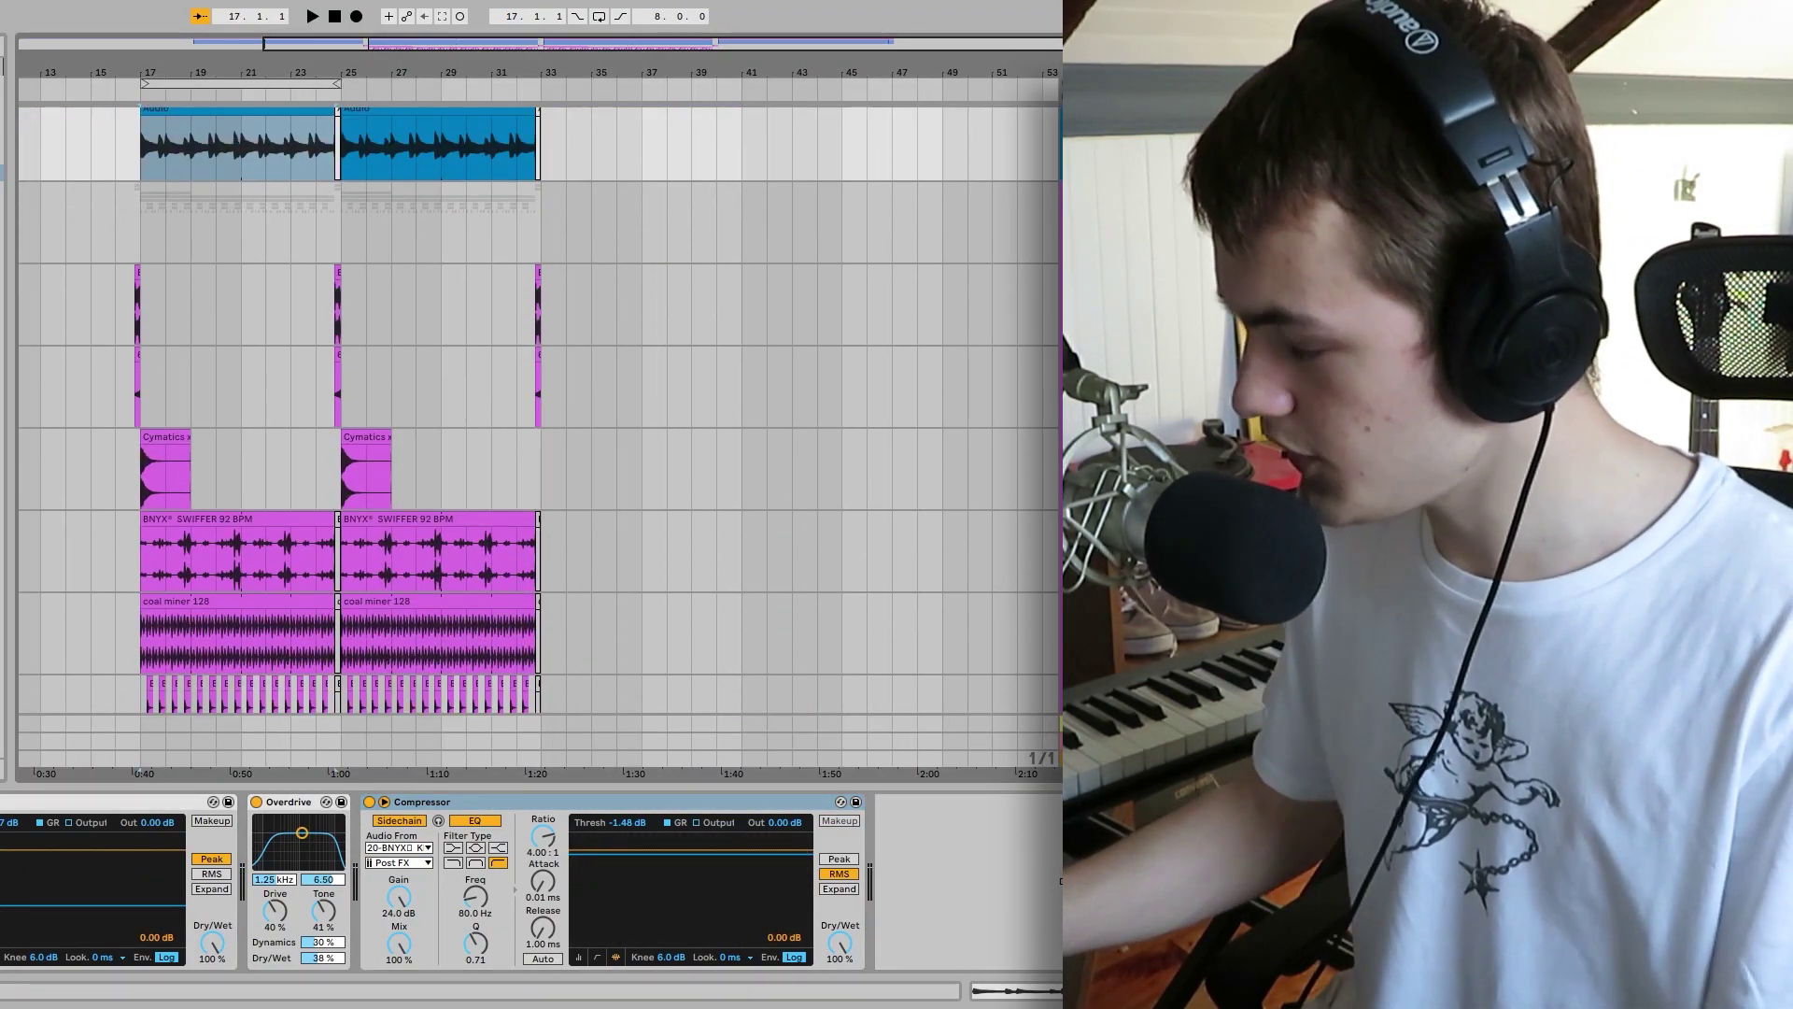
scroll(154, 264, "up", 2)
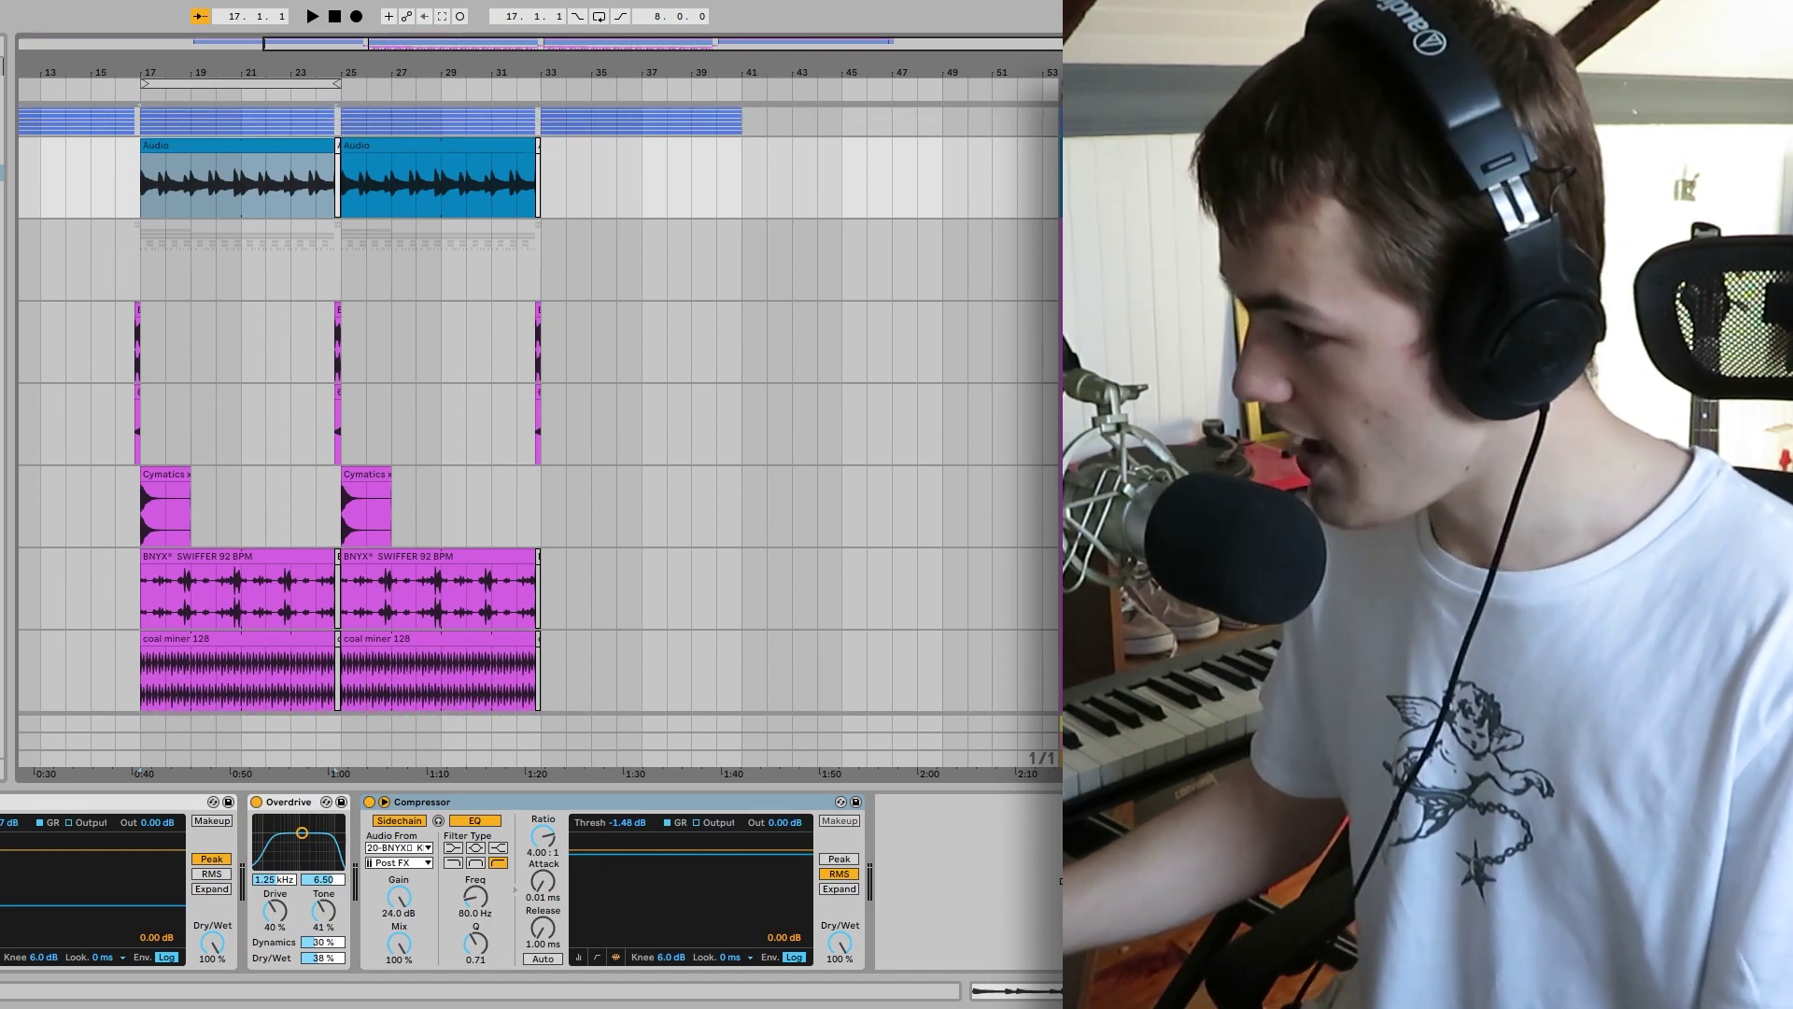
left_click(138, 282)
key("plus")
key("plus")
key("plus")
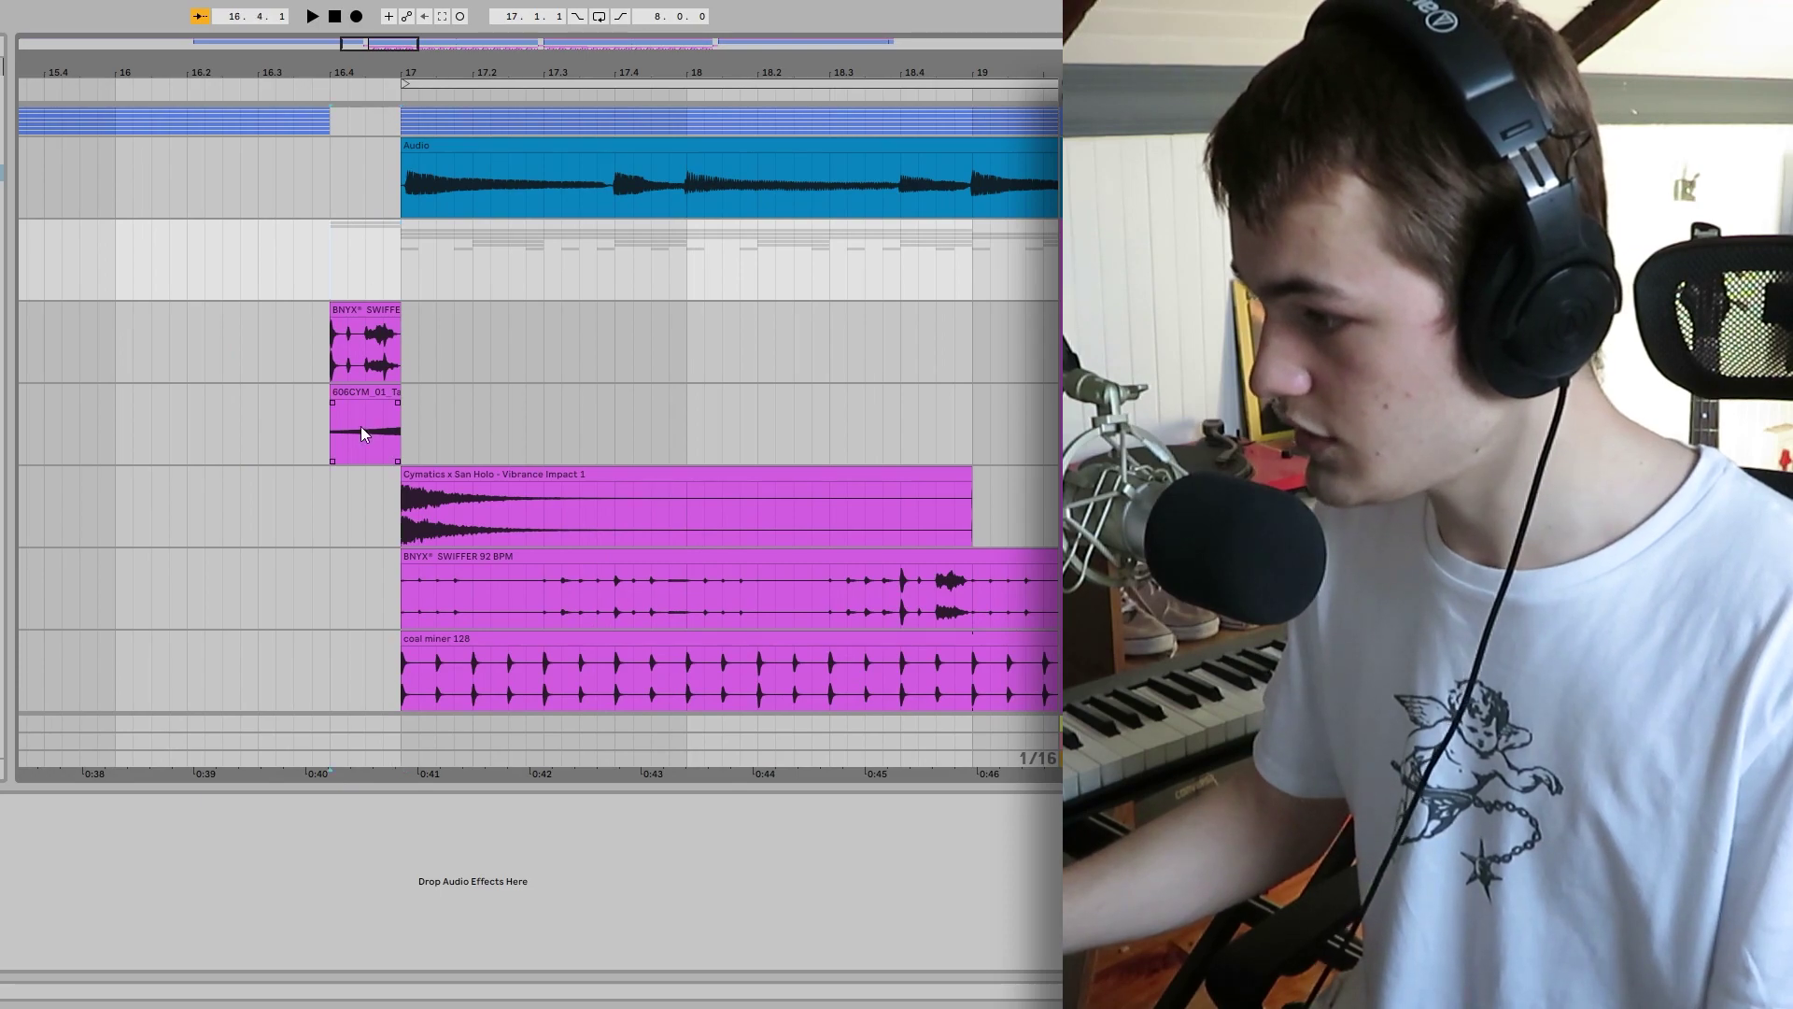
left_click(362, 396)
key("Up")
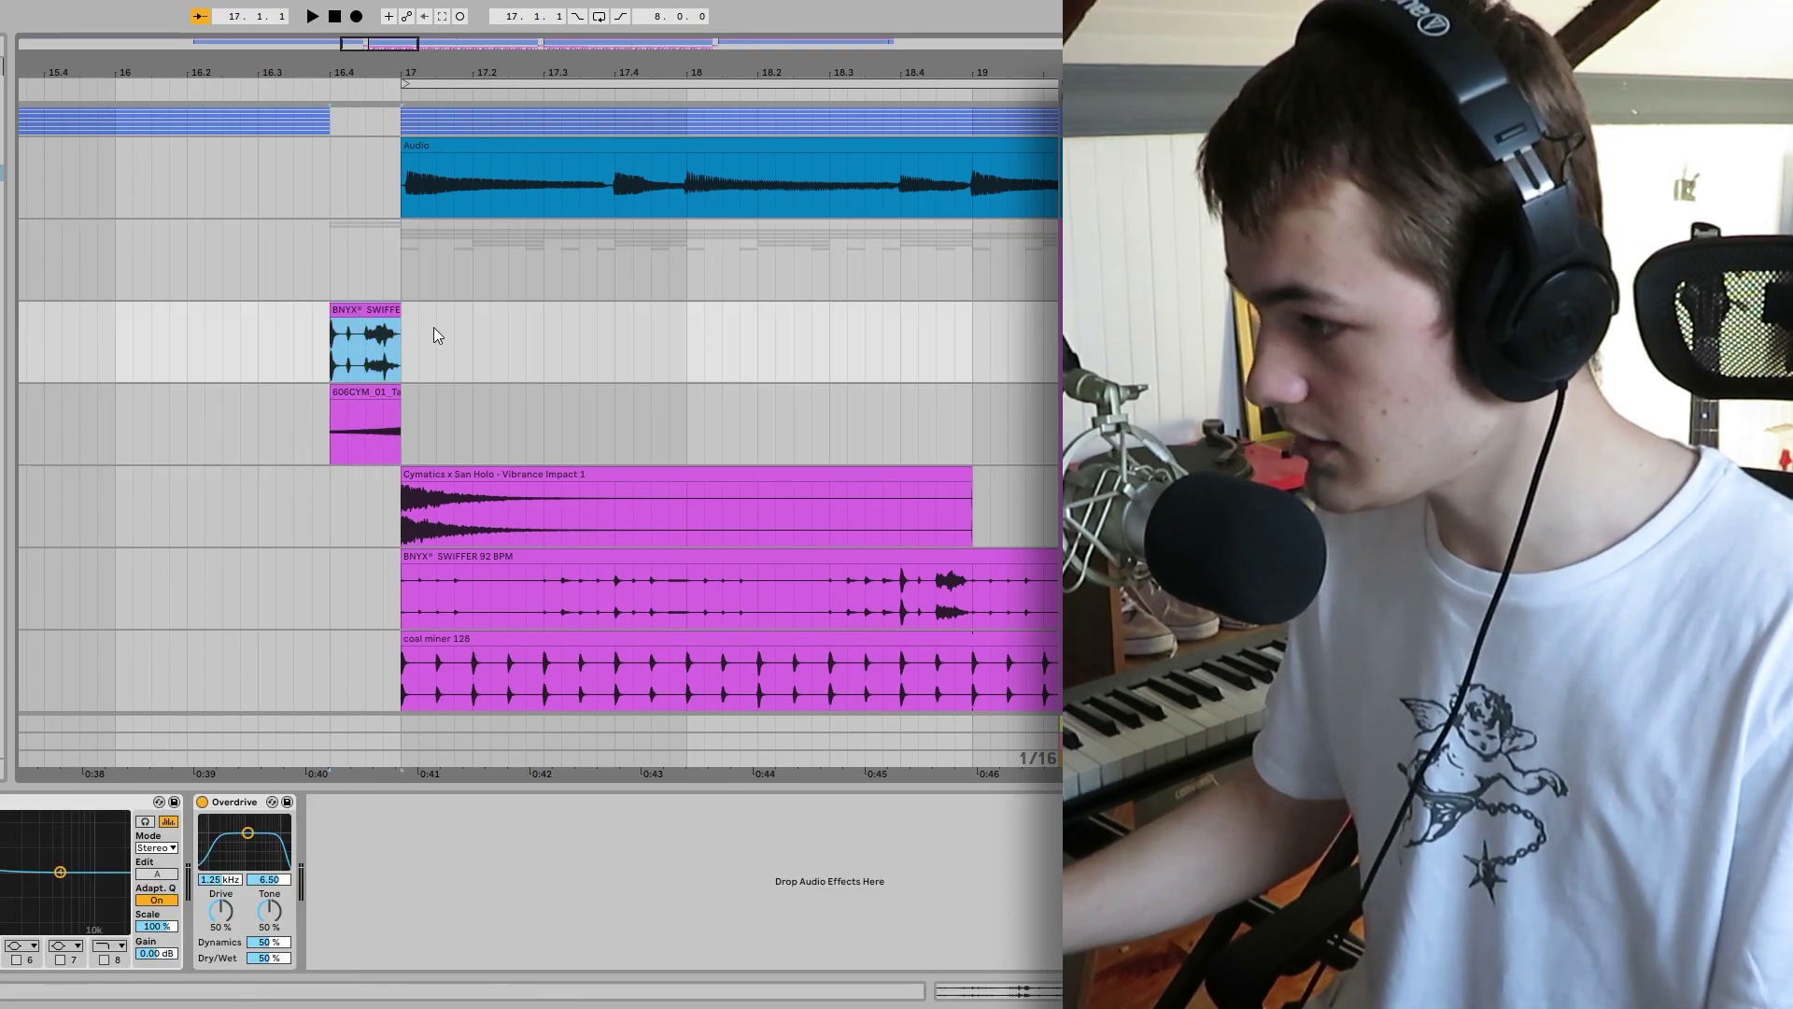
key("space")
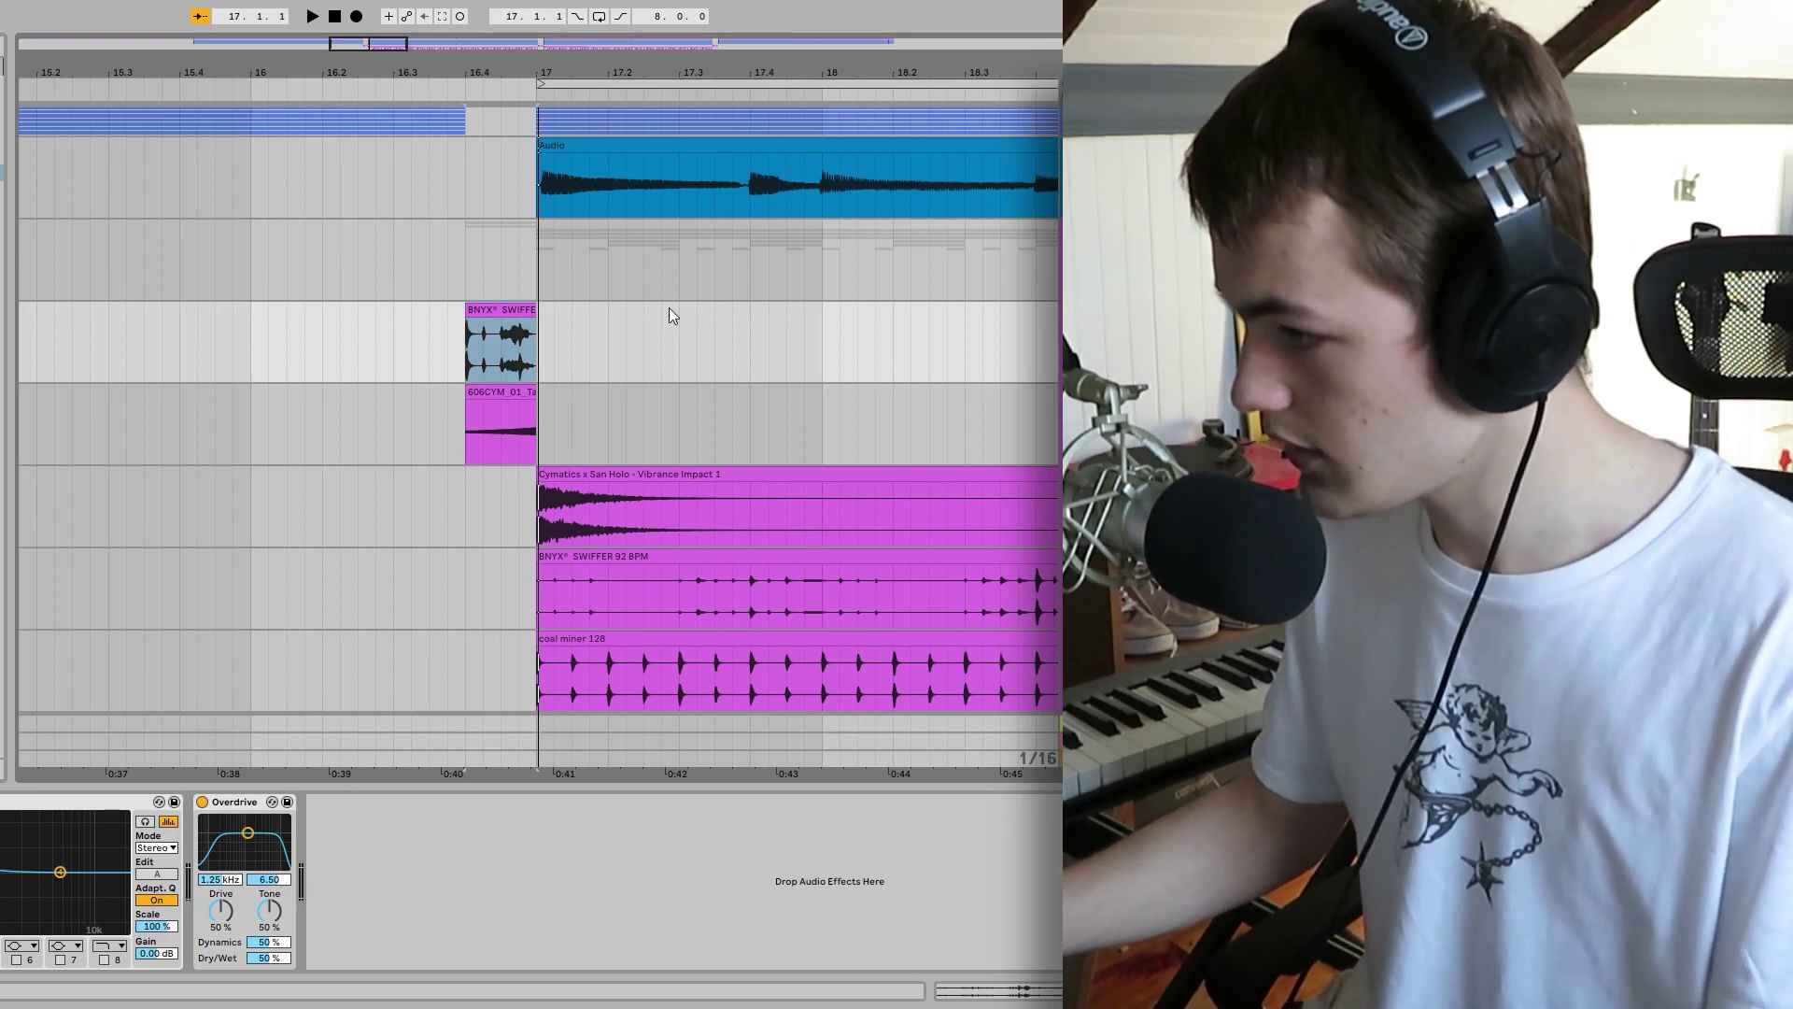
Select the range 16.4 to bar 17 and the Vibrance Impact clip, then the SWIFFER fill at 16.4
left_click(468, 266)
key("Down")
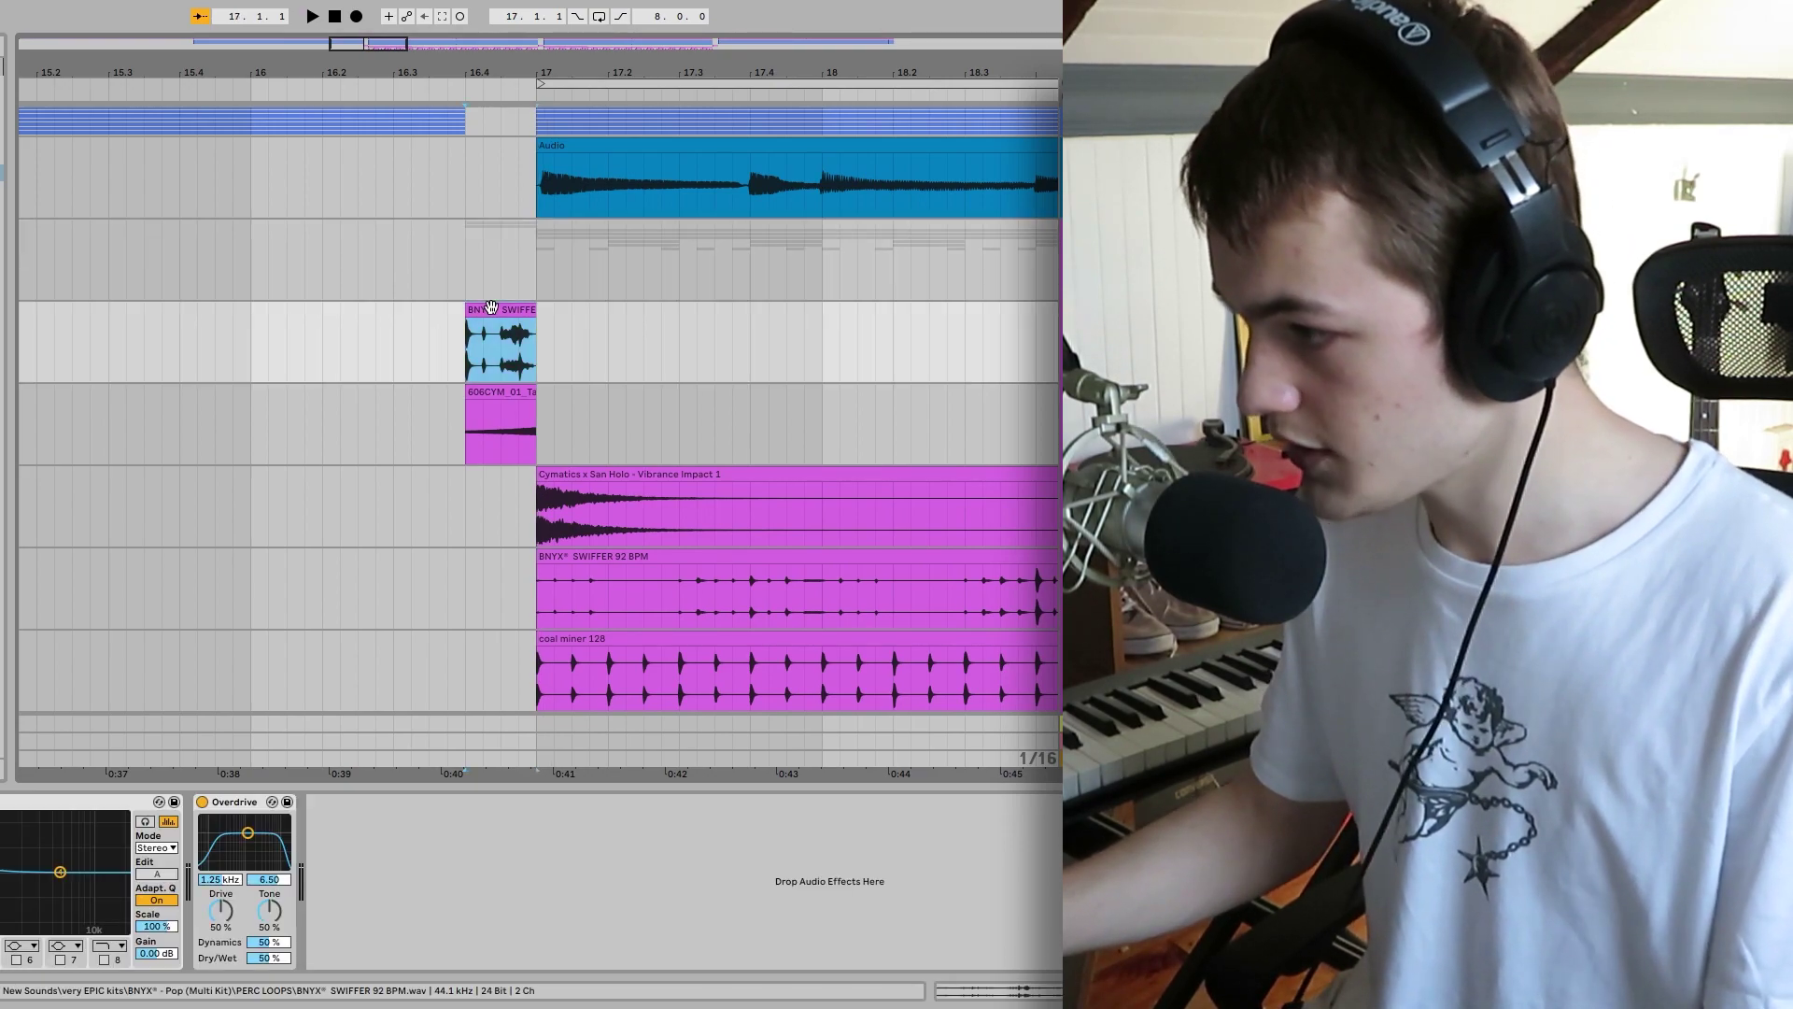
left_click_drag(468, 286, 532, 280)
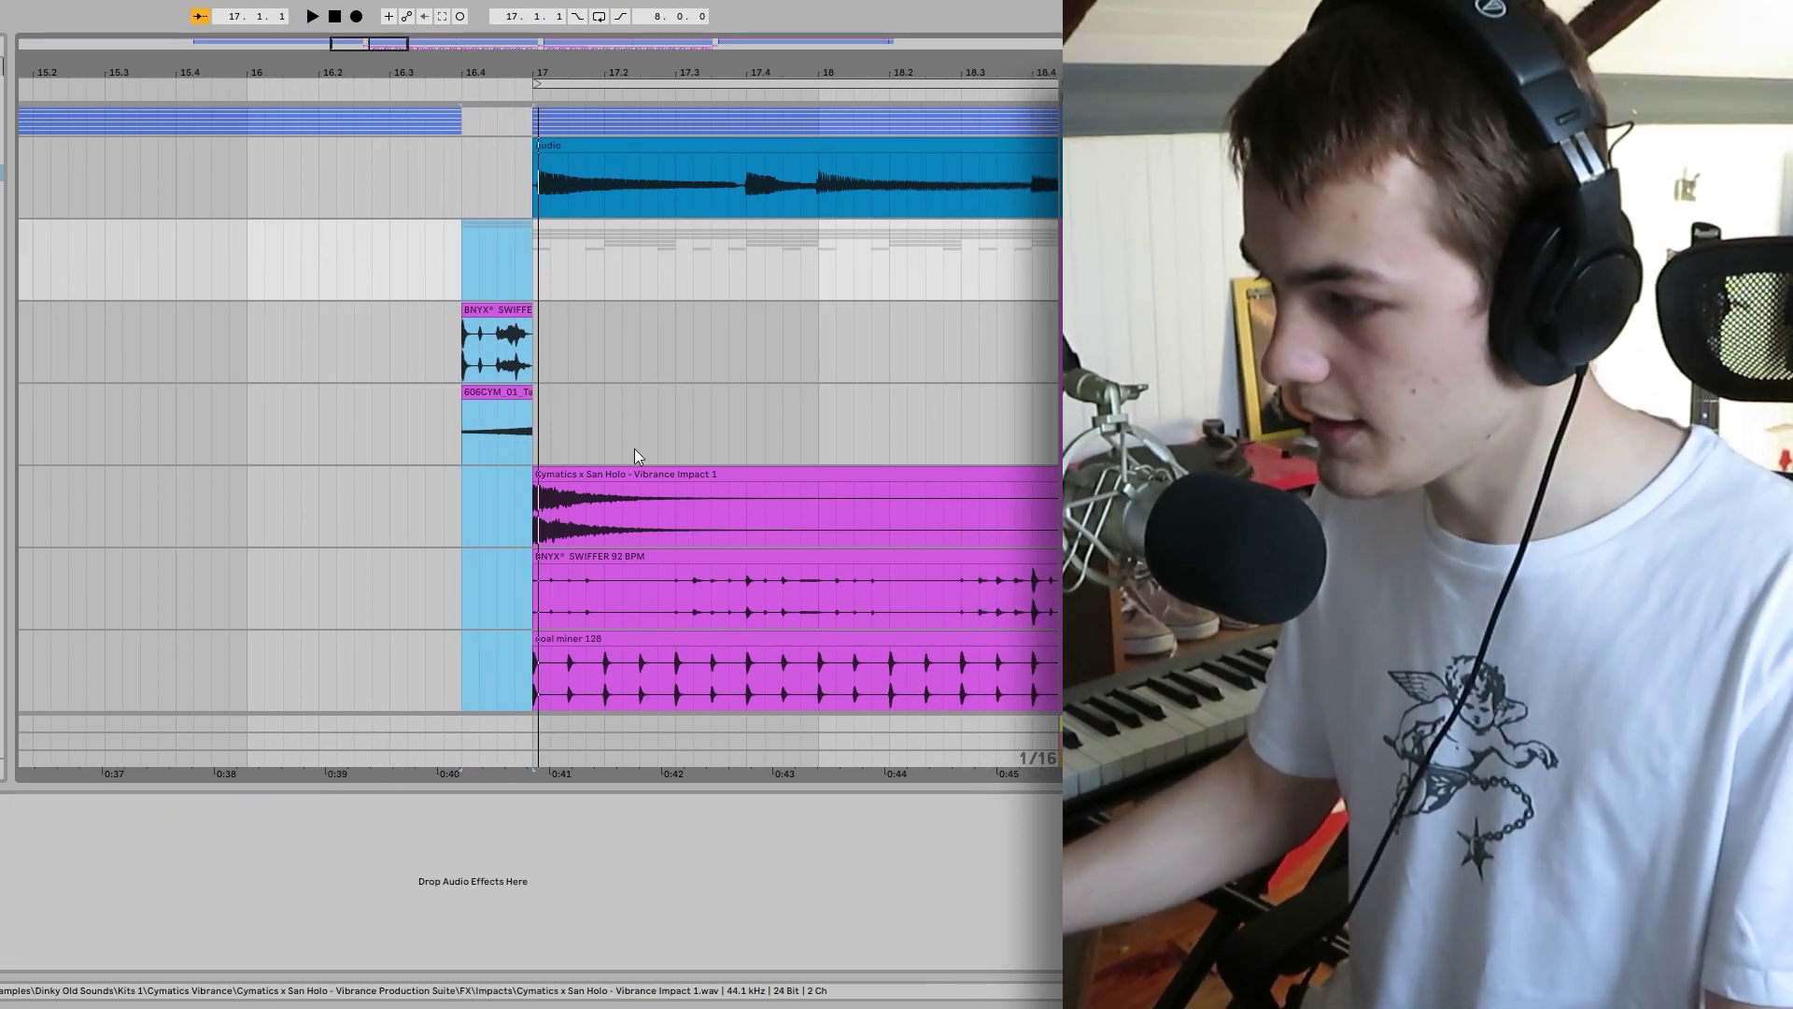
scroll(705, 431, "left", 3)
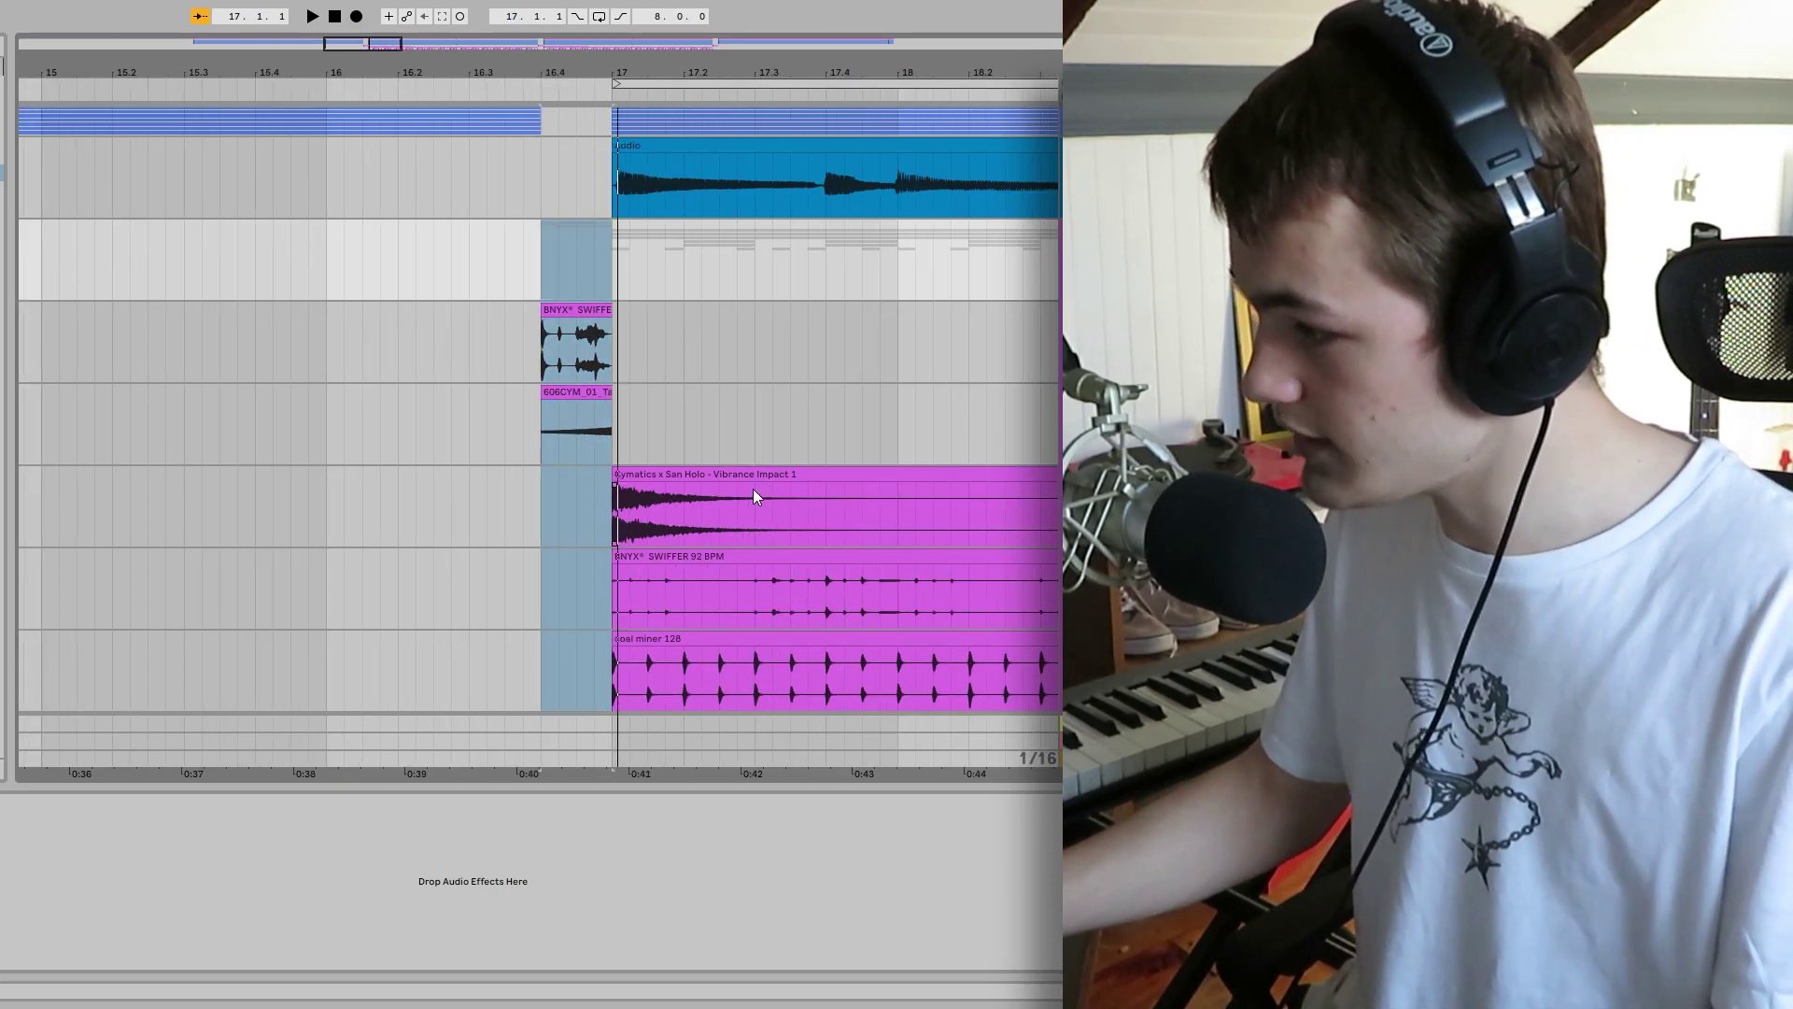
left_click(753, 489)
scroll(947, 448, "right", 5)
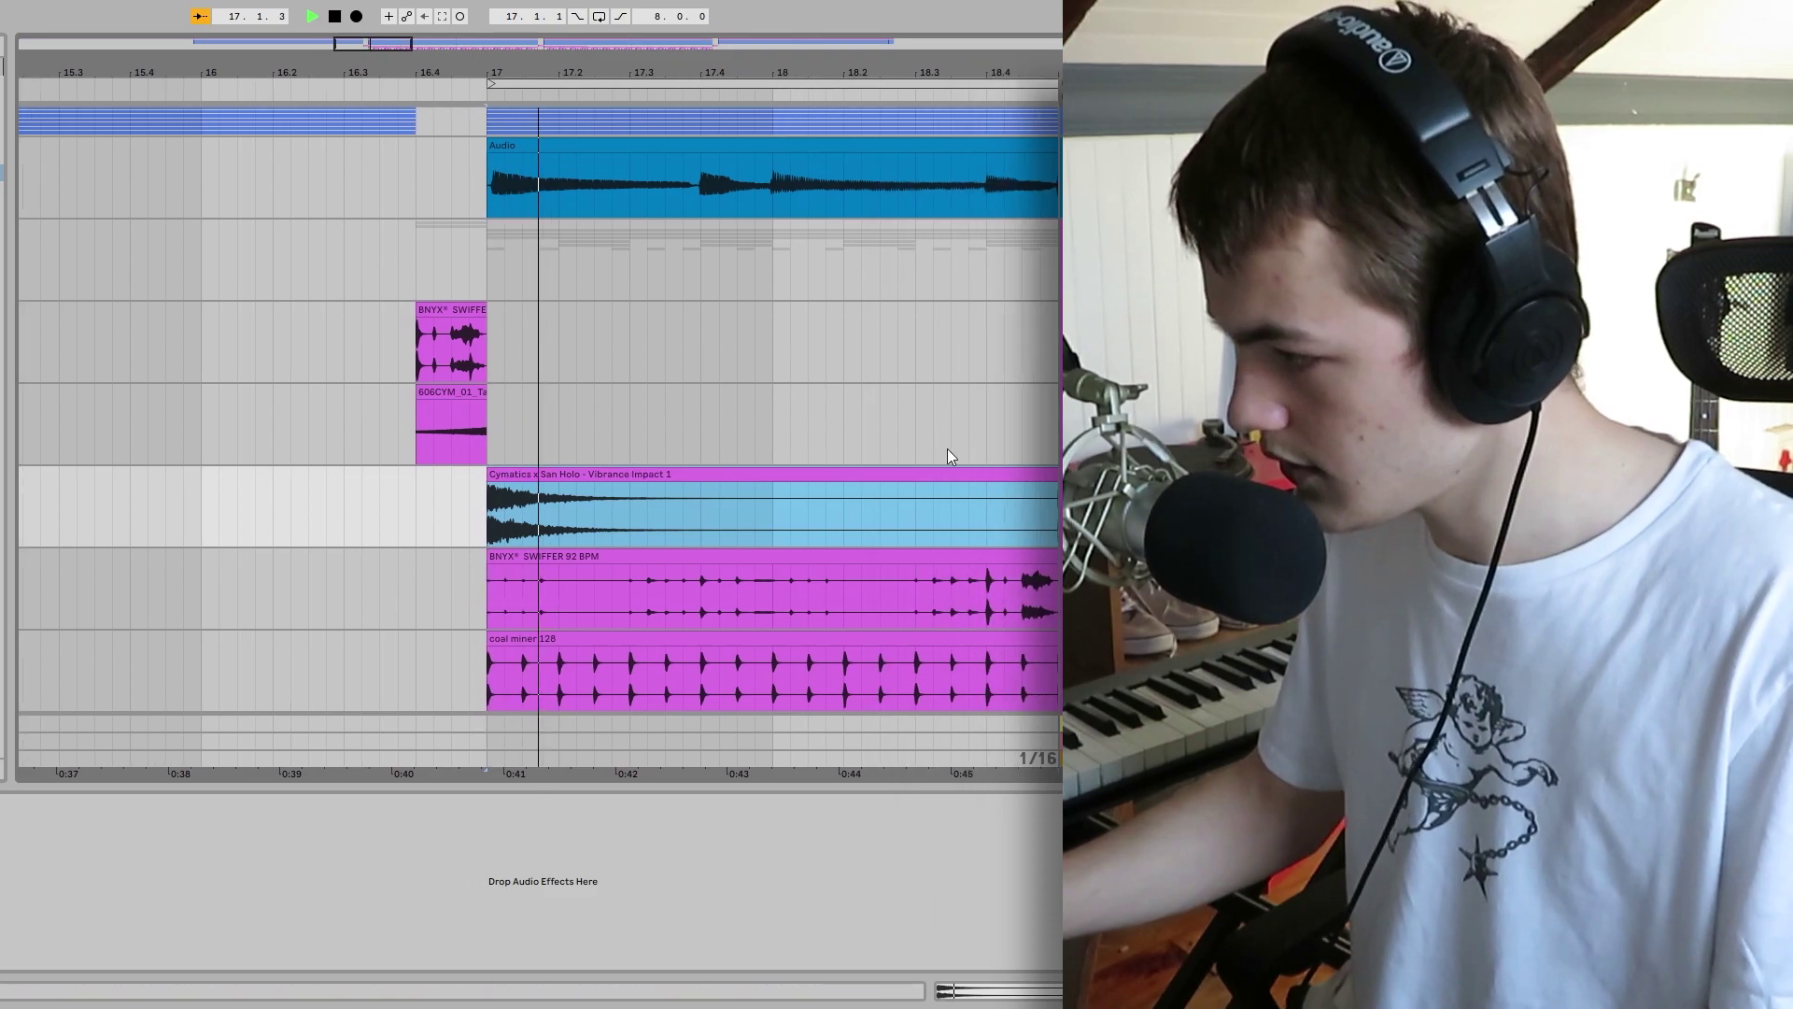
left_click(539, 430)
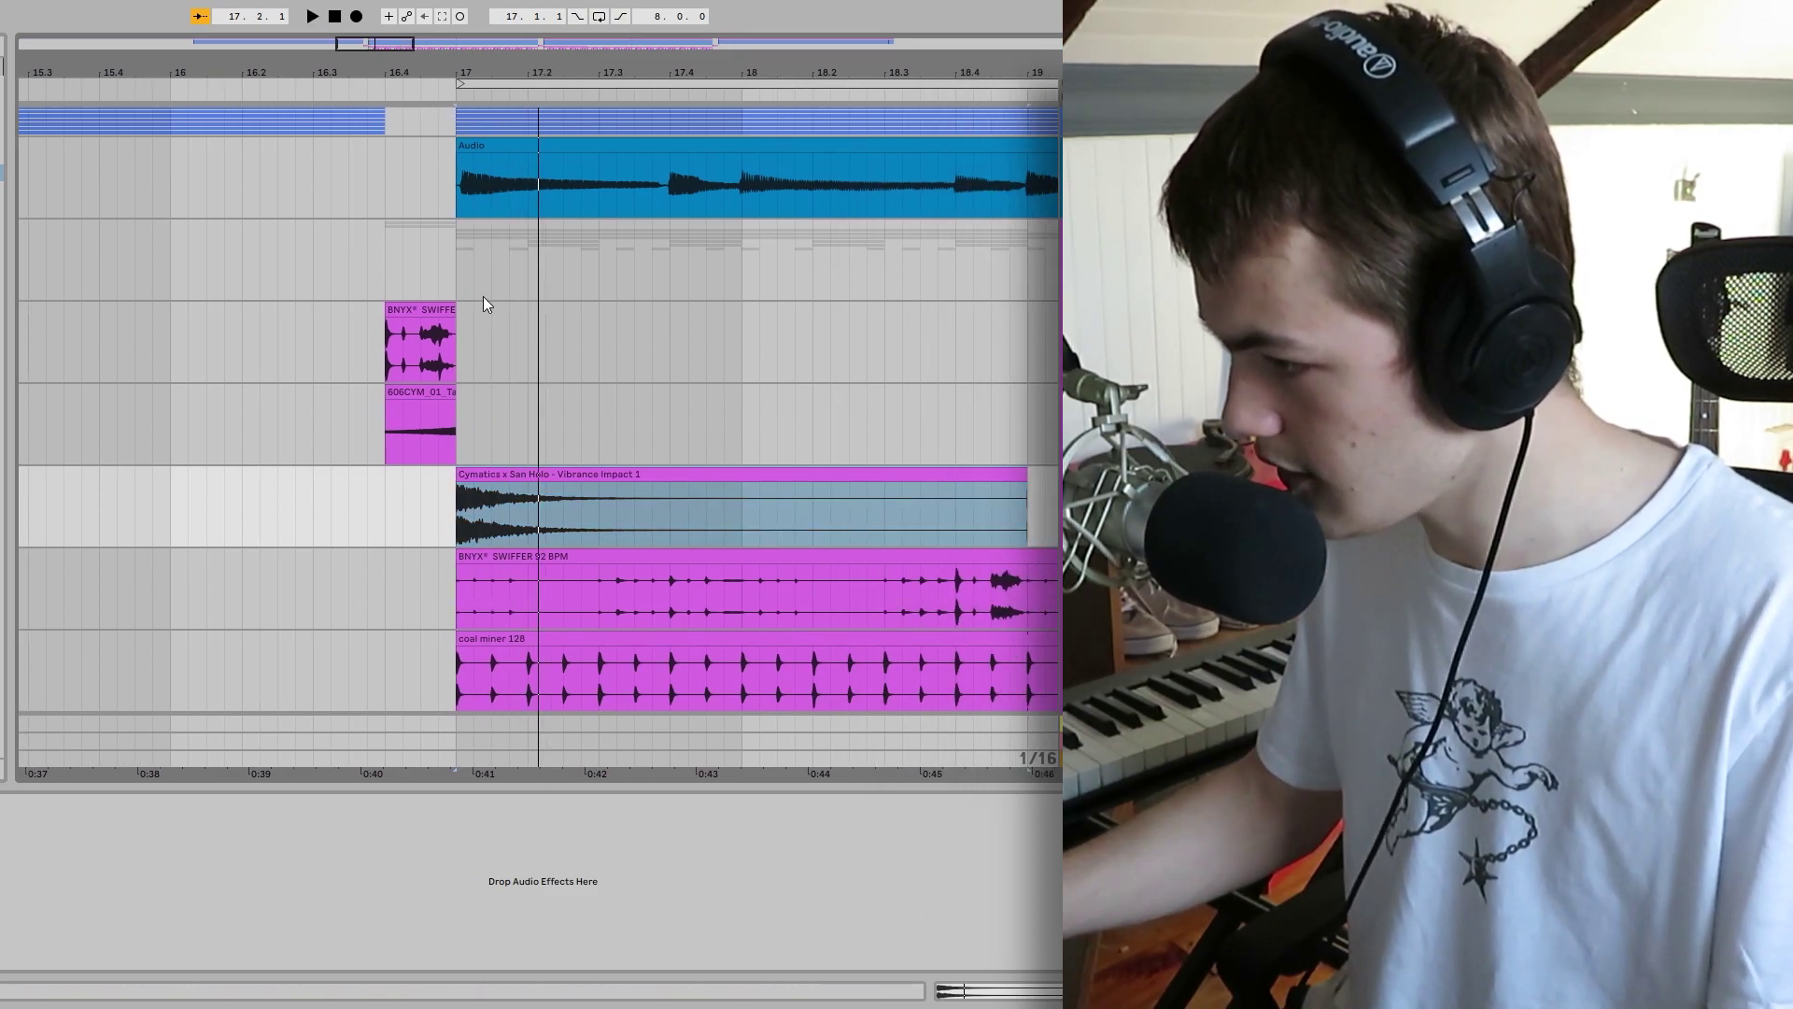
left_click(420, 336)
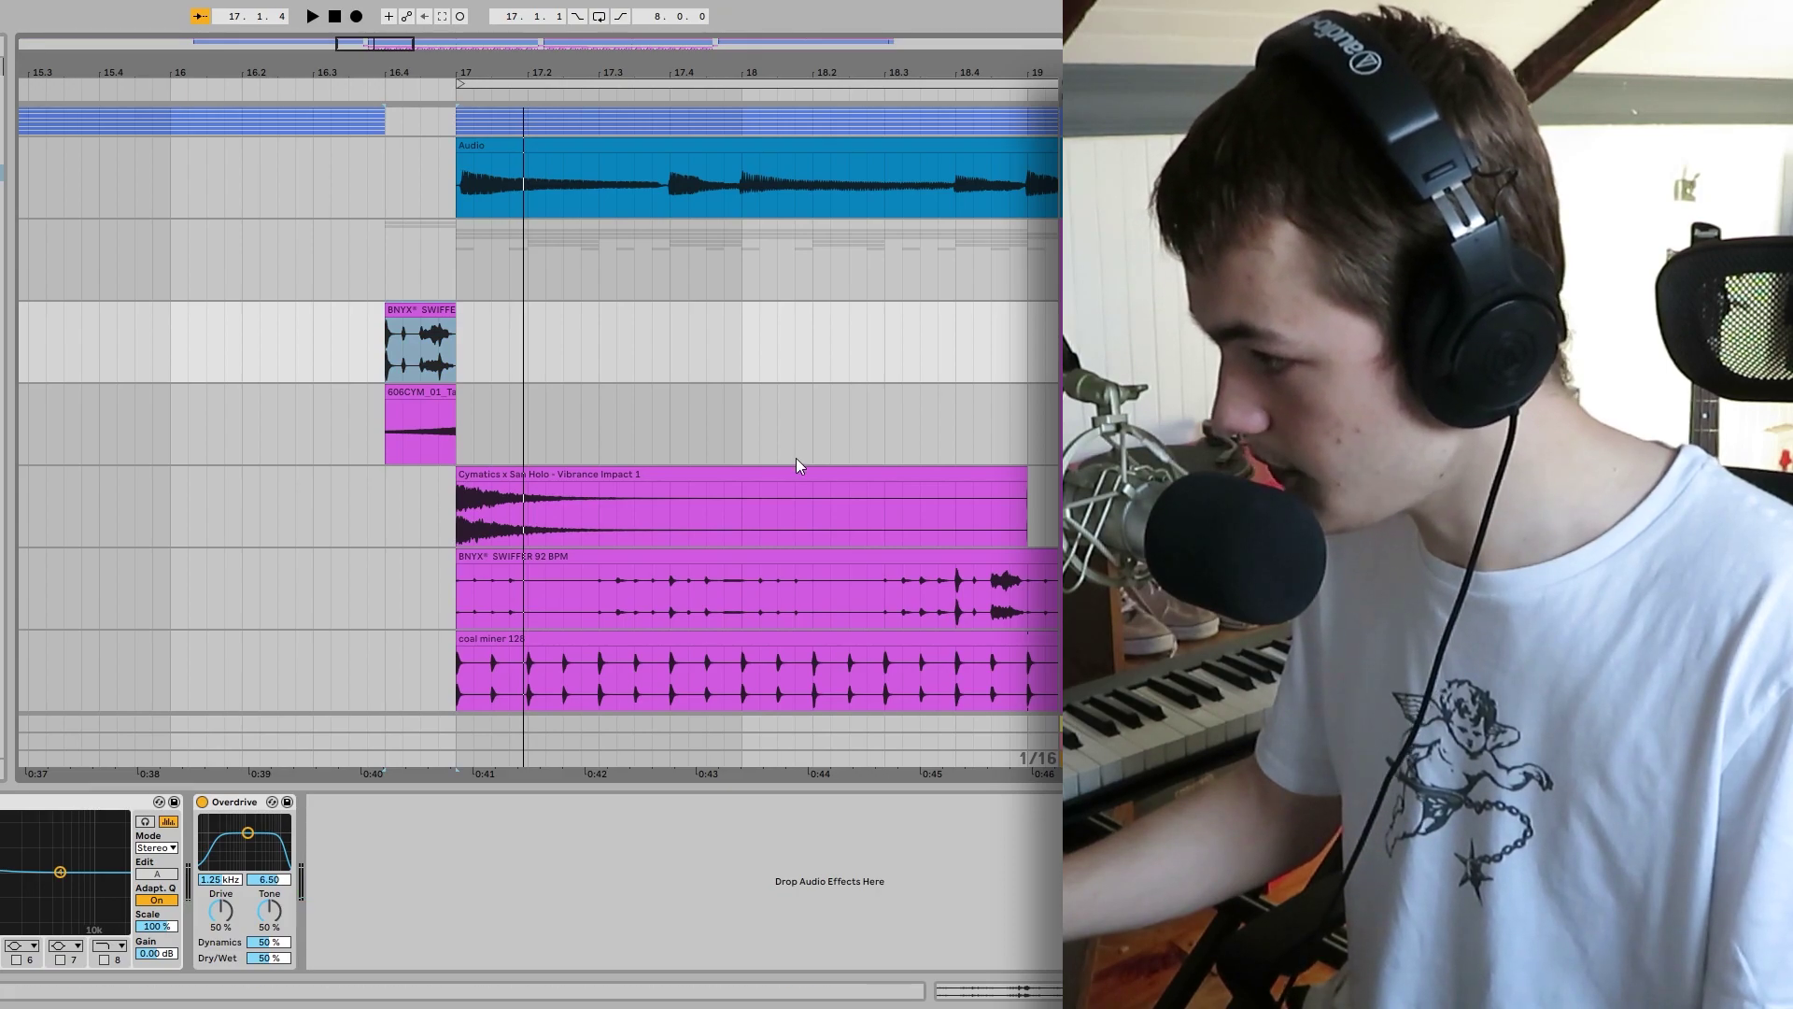
scroll(795, 458, "down", 3)
Select the long BNYX SWIFFER 92 BPM loop clip and play it briefly
key("minus")
key("minus")
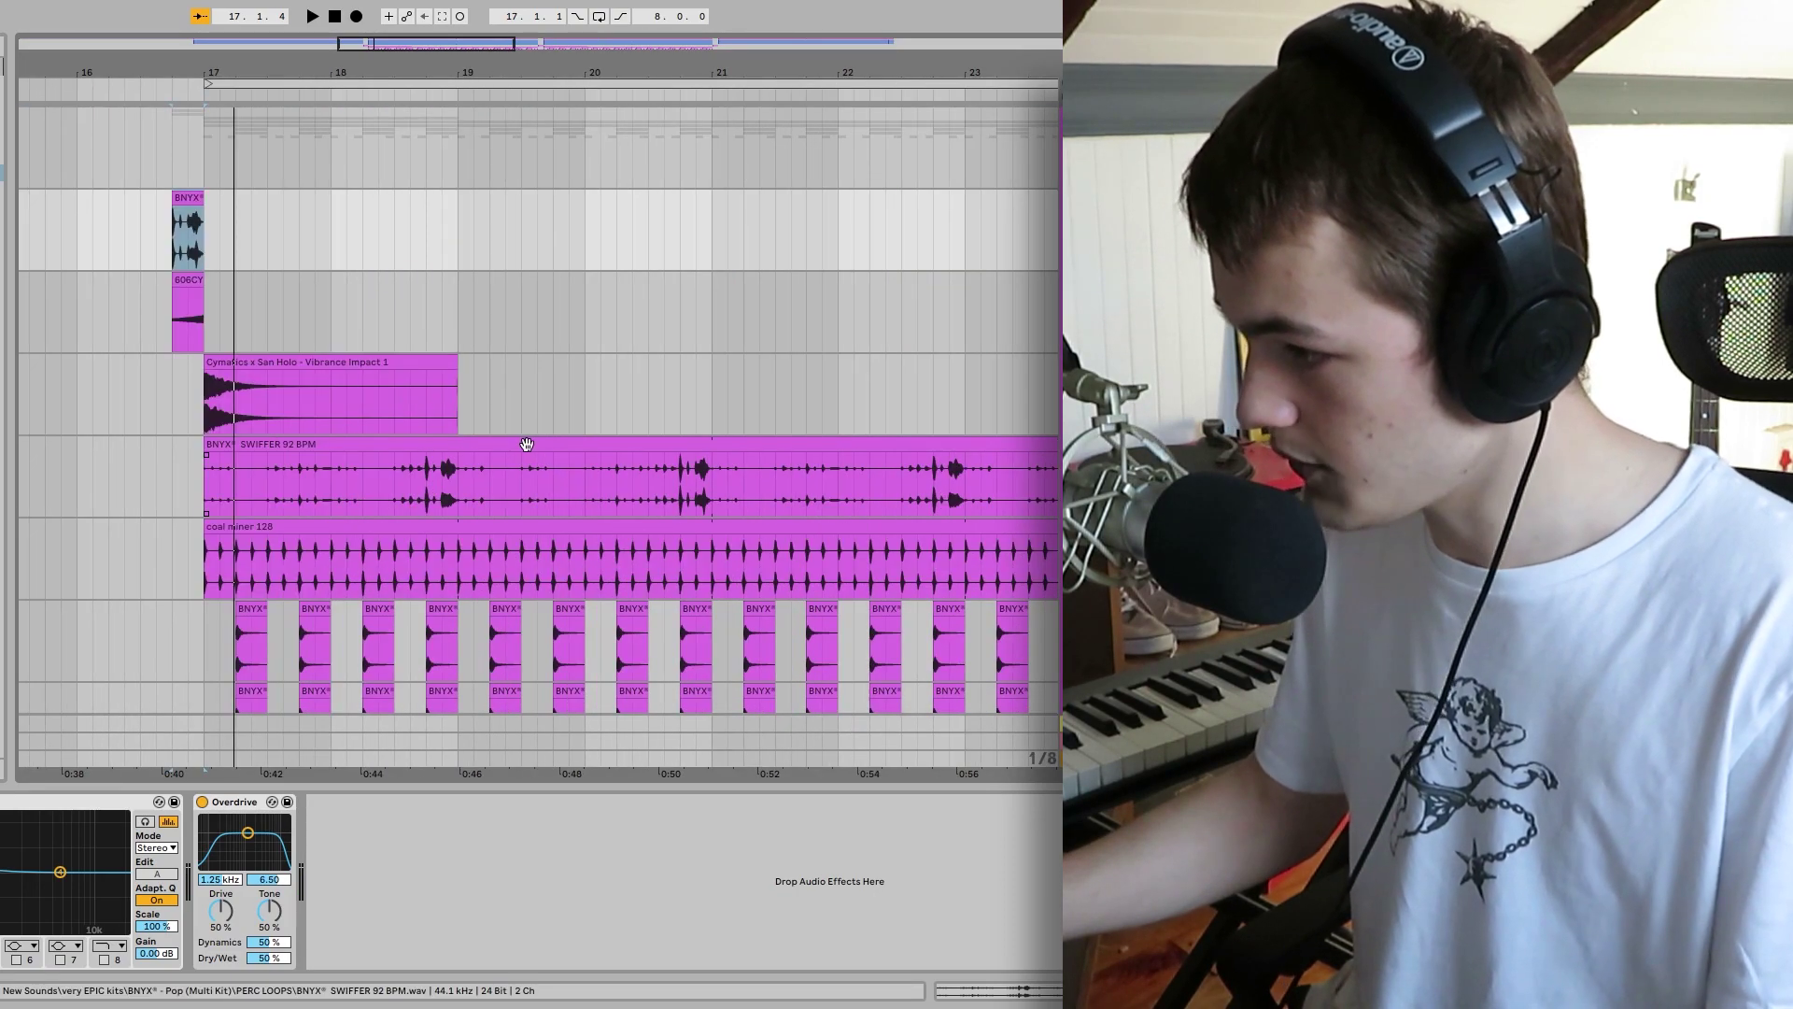
left_click(526, 445)
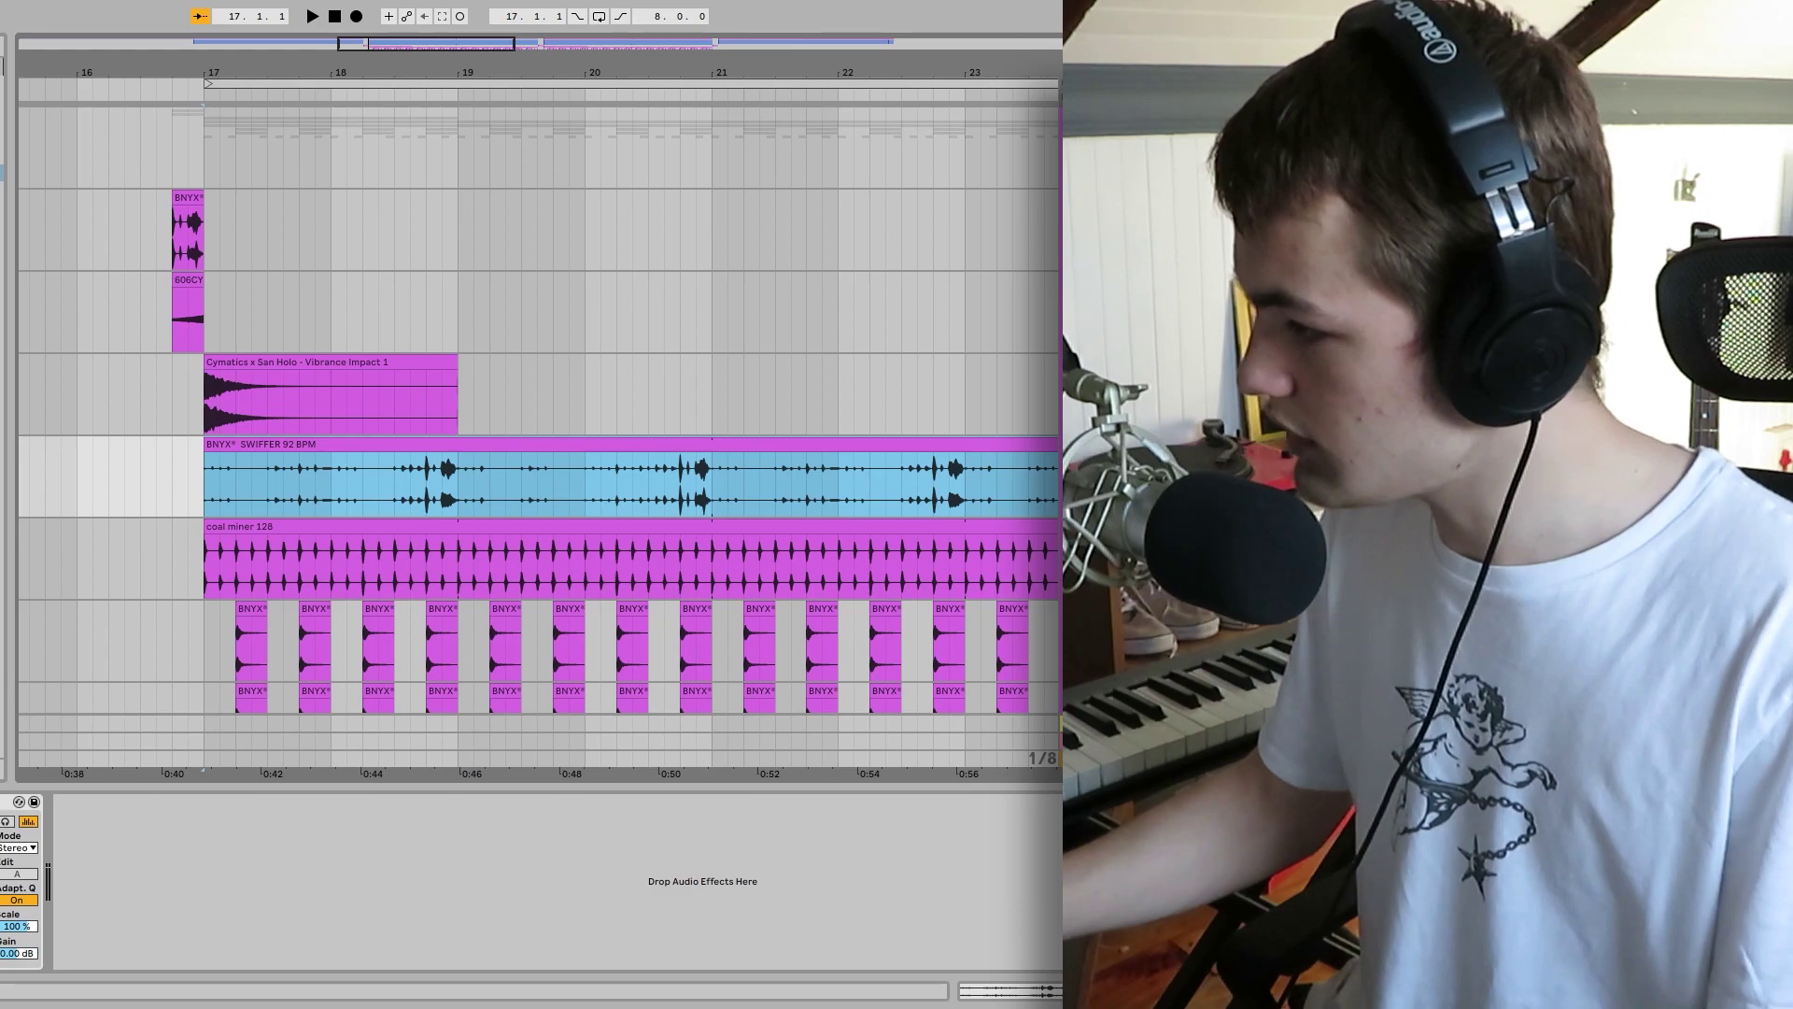
key("plus")
key("plus")
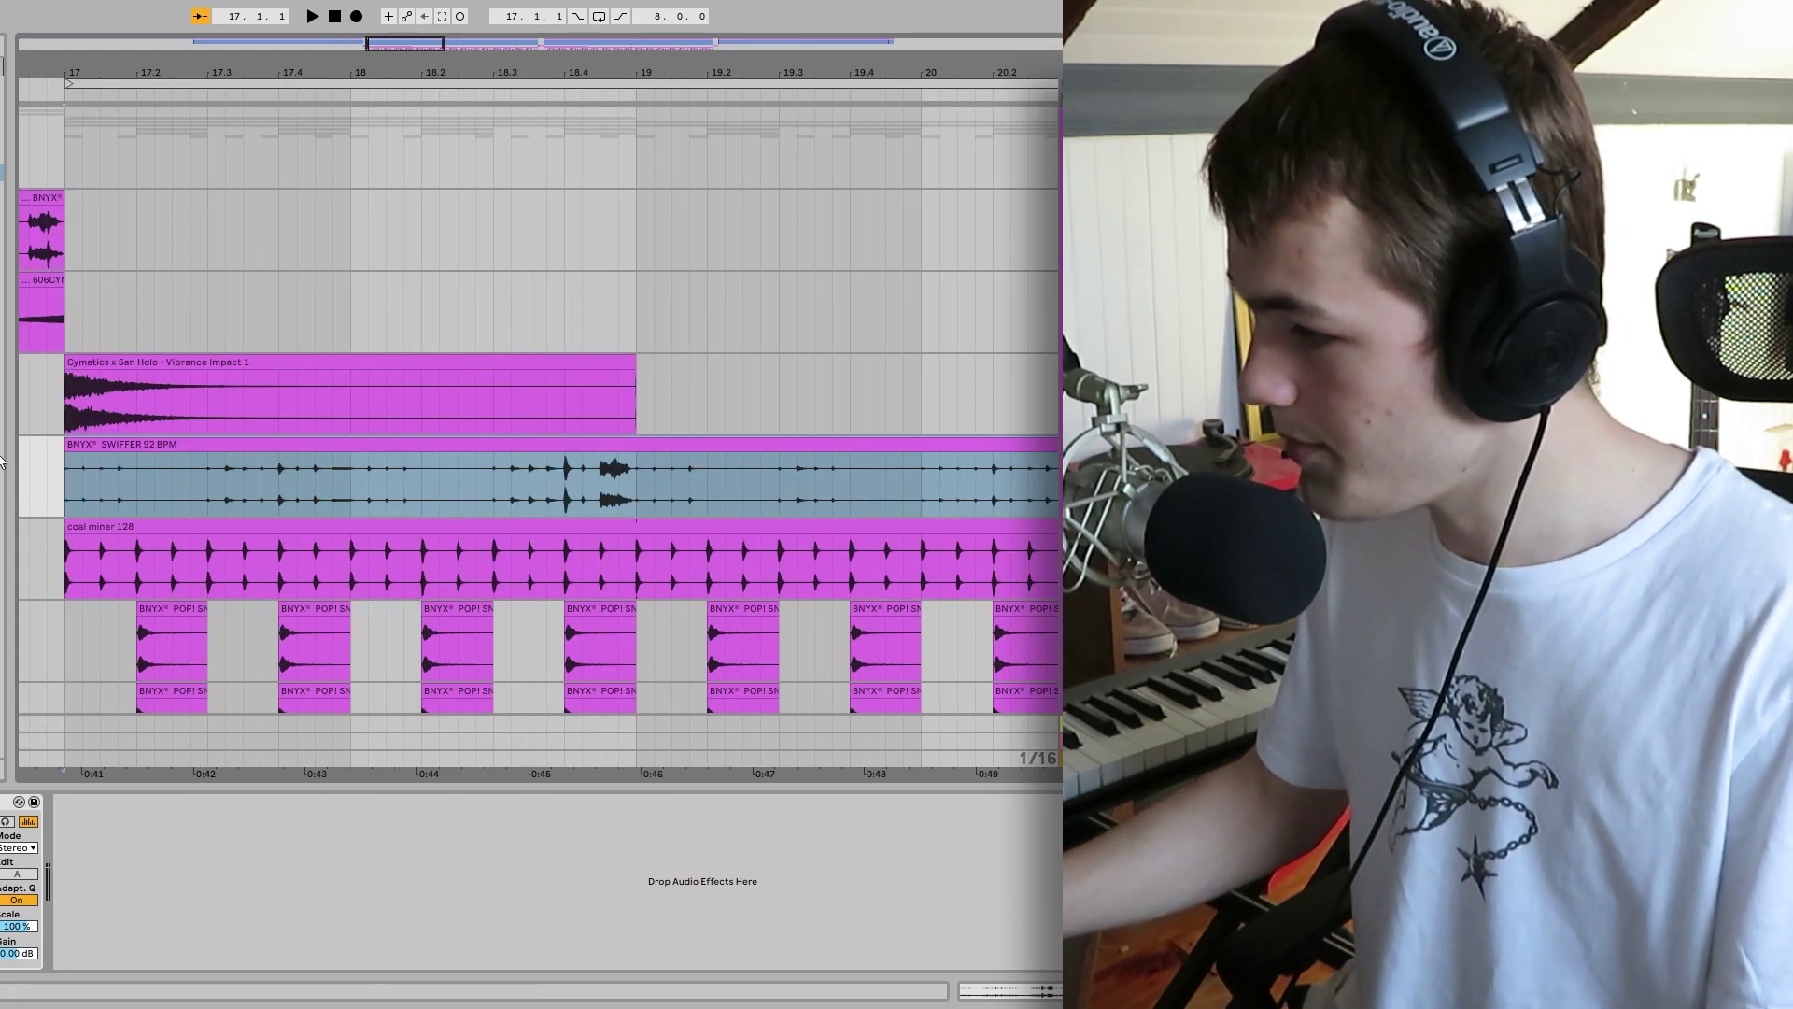
left_click(216, 450)
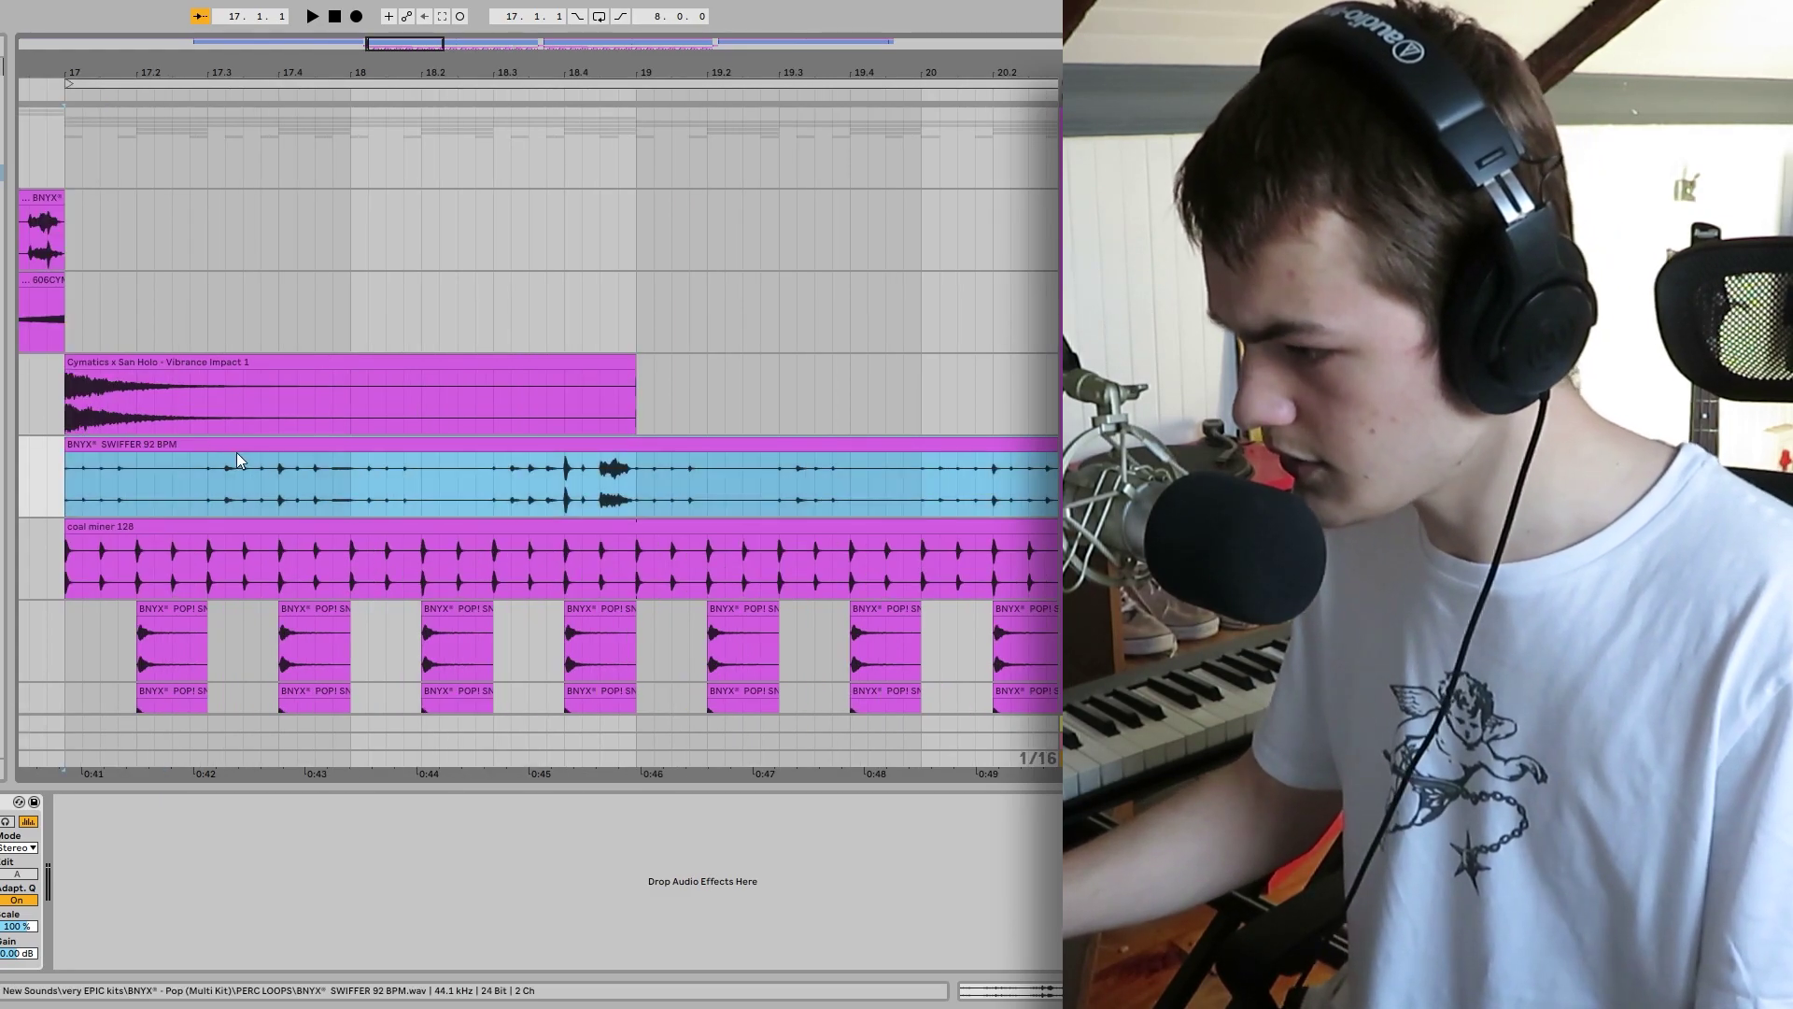
key("space")
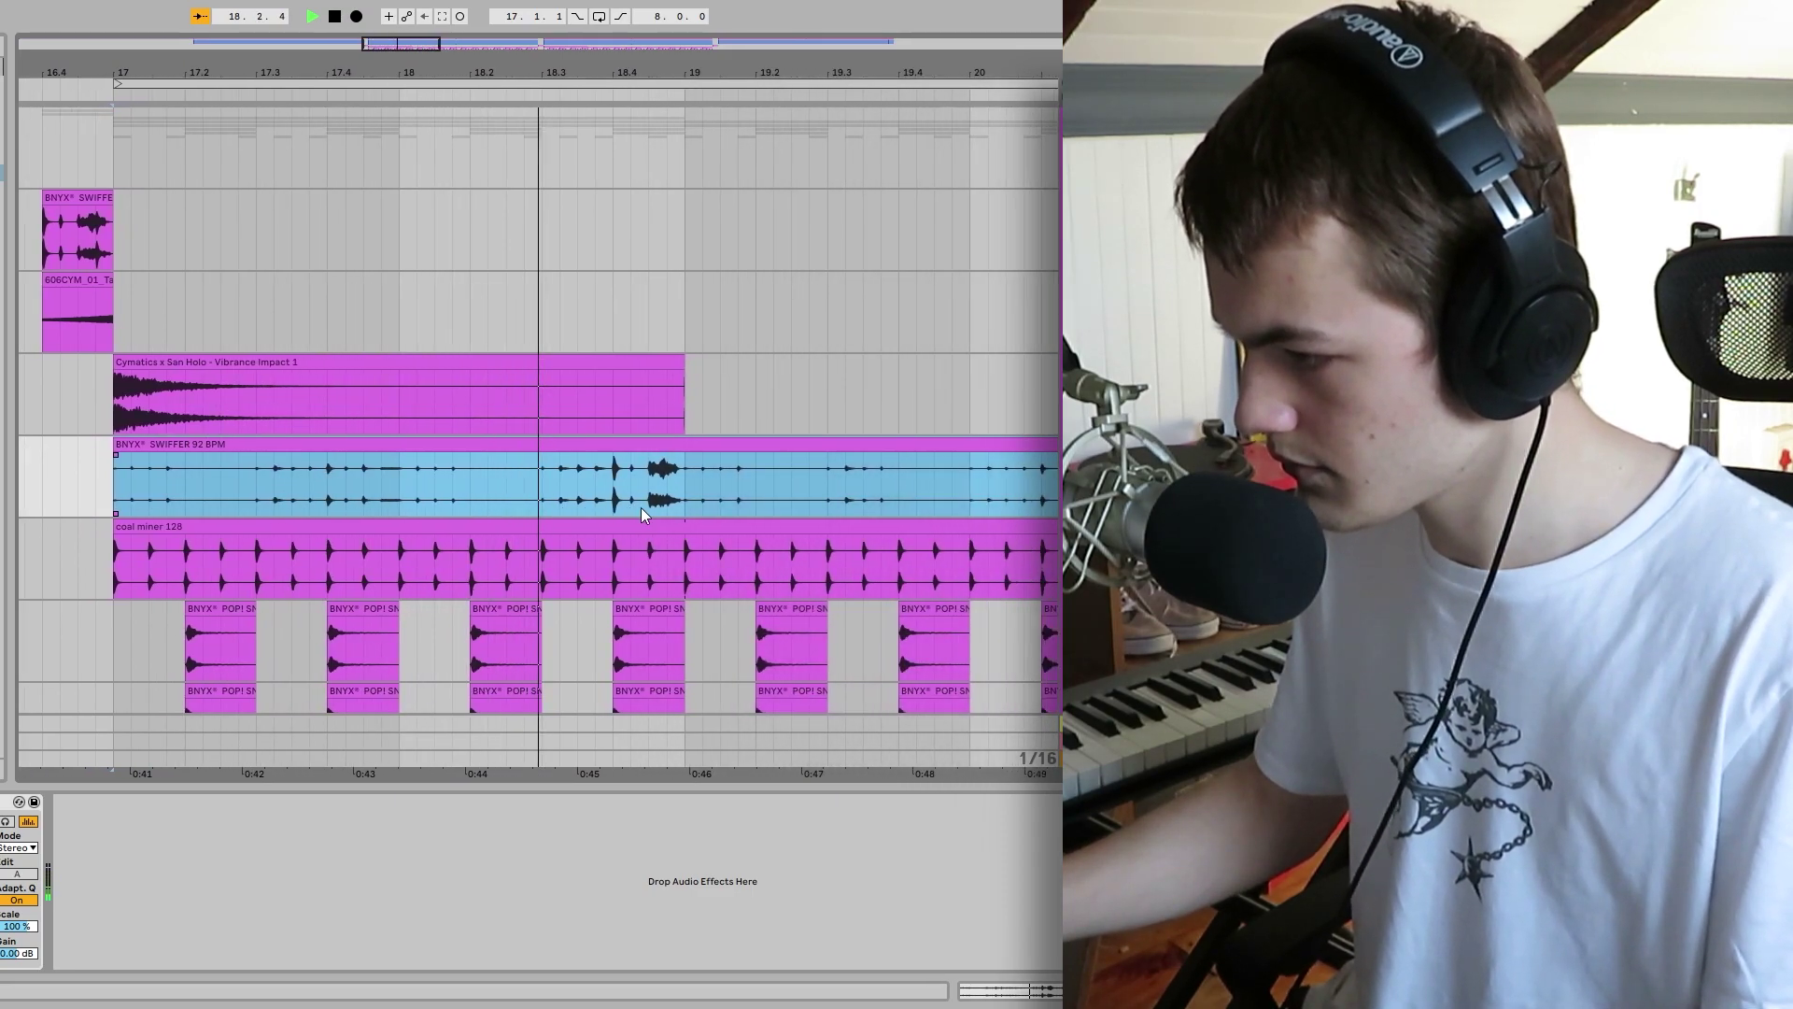
key("space")
Select the fill clip before bar 17, view its EQ, and zoom out to bars 15–22
scroll(450, 472, "down", 5)
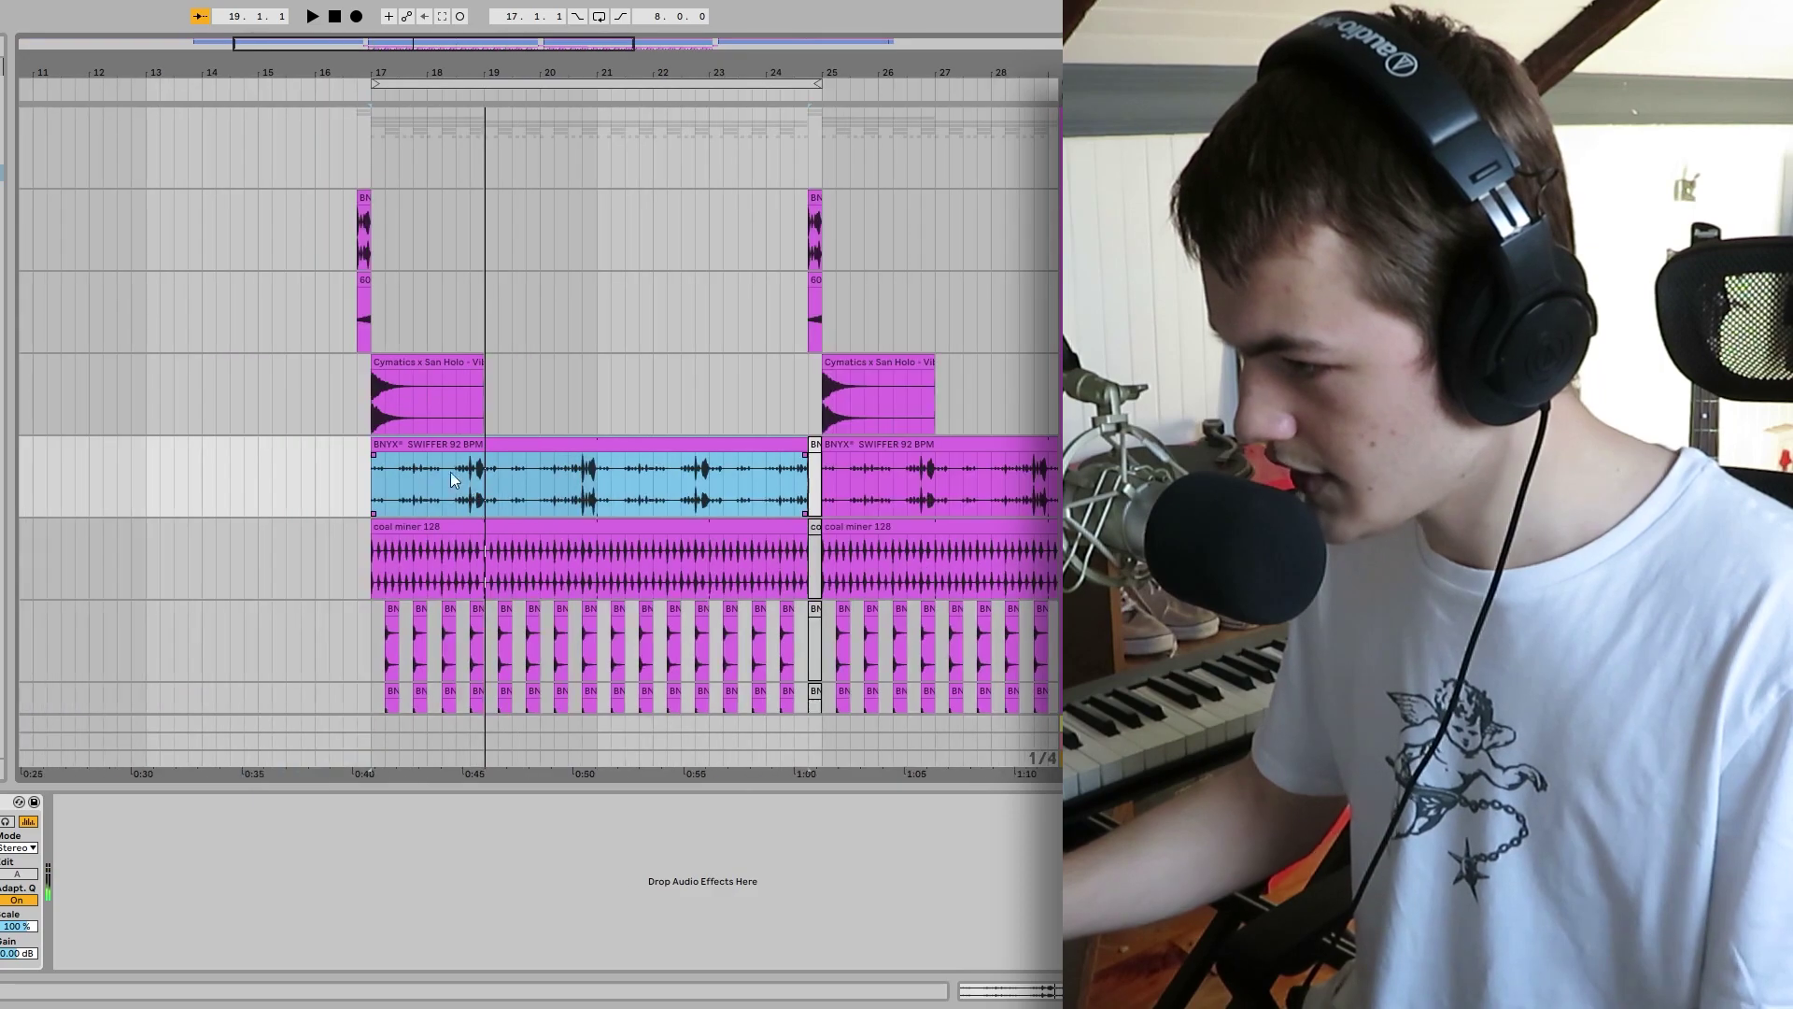
scroll(429, 206, "up", 8)
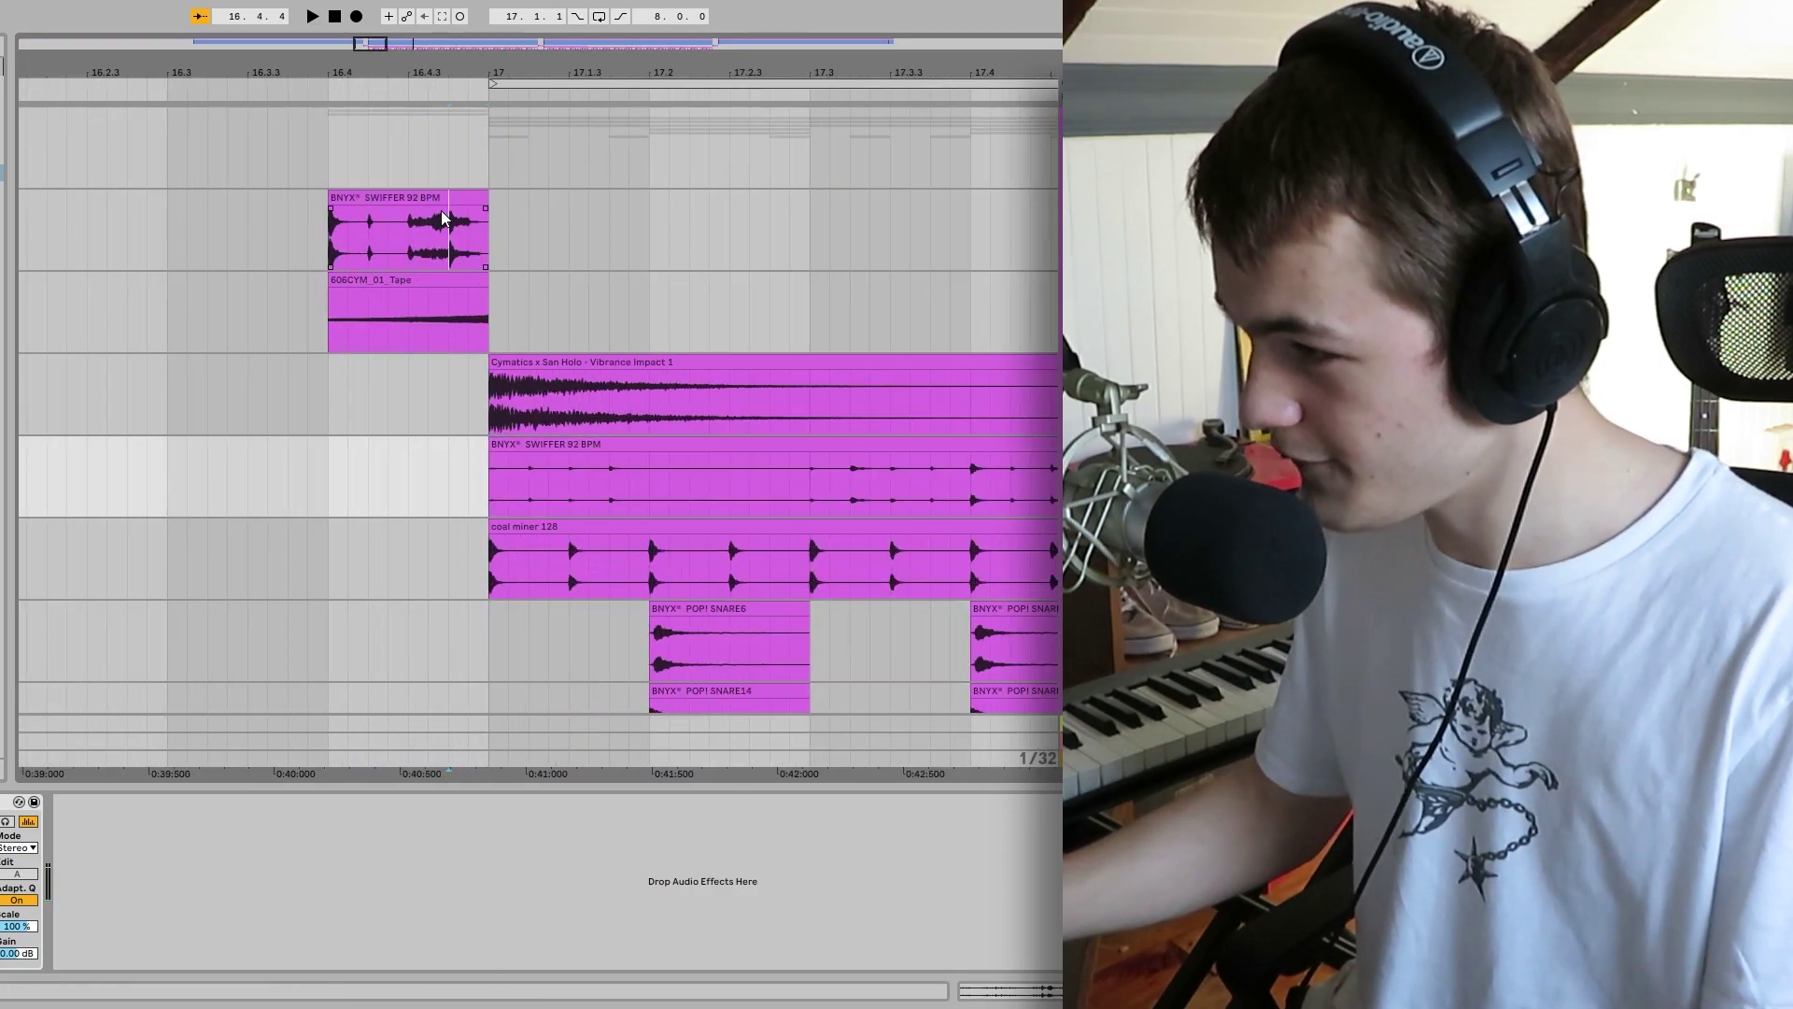
left_click(441, 203)
left_click(441, 203)
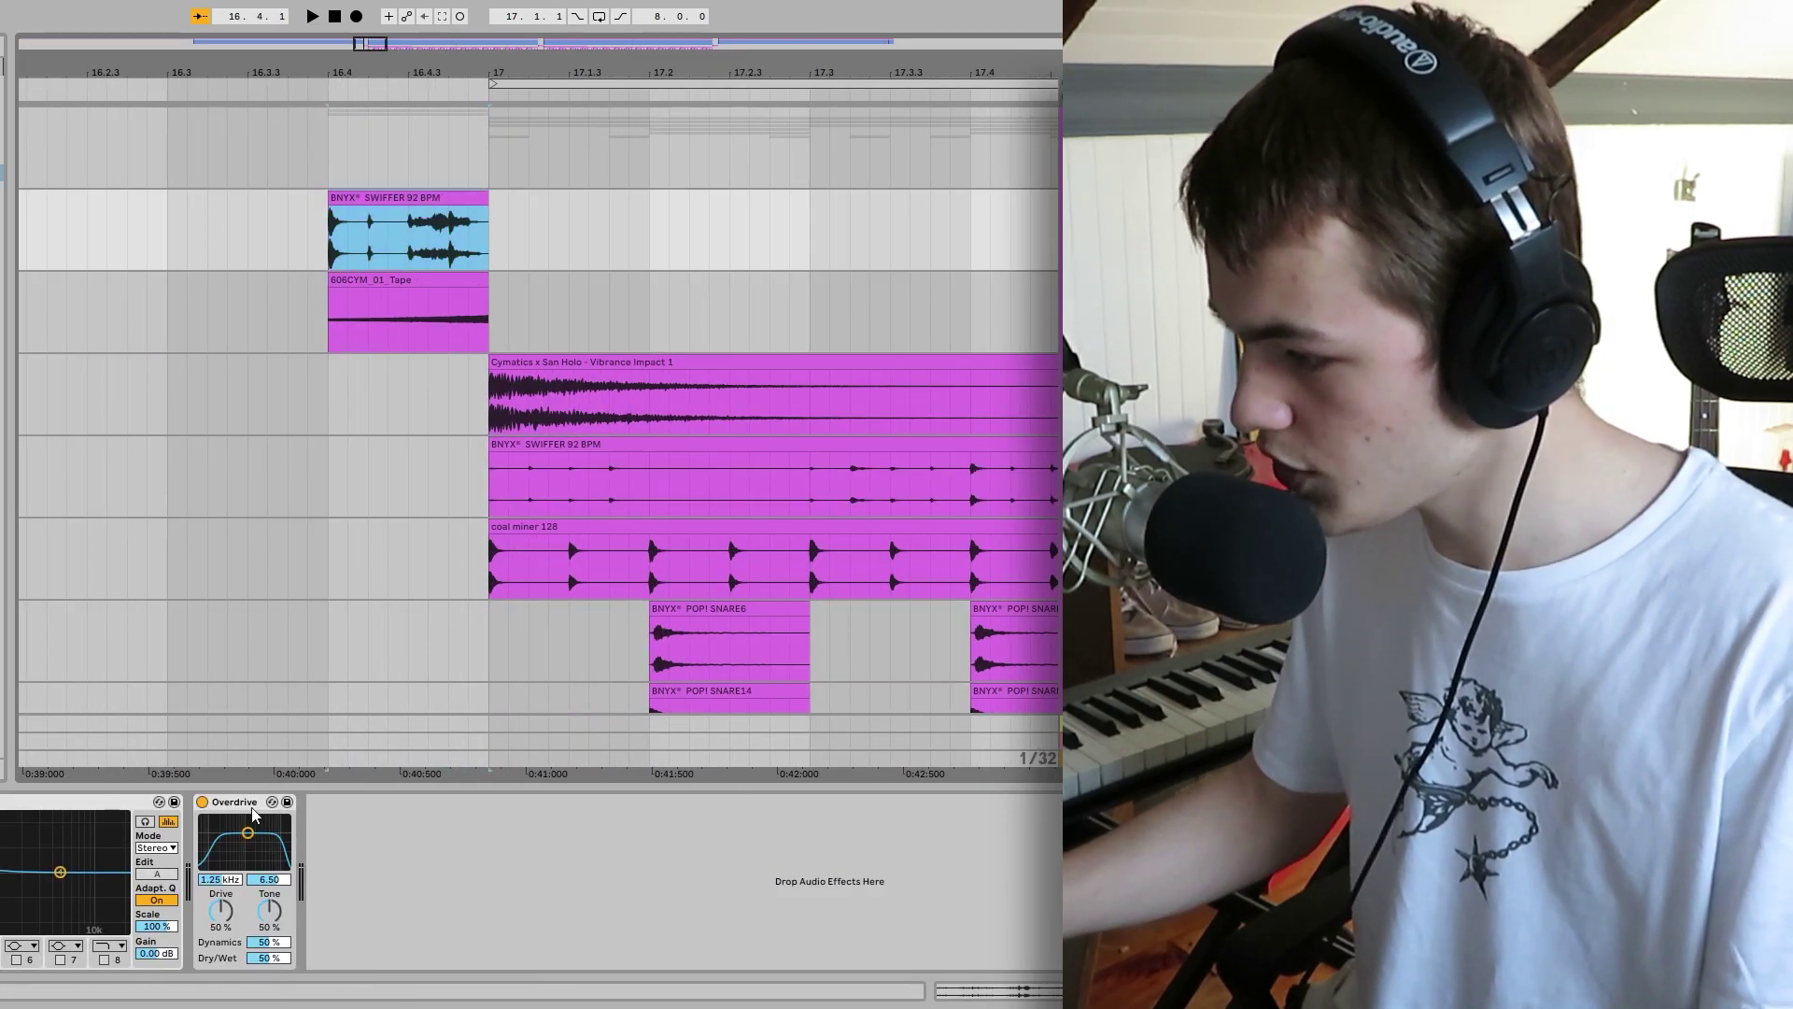
left_click(145, 803)
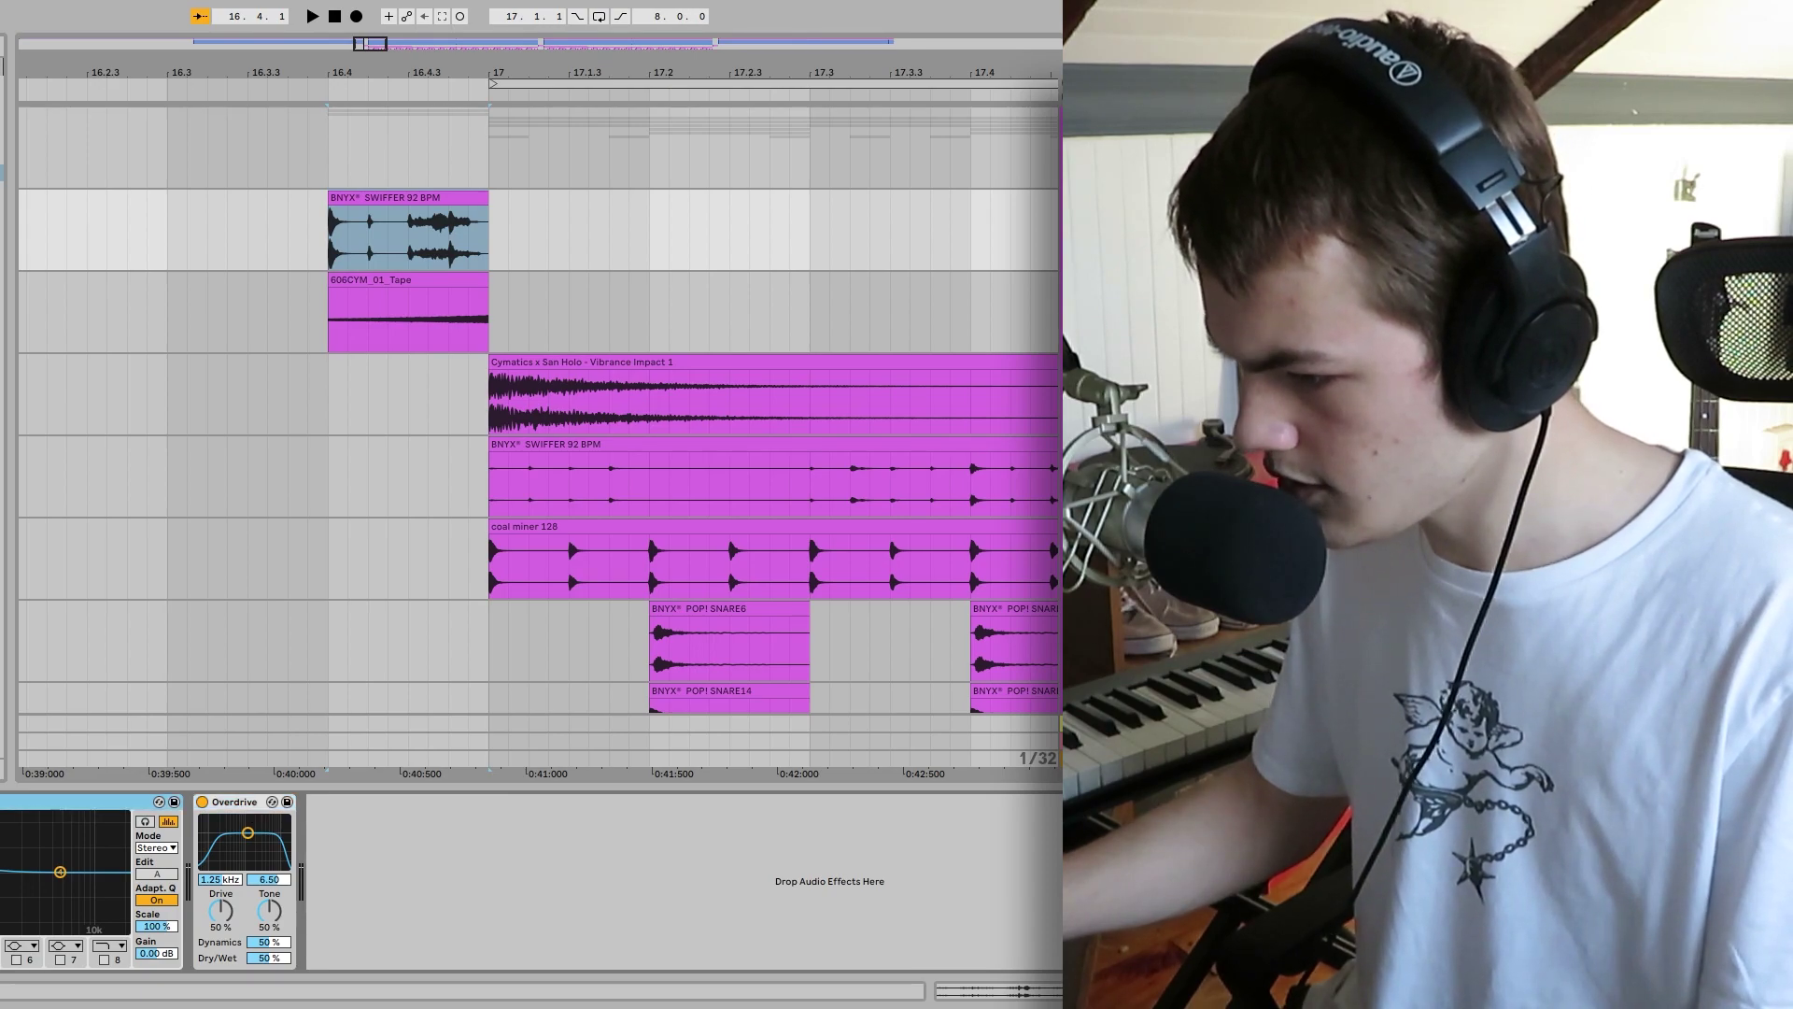
left_click_drag(332, 768, 324, 590)
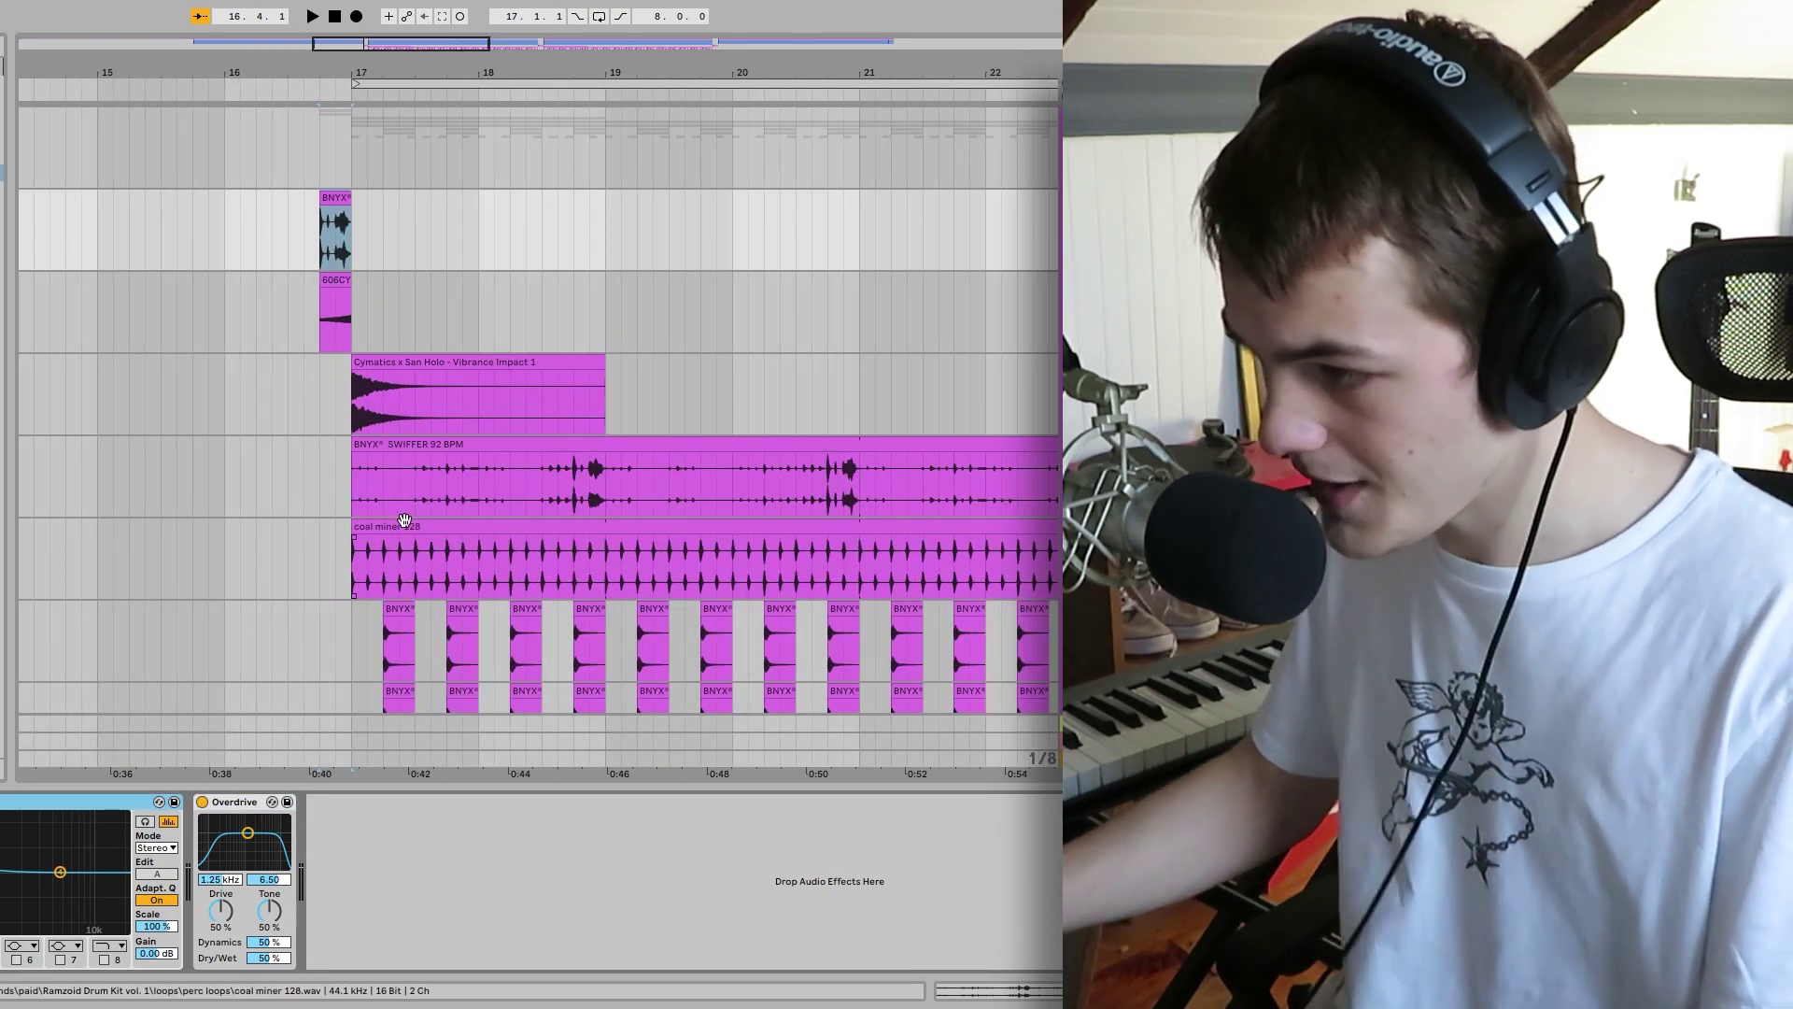
scroll(389, 493, "down", 1)
left_click(463, 479)
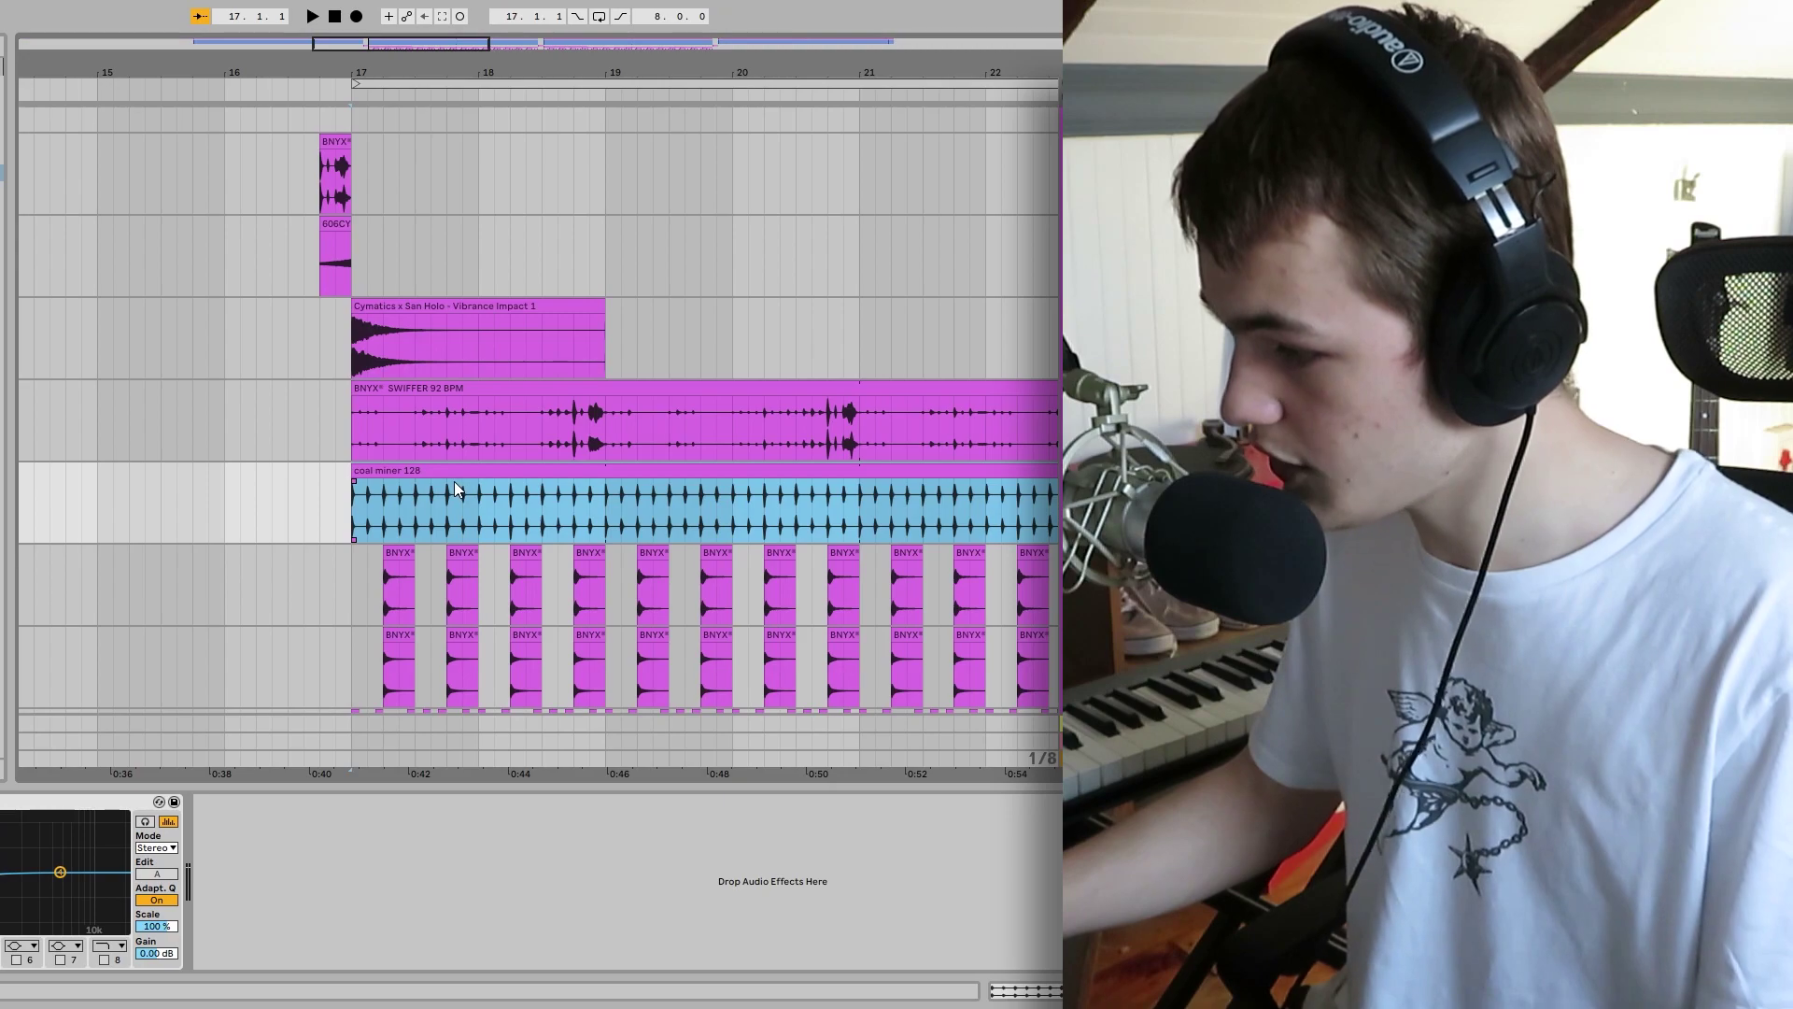
key("z")
key("x")
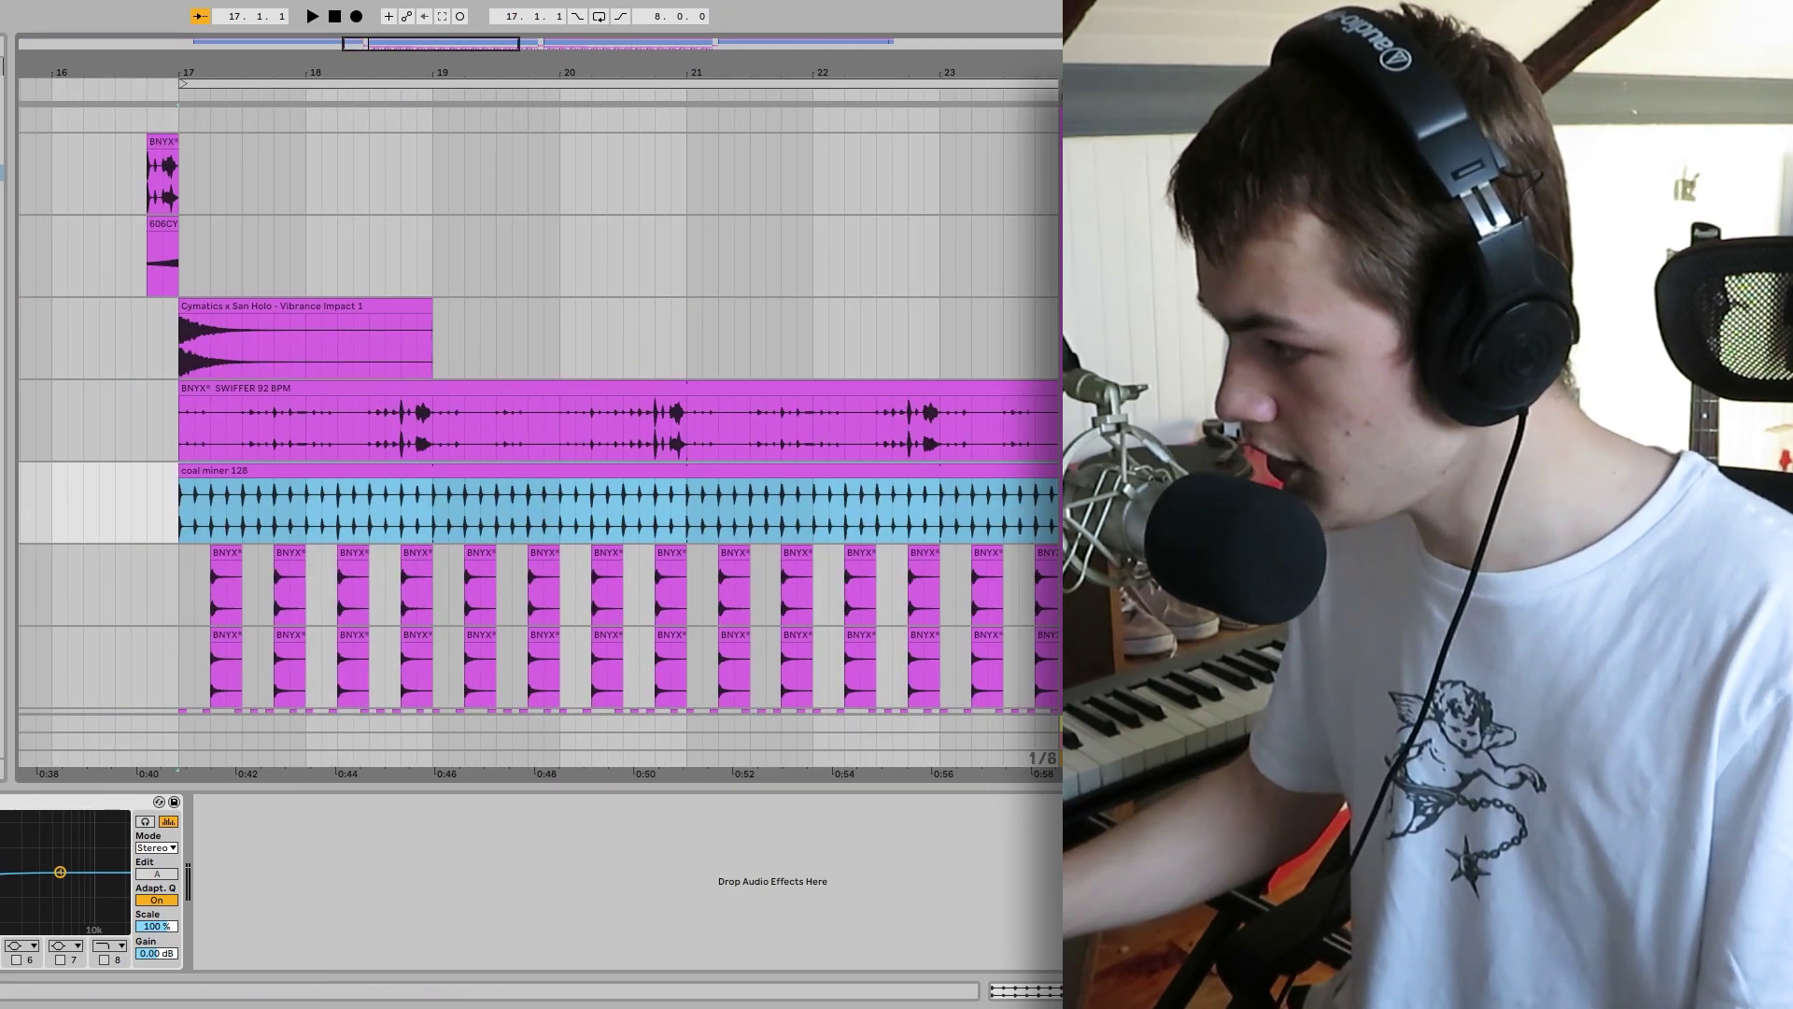
left_click(360, 522)
left_click(370, 467)
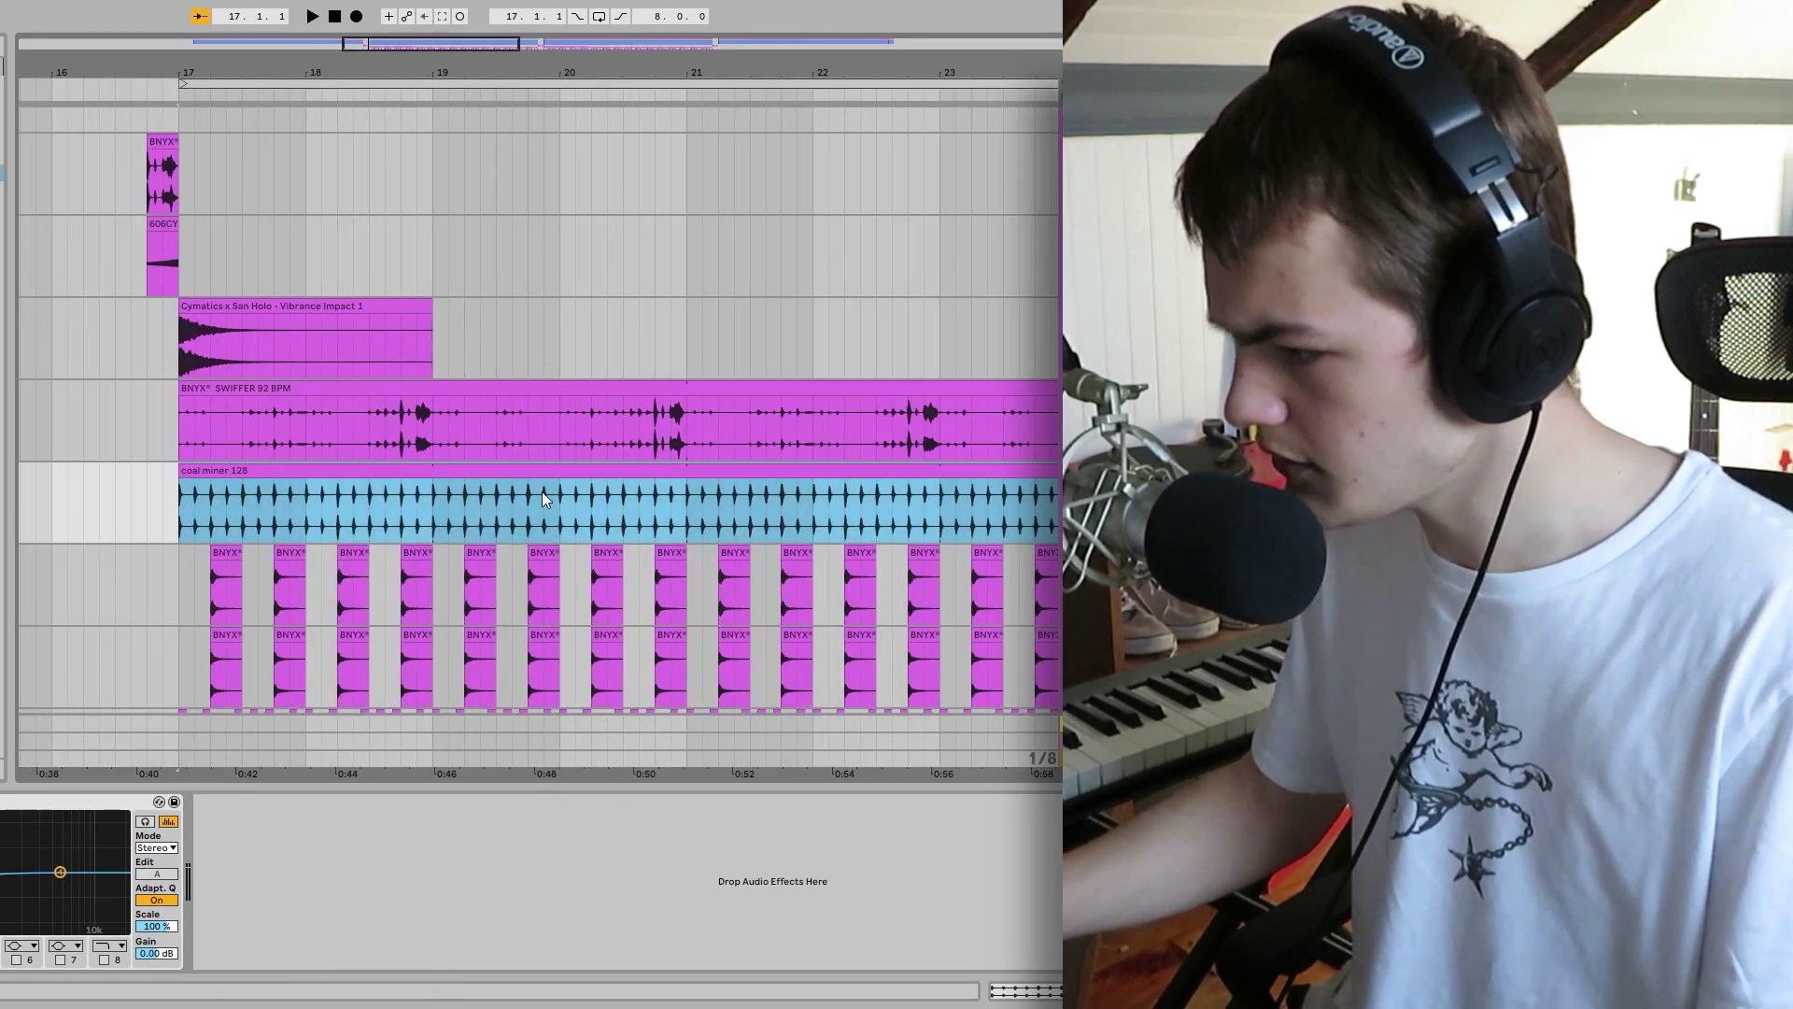
key("space")
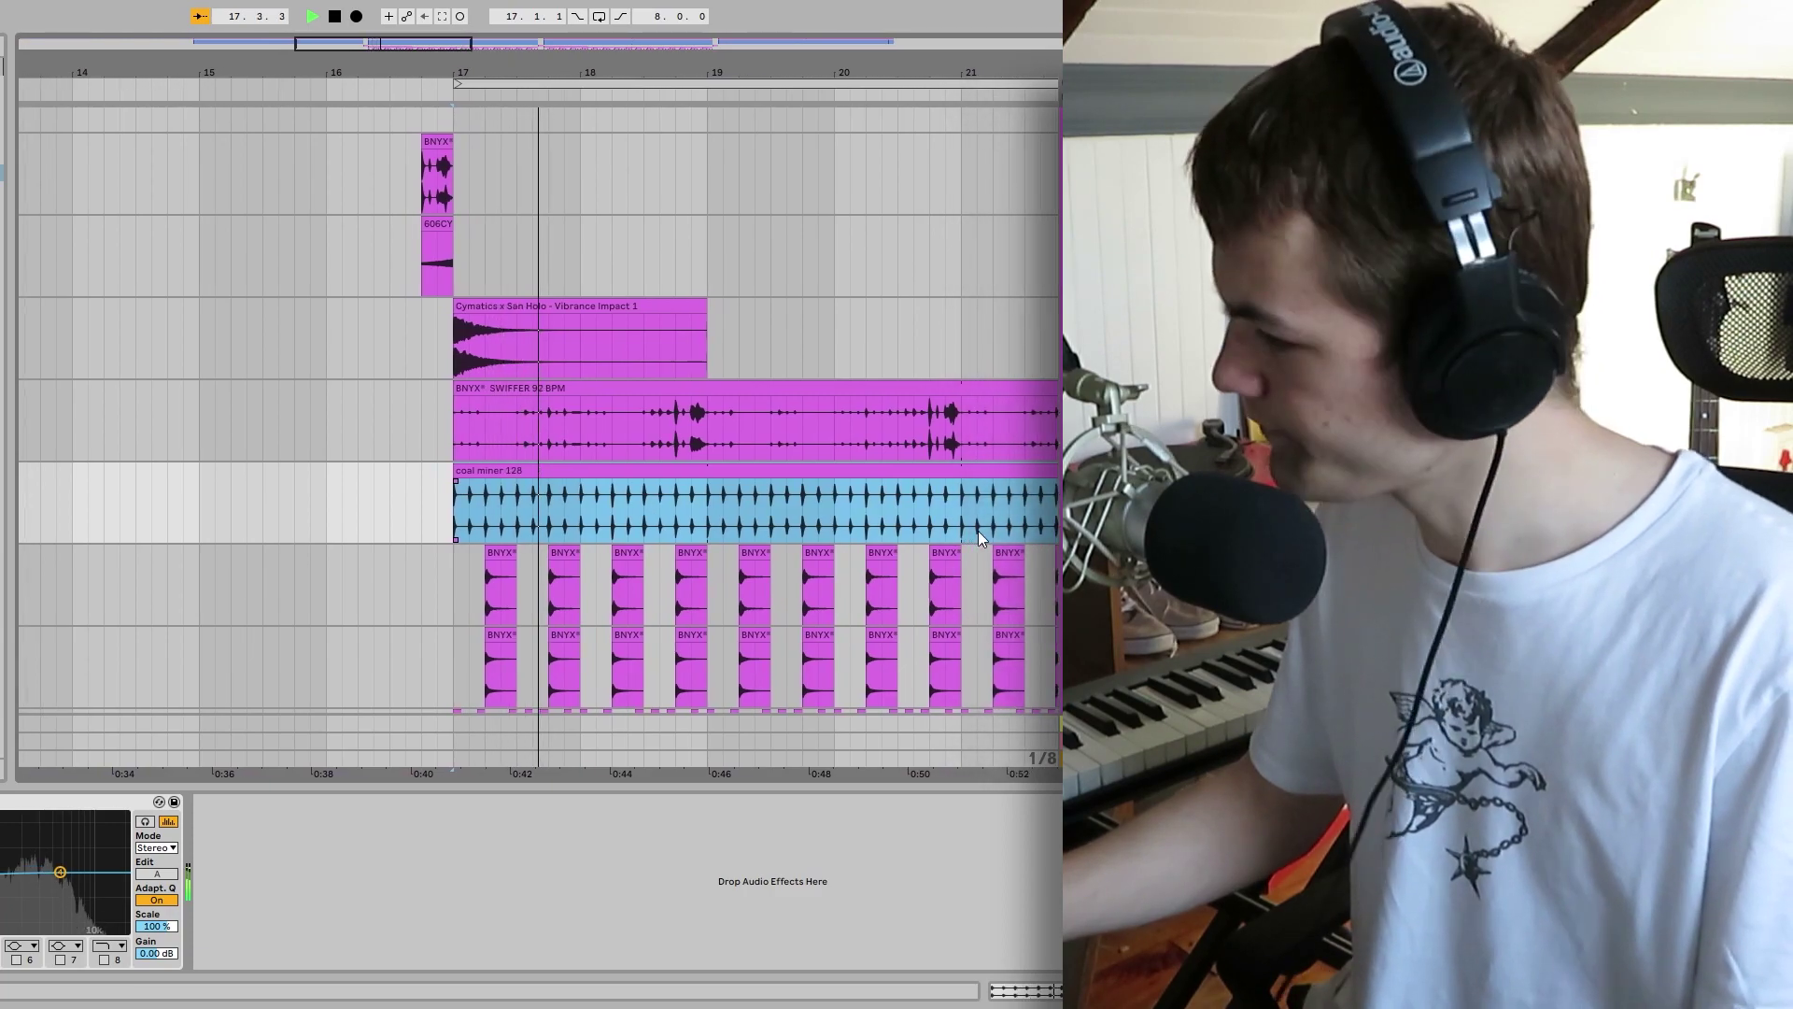
key("space")
scroll(427, 482, "down", 2)
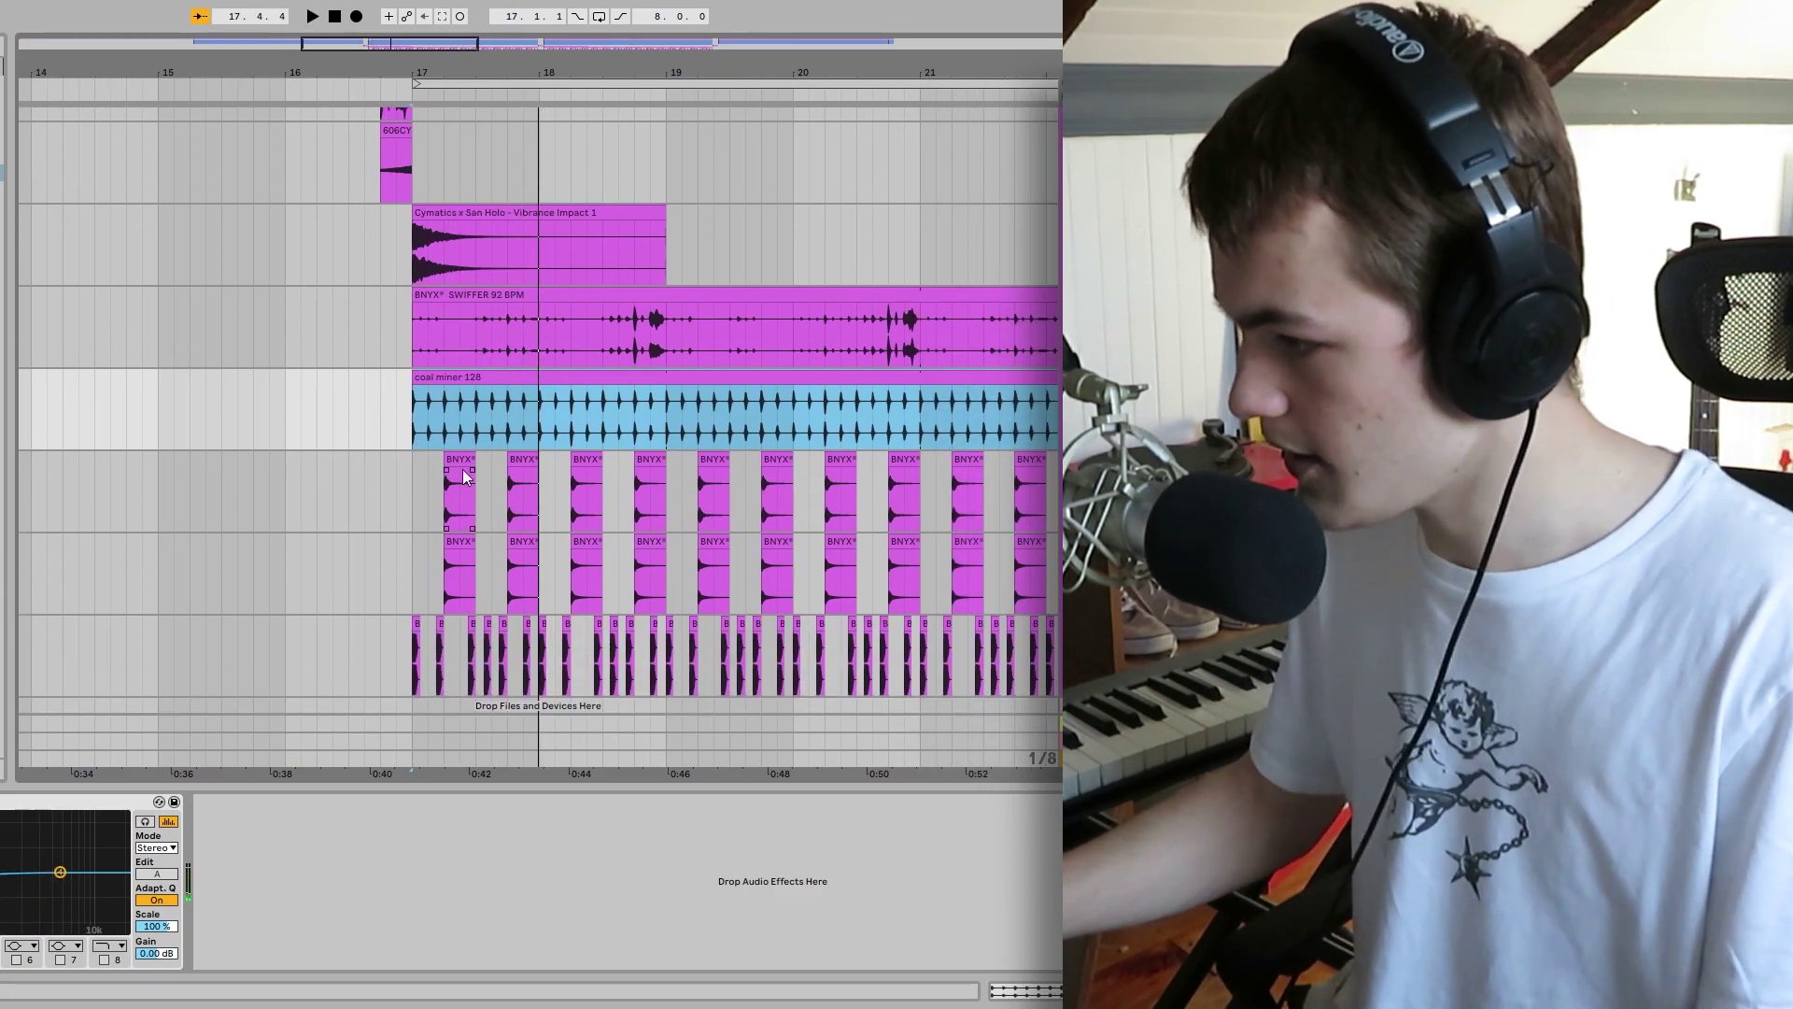
left_click(463, 472)
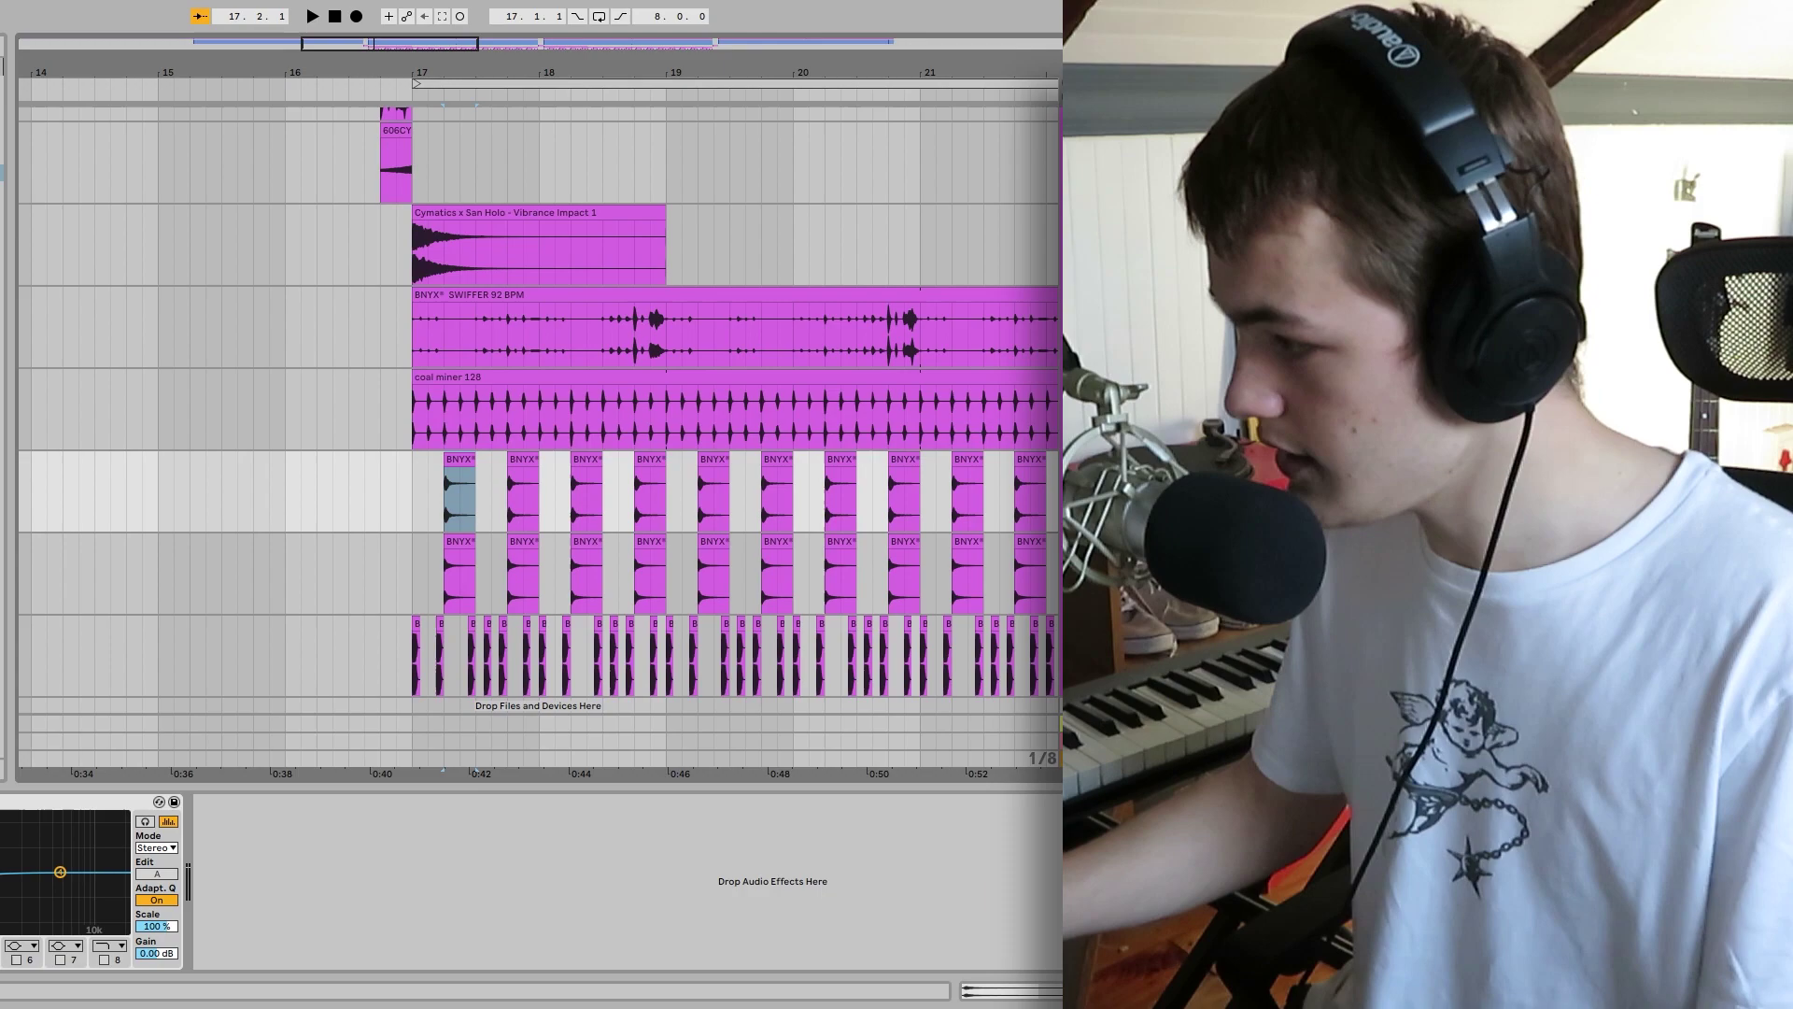
scroll(521, 489, "left", 3)
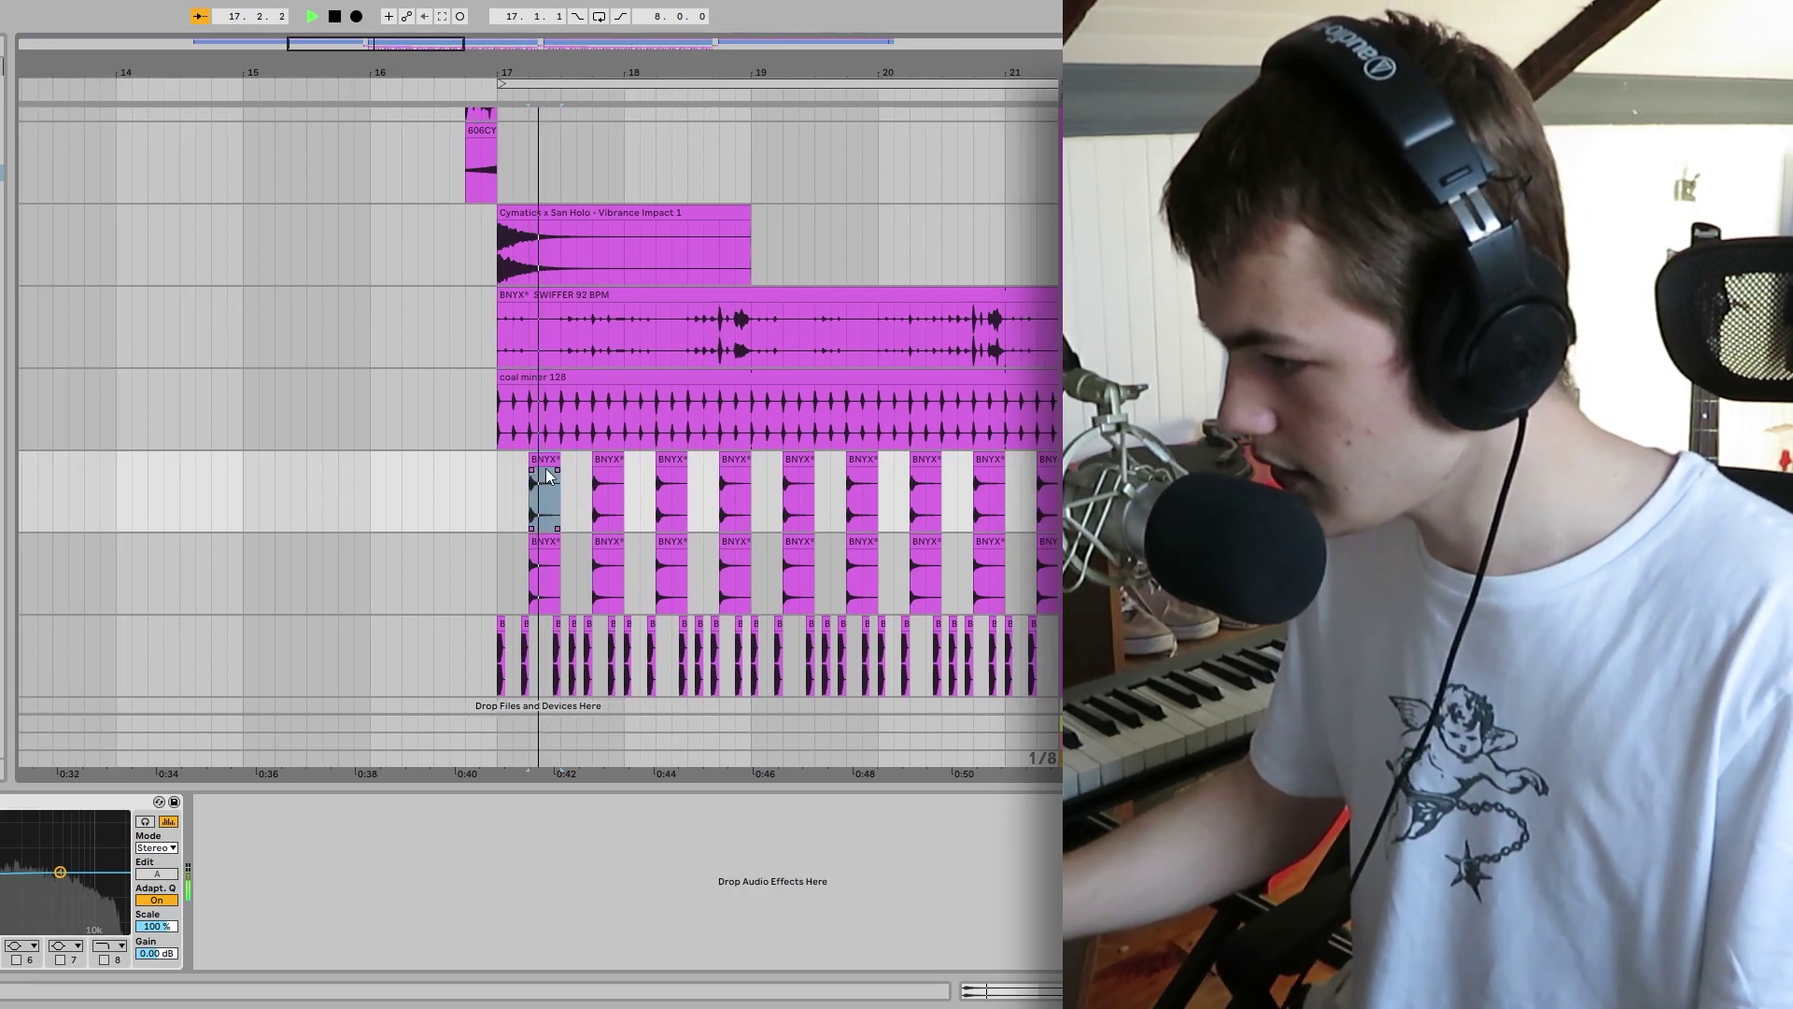
left_click(577, 487)
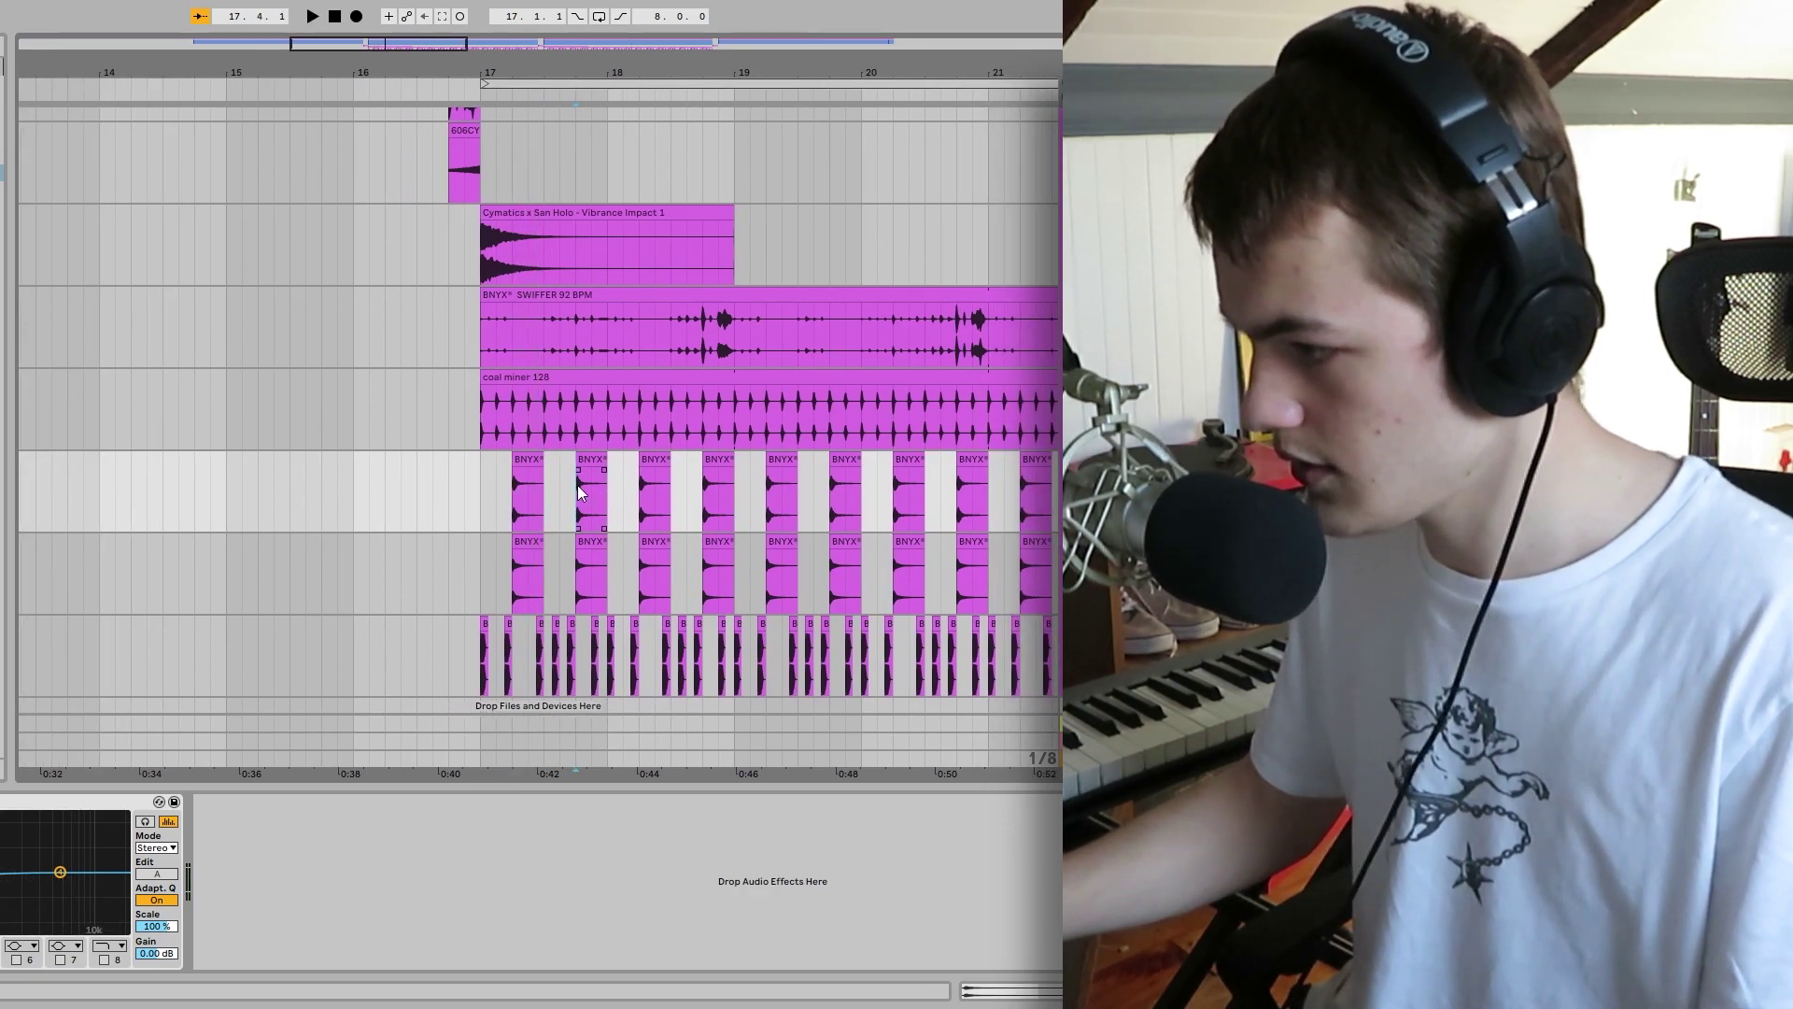
key("space")
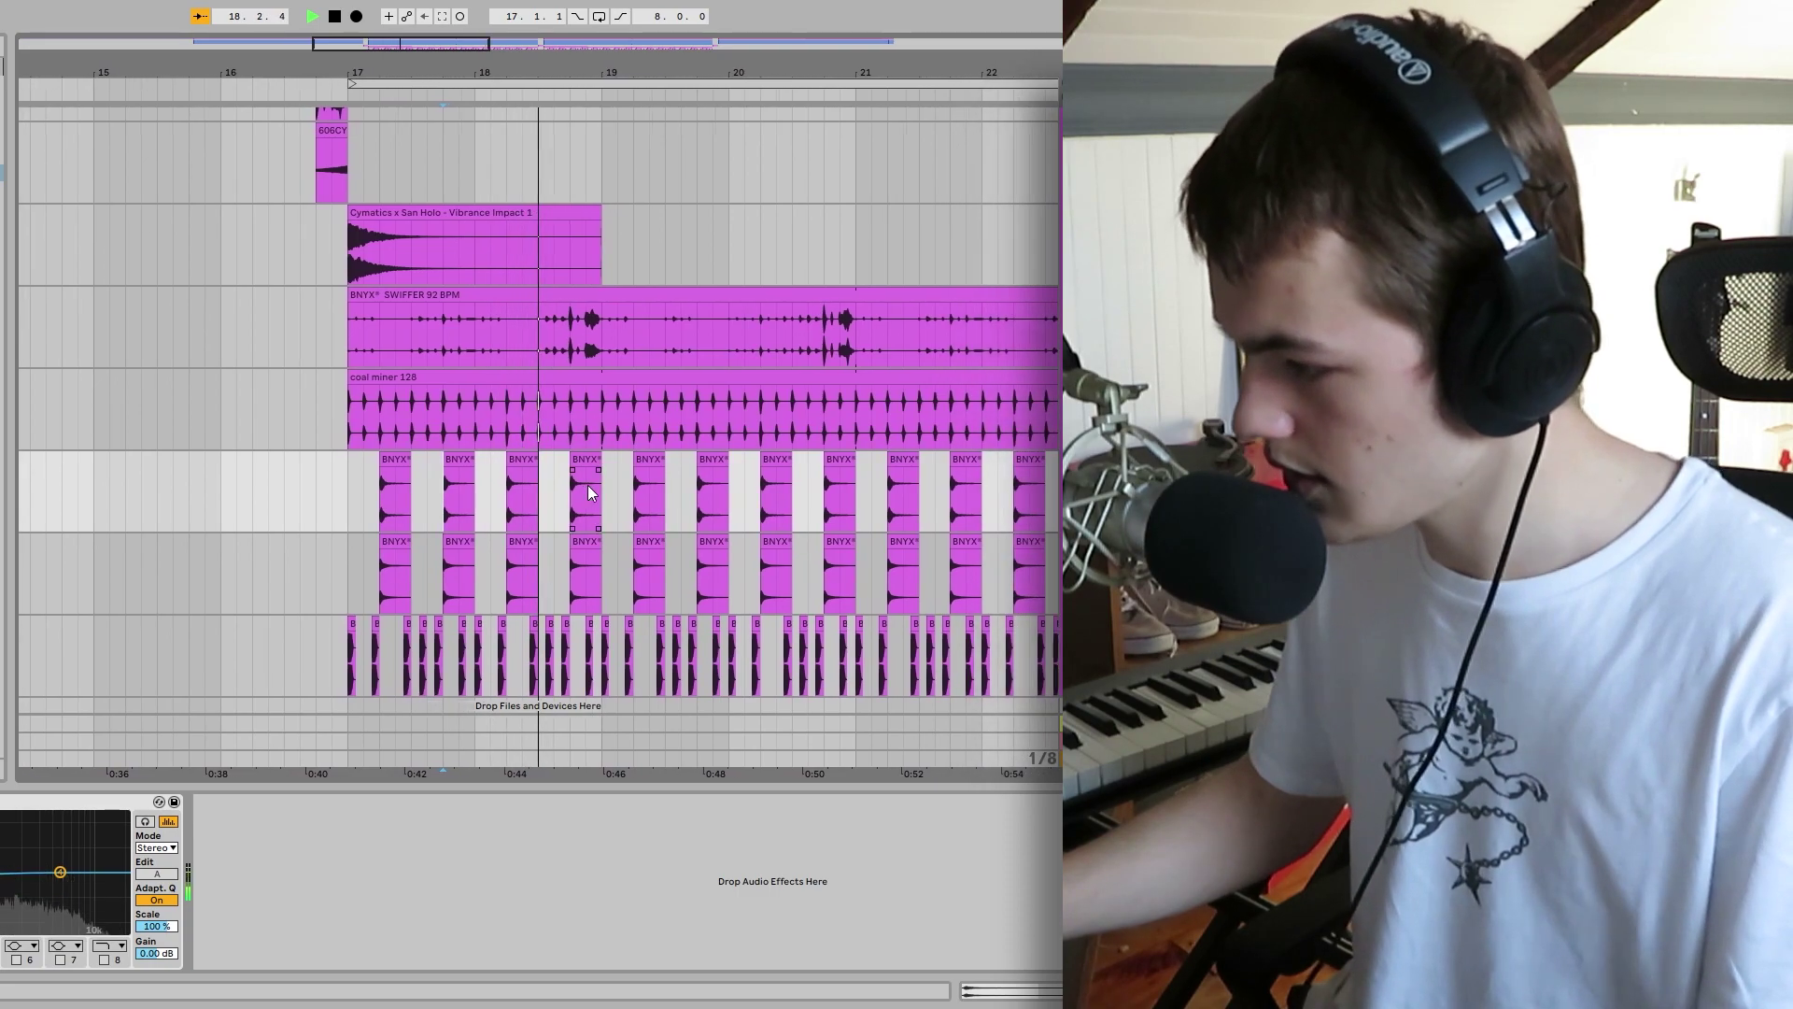
key("space")
scroll(572, 545, "down", 1)
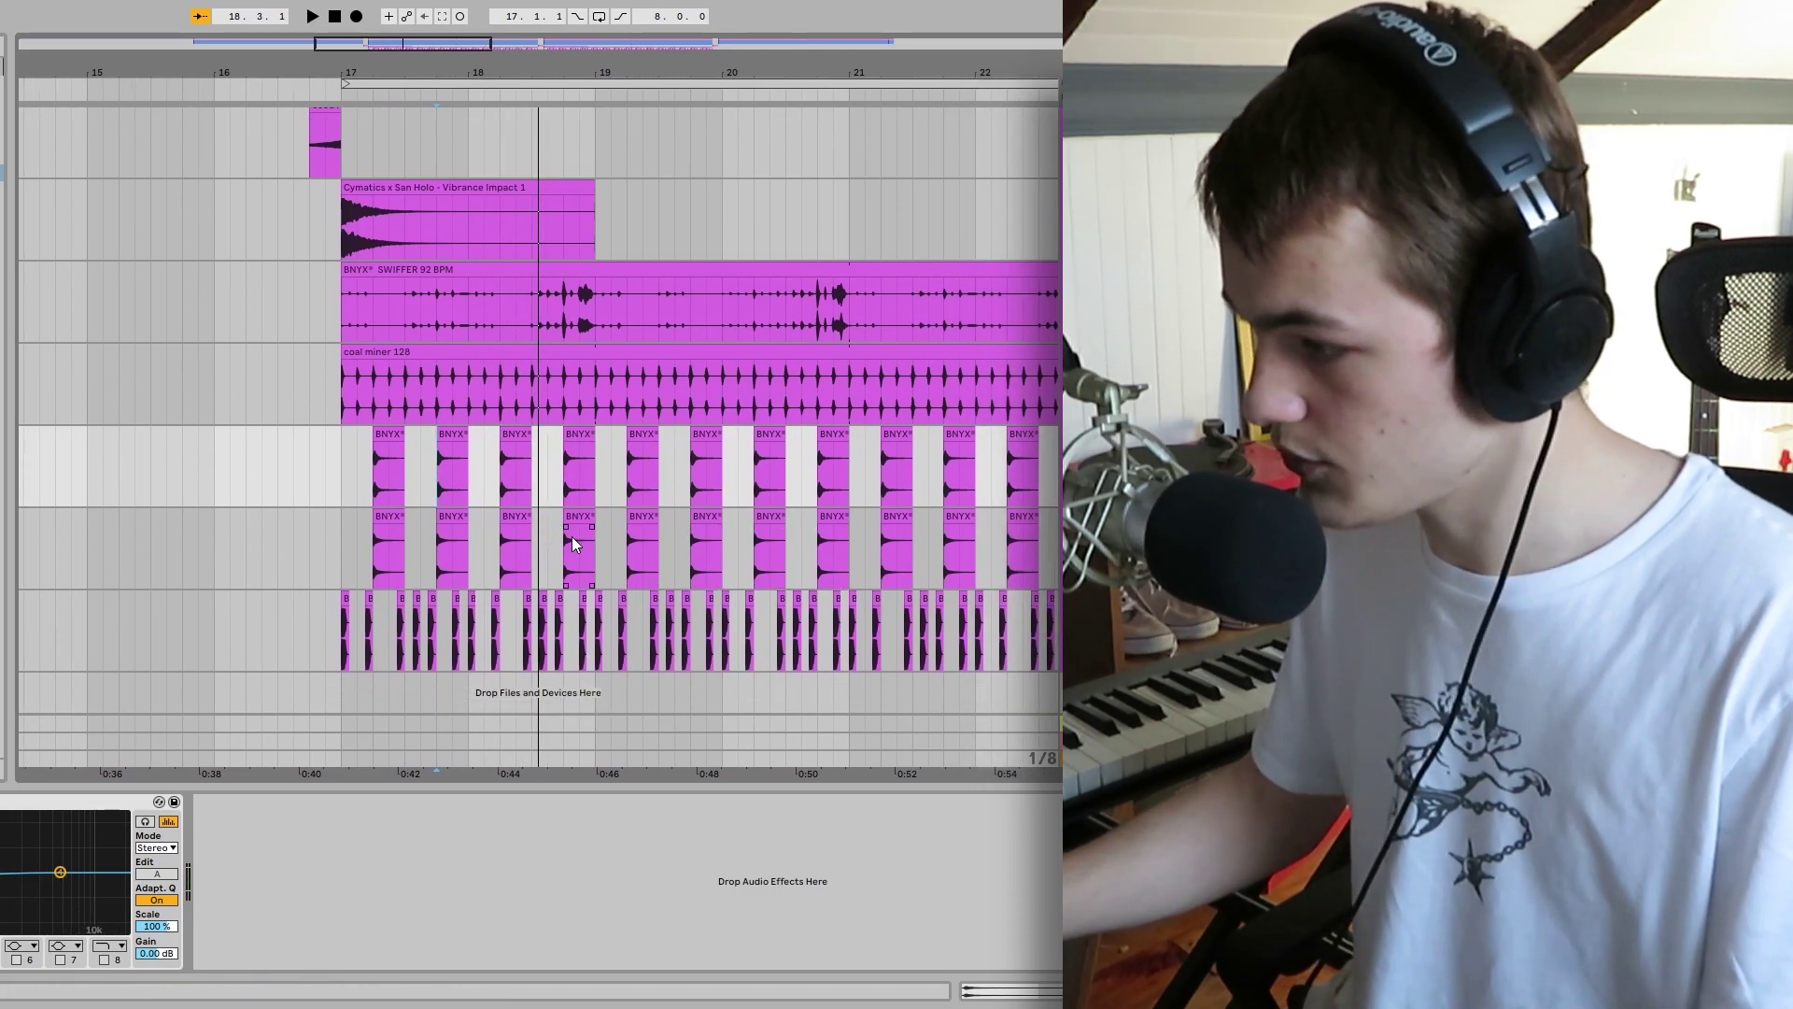
scroll(345, 546, "up", 5)
Play the drop from bar 17 on the snare track, then stop
left_click(346, 545)
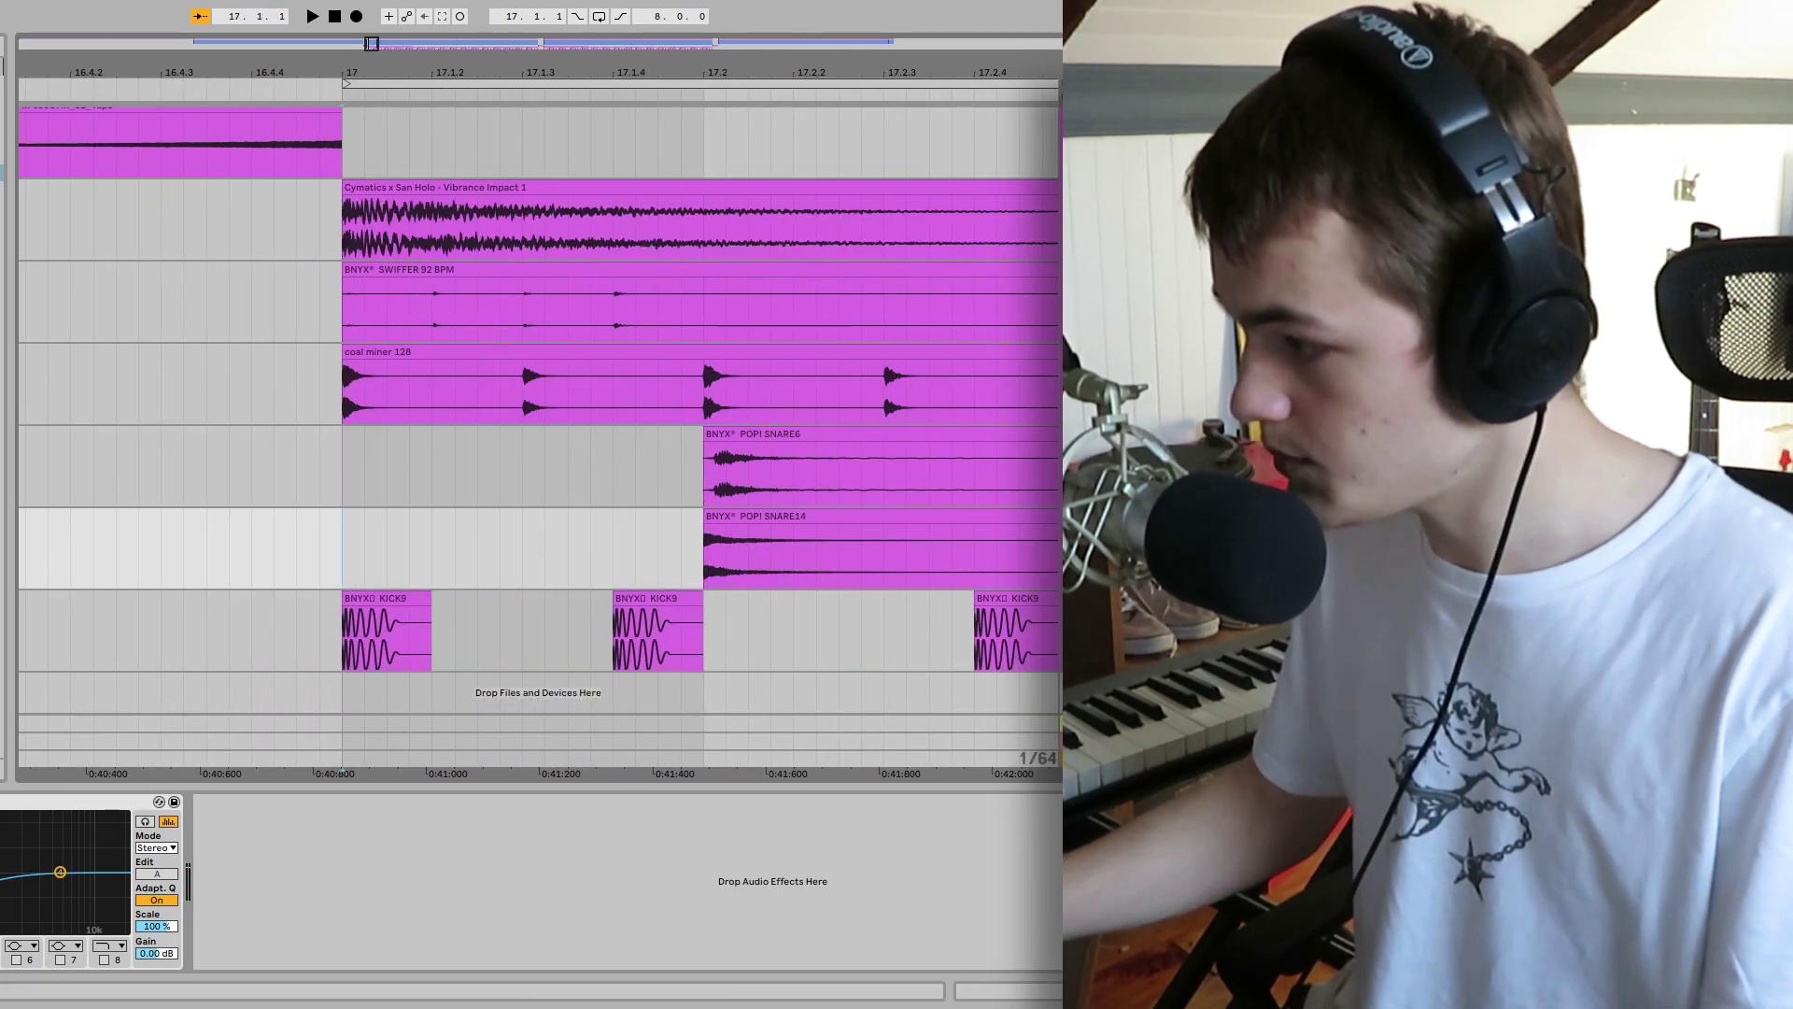
key("space")
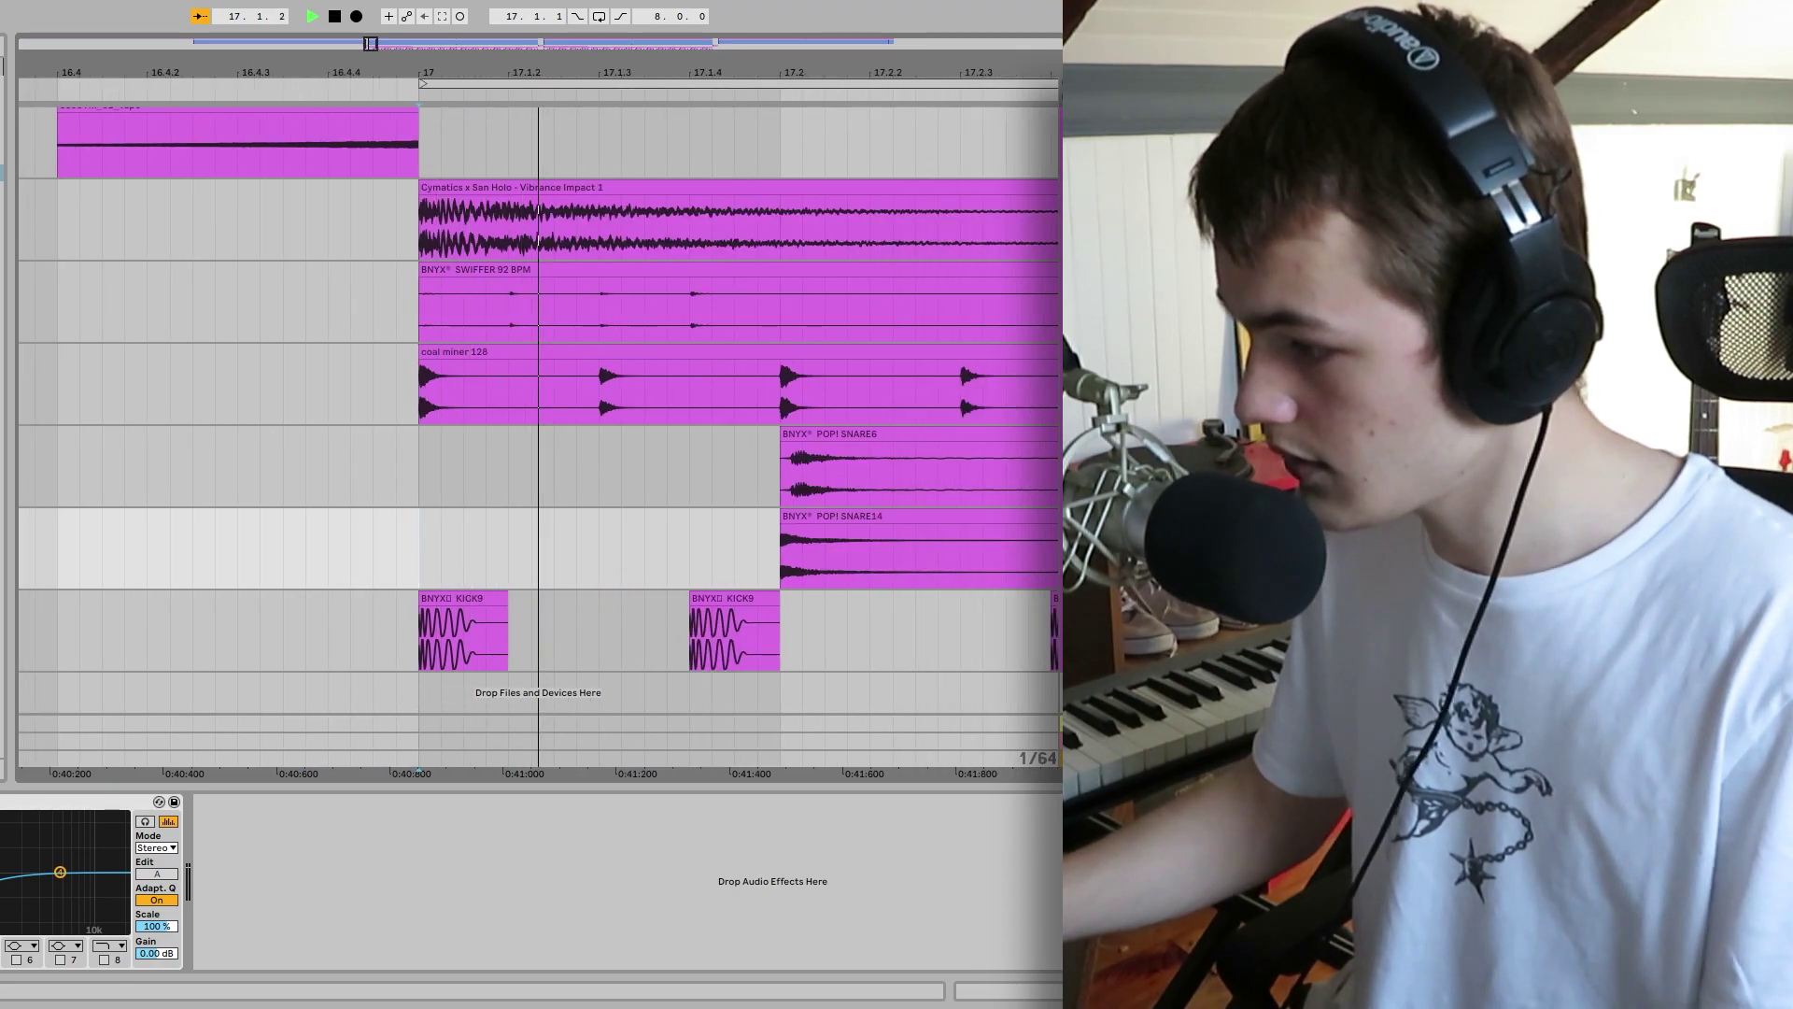
scroll(603, 466, "down", 5)
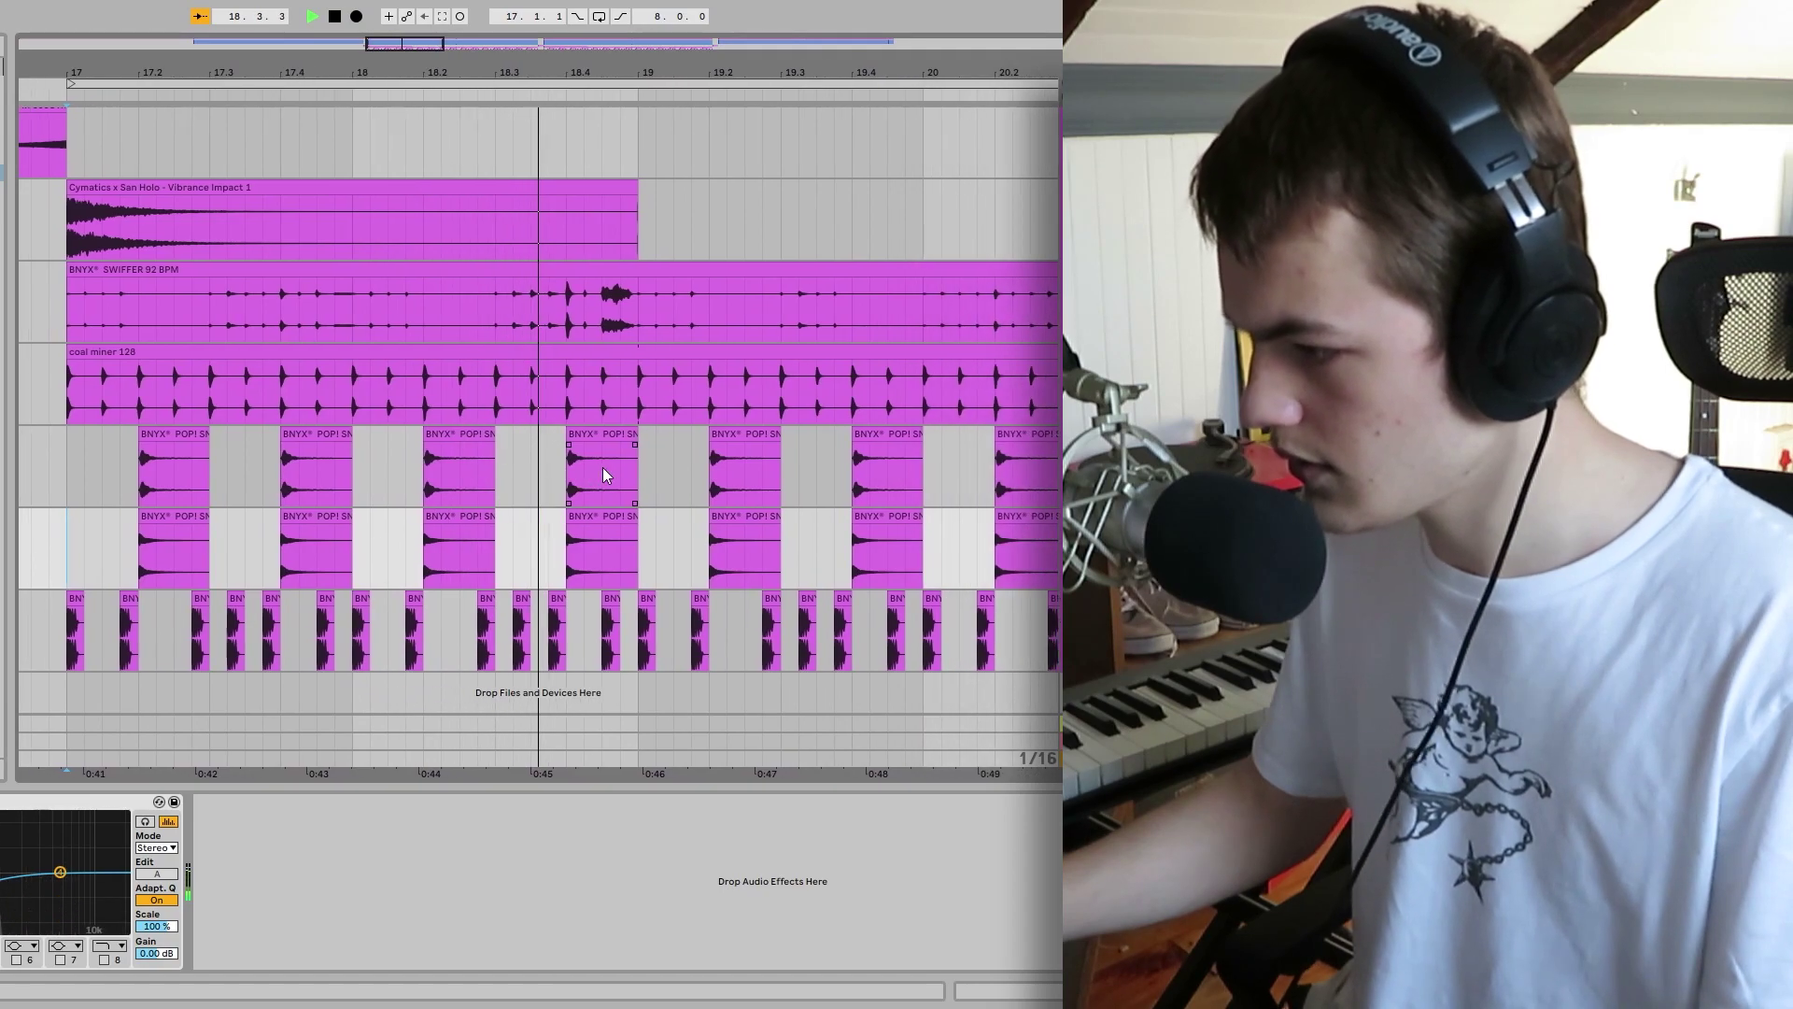
key("space")
scroll(603, 462, "down", 5)
scroll(607, 450, "up", 5)
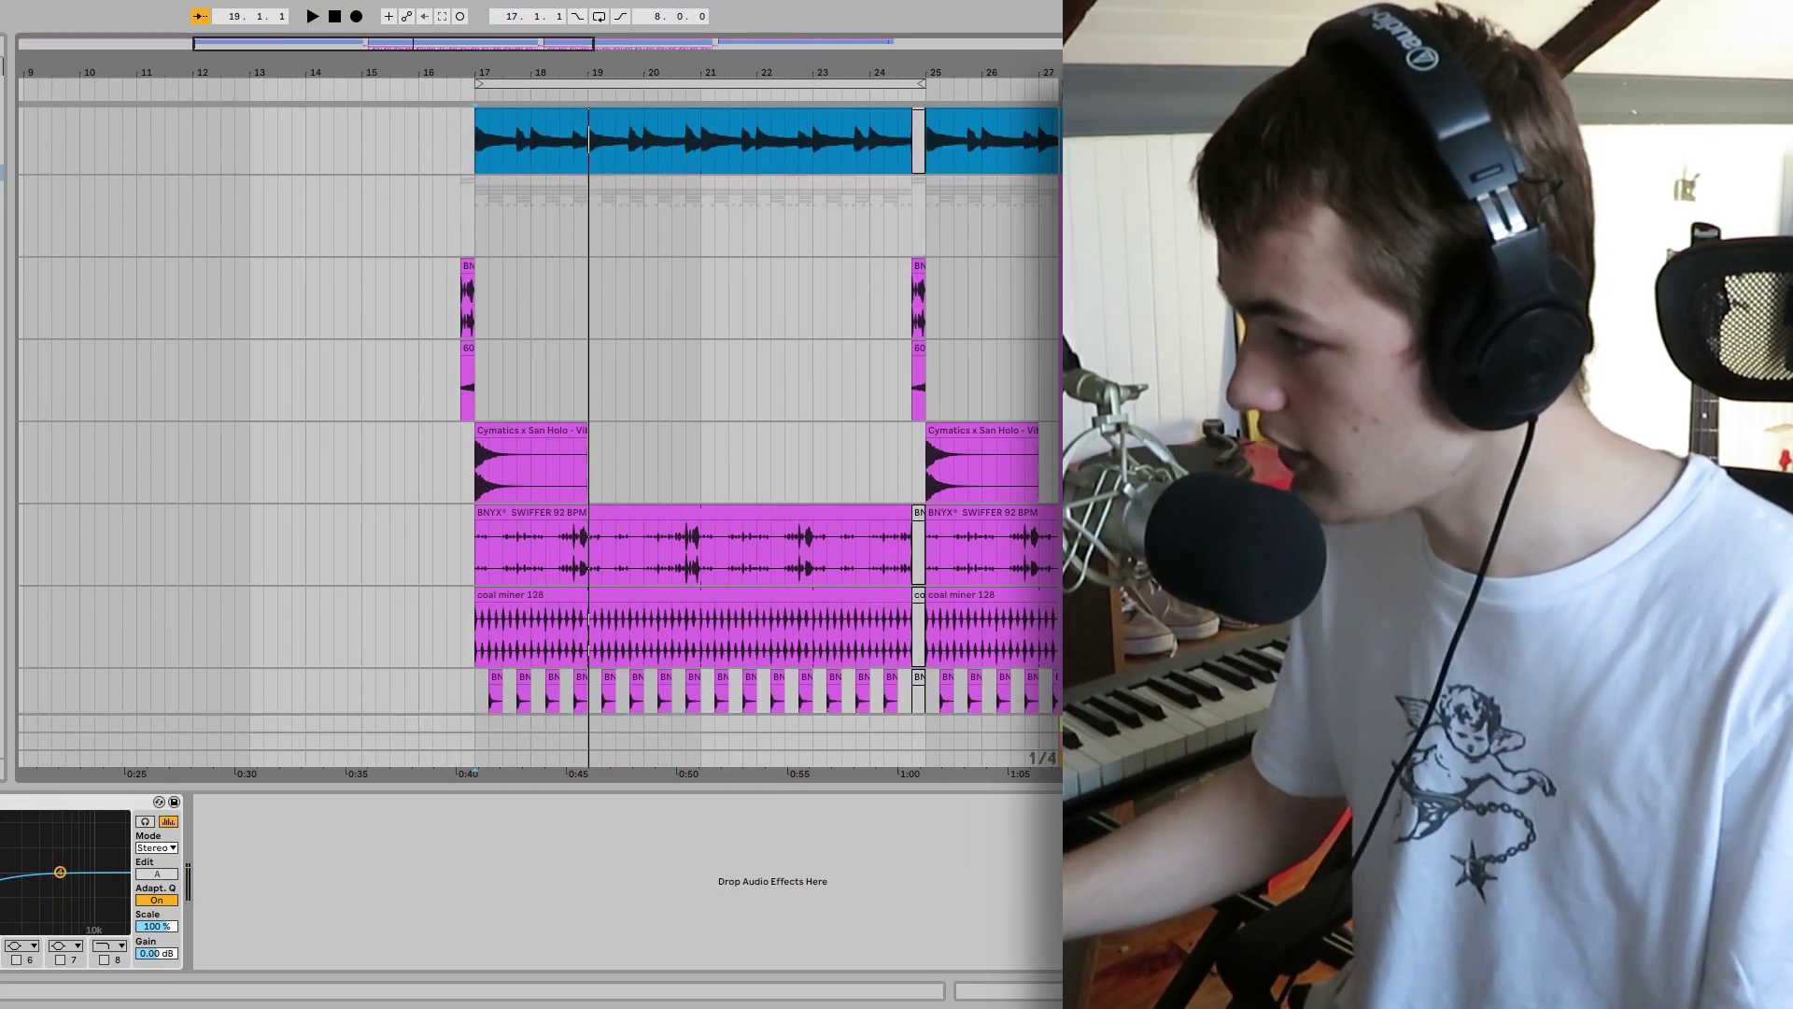
Select the cymbal track's Overdrive chain and replay from bar 17, scrolling through all tracks
left_click(467, 260)
key("space")
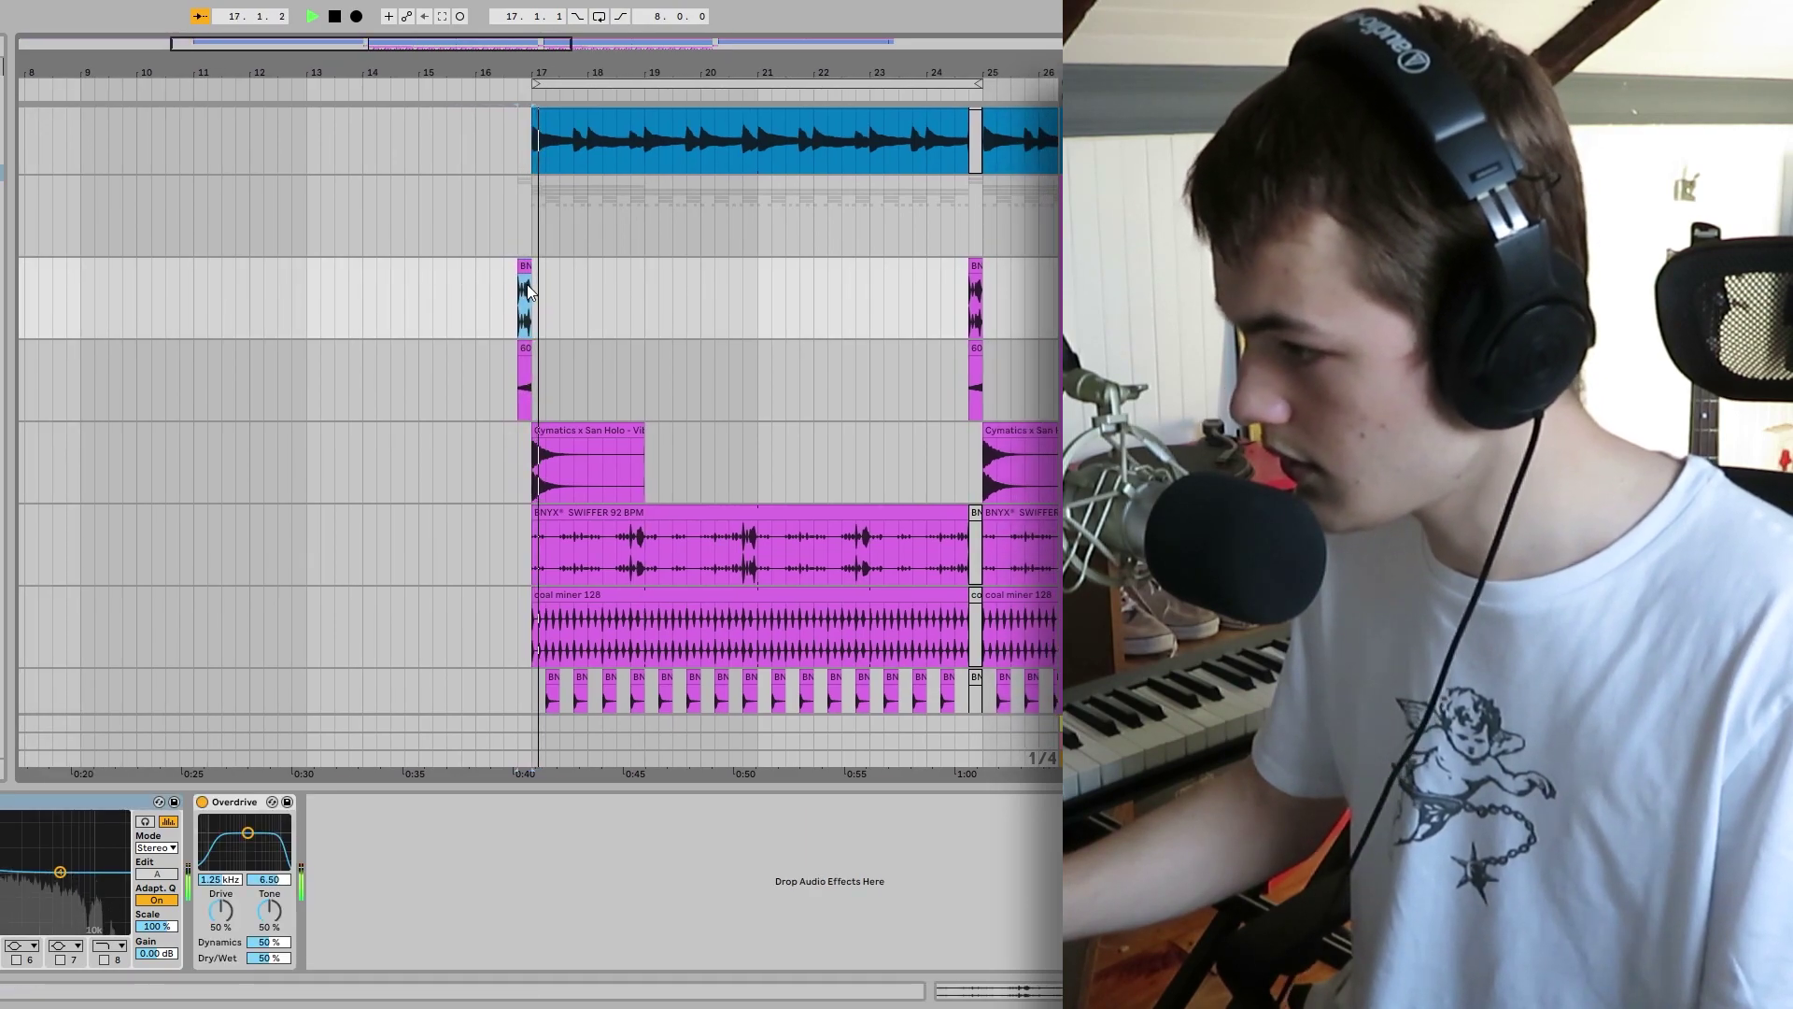
scroll(569, 310, "down", 1)
scroll(569, 310, "down", 5)
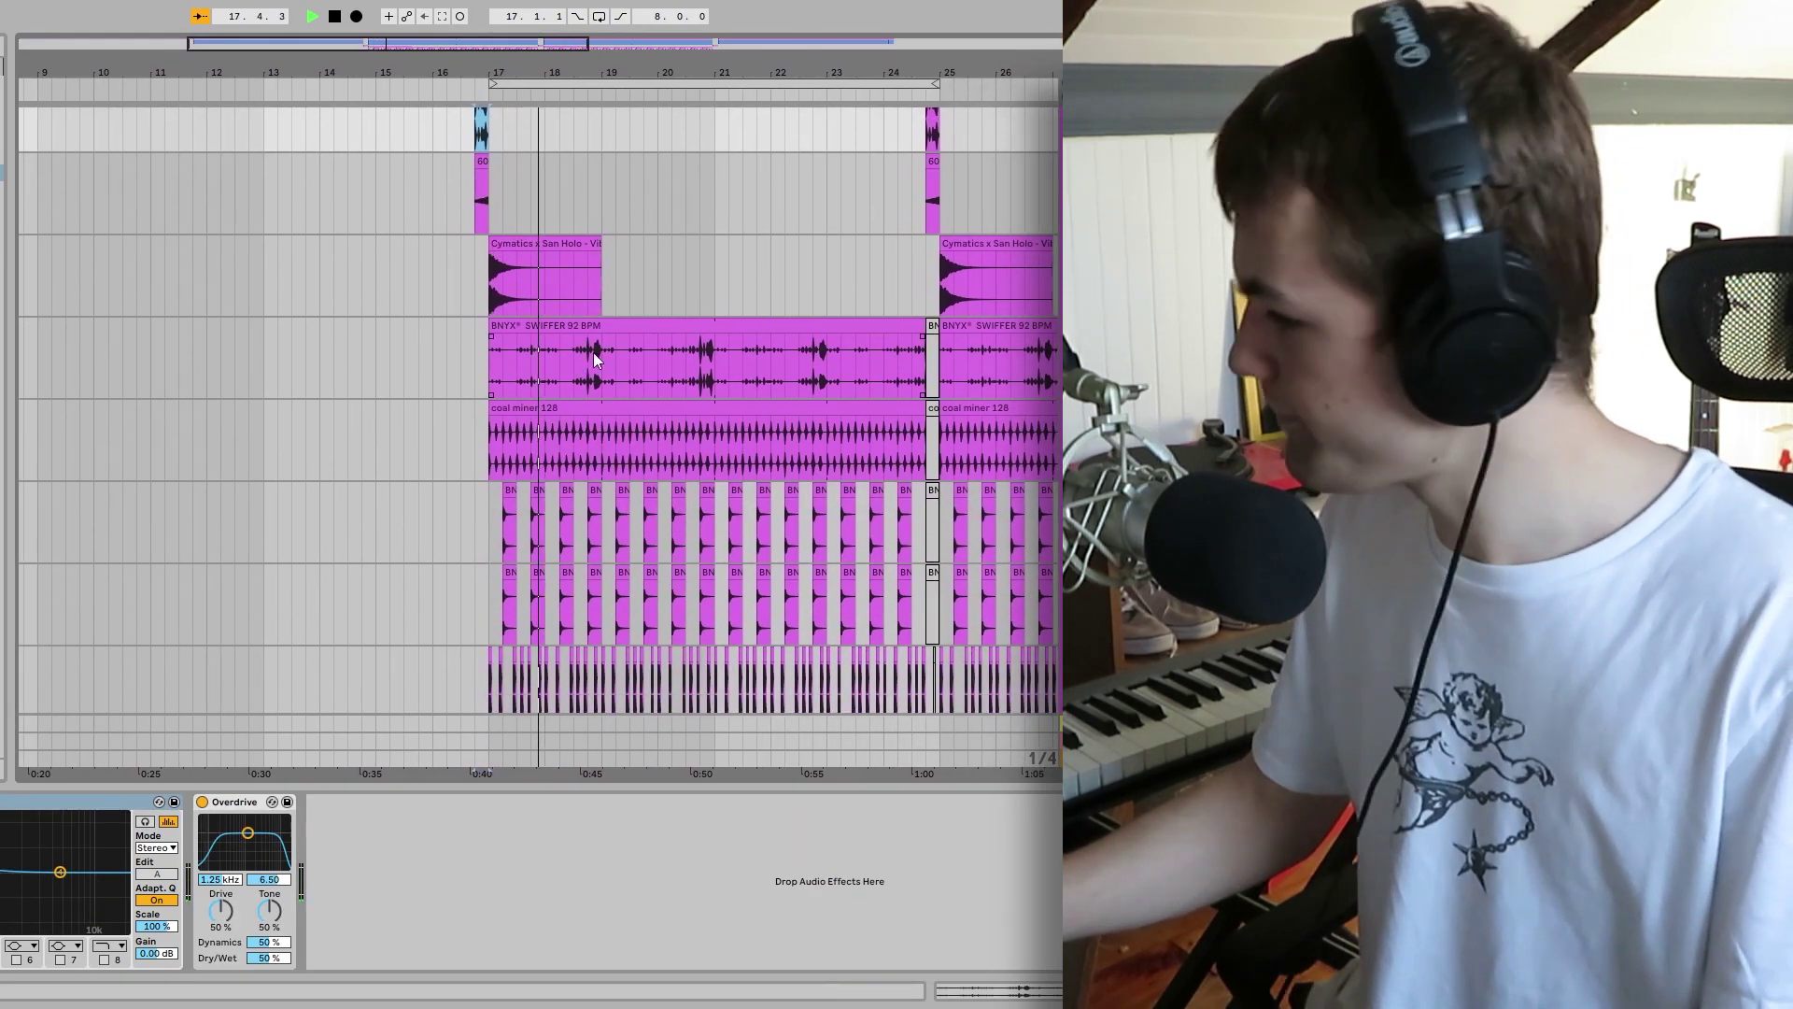
scroll(644, 410, "up", 4)
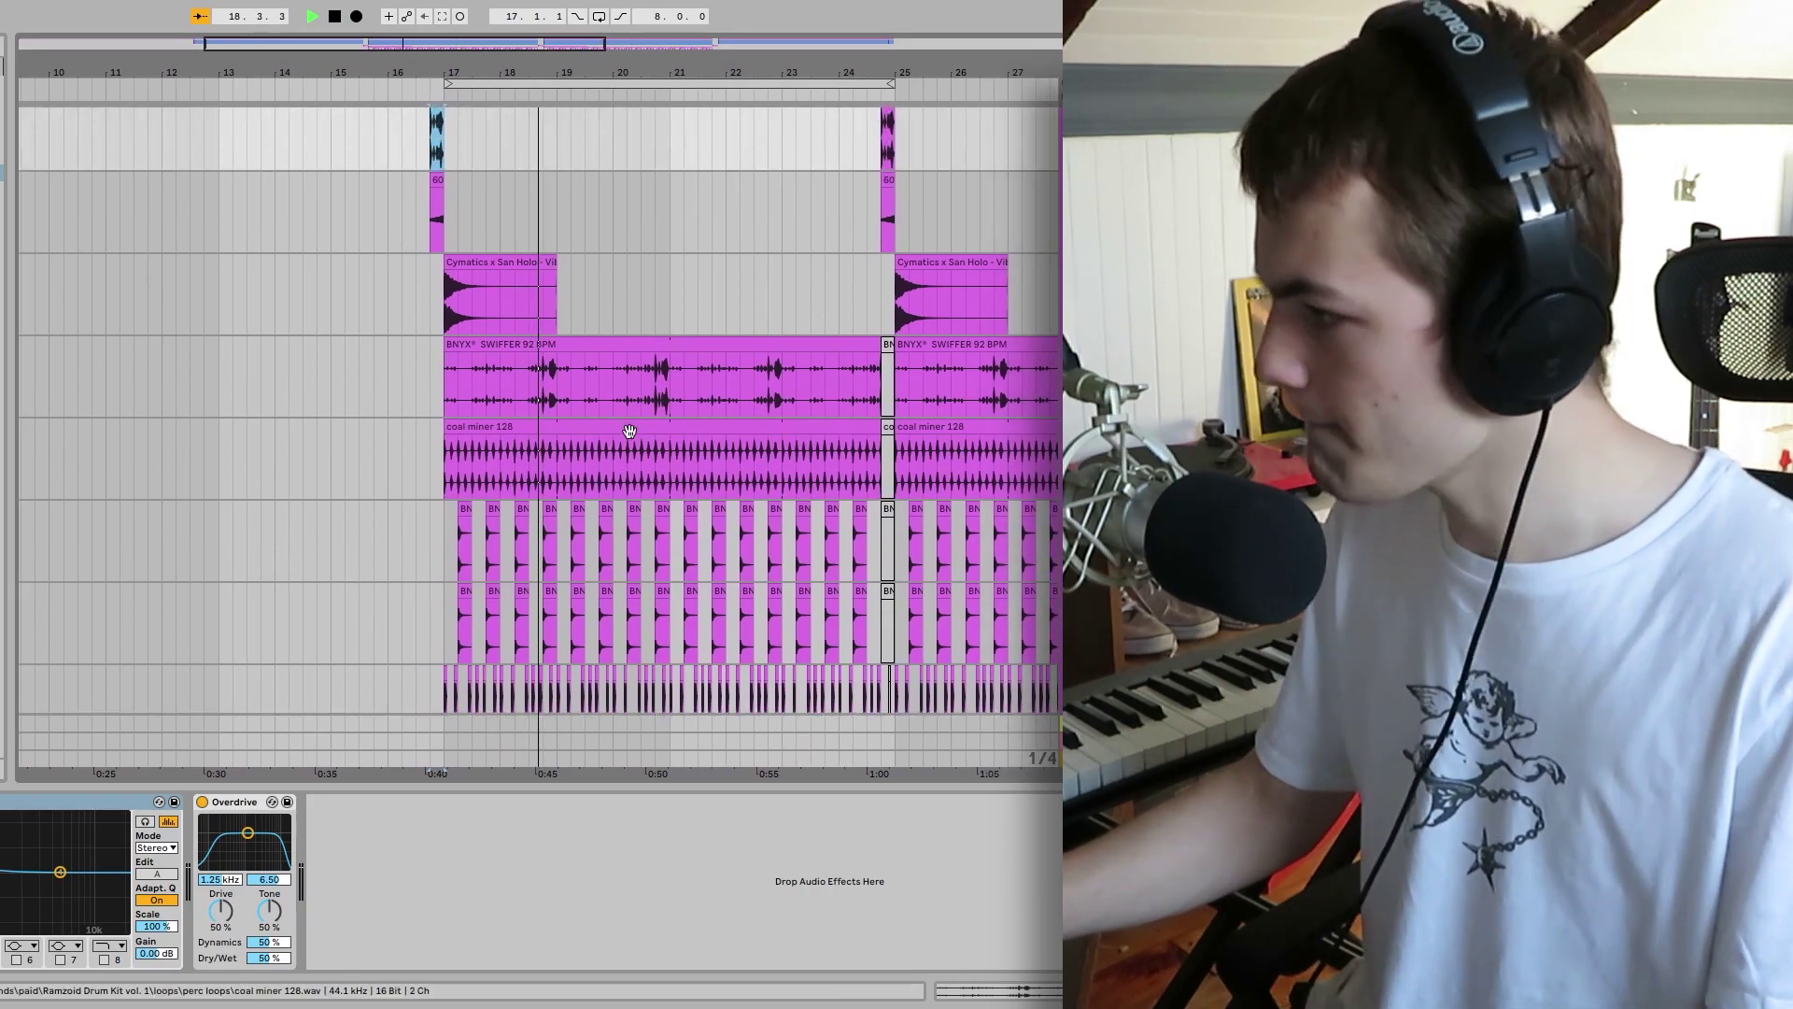
scroll(653, 428, "up", 6)
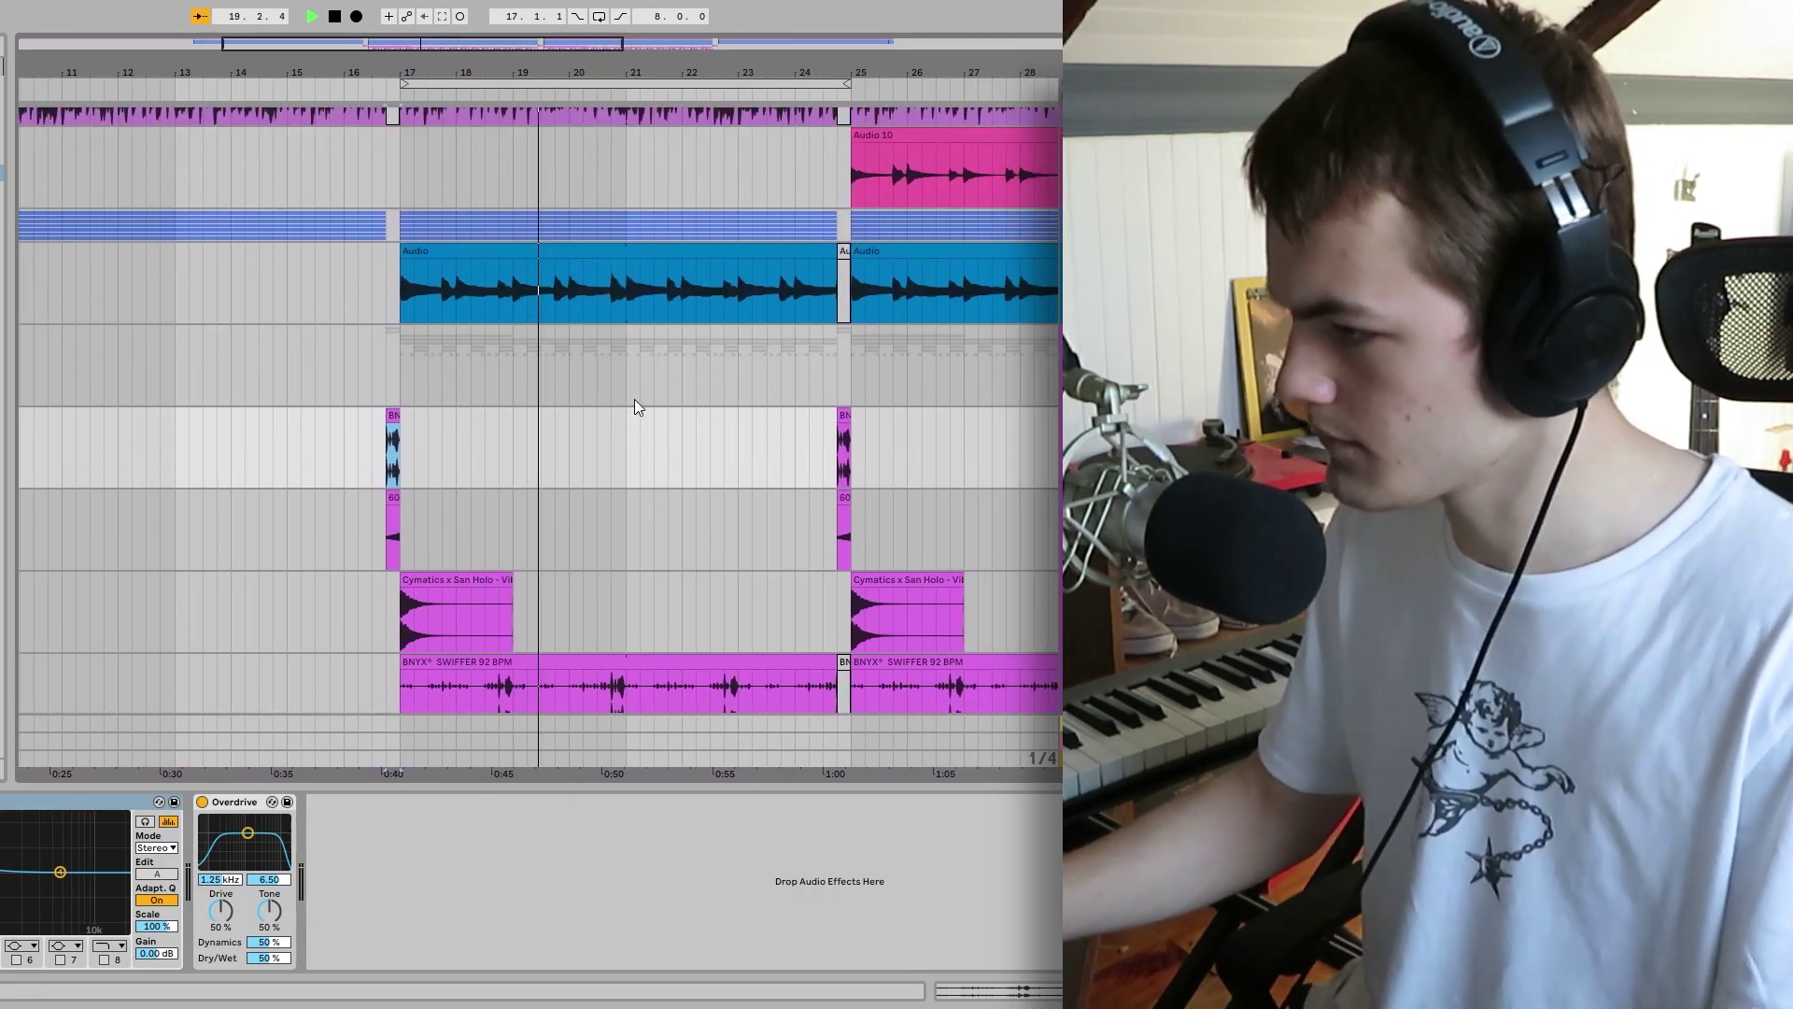
scroll(508, 334, "down", 5)
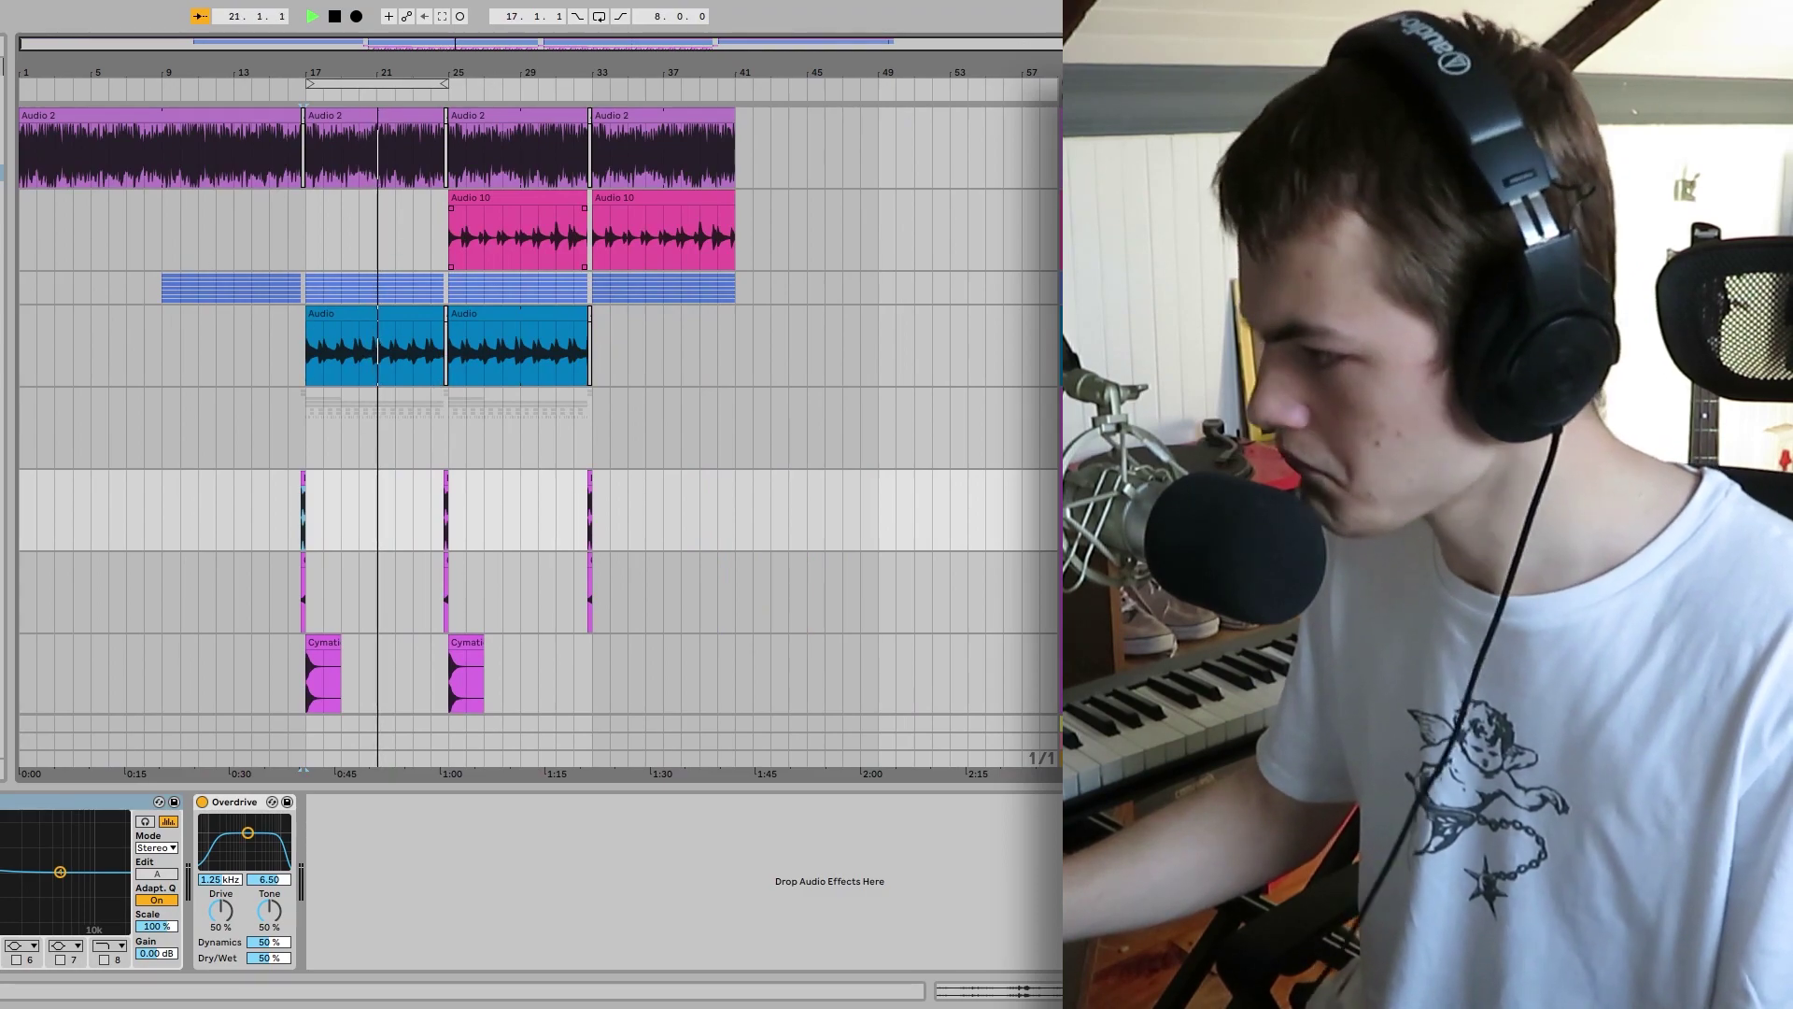
Stop at bar 21, show the Audio 10 Reverb and EQ Eight chain, and play from 1.1.1
key("space")
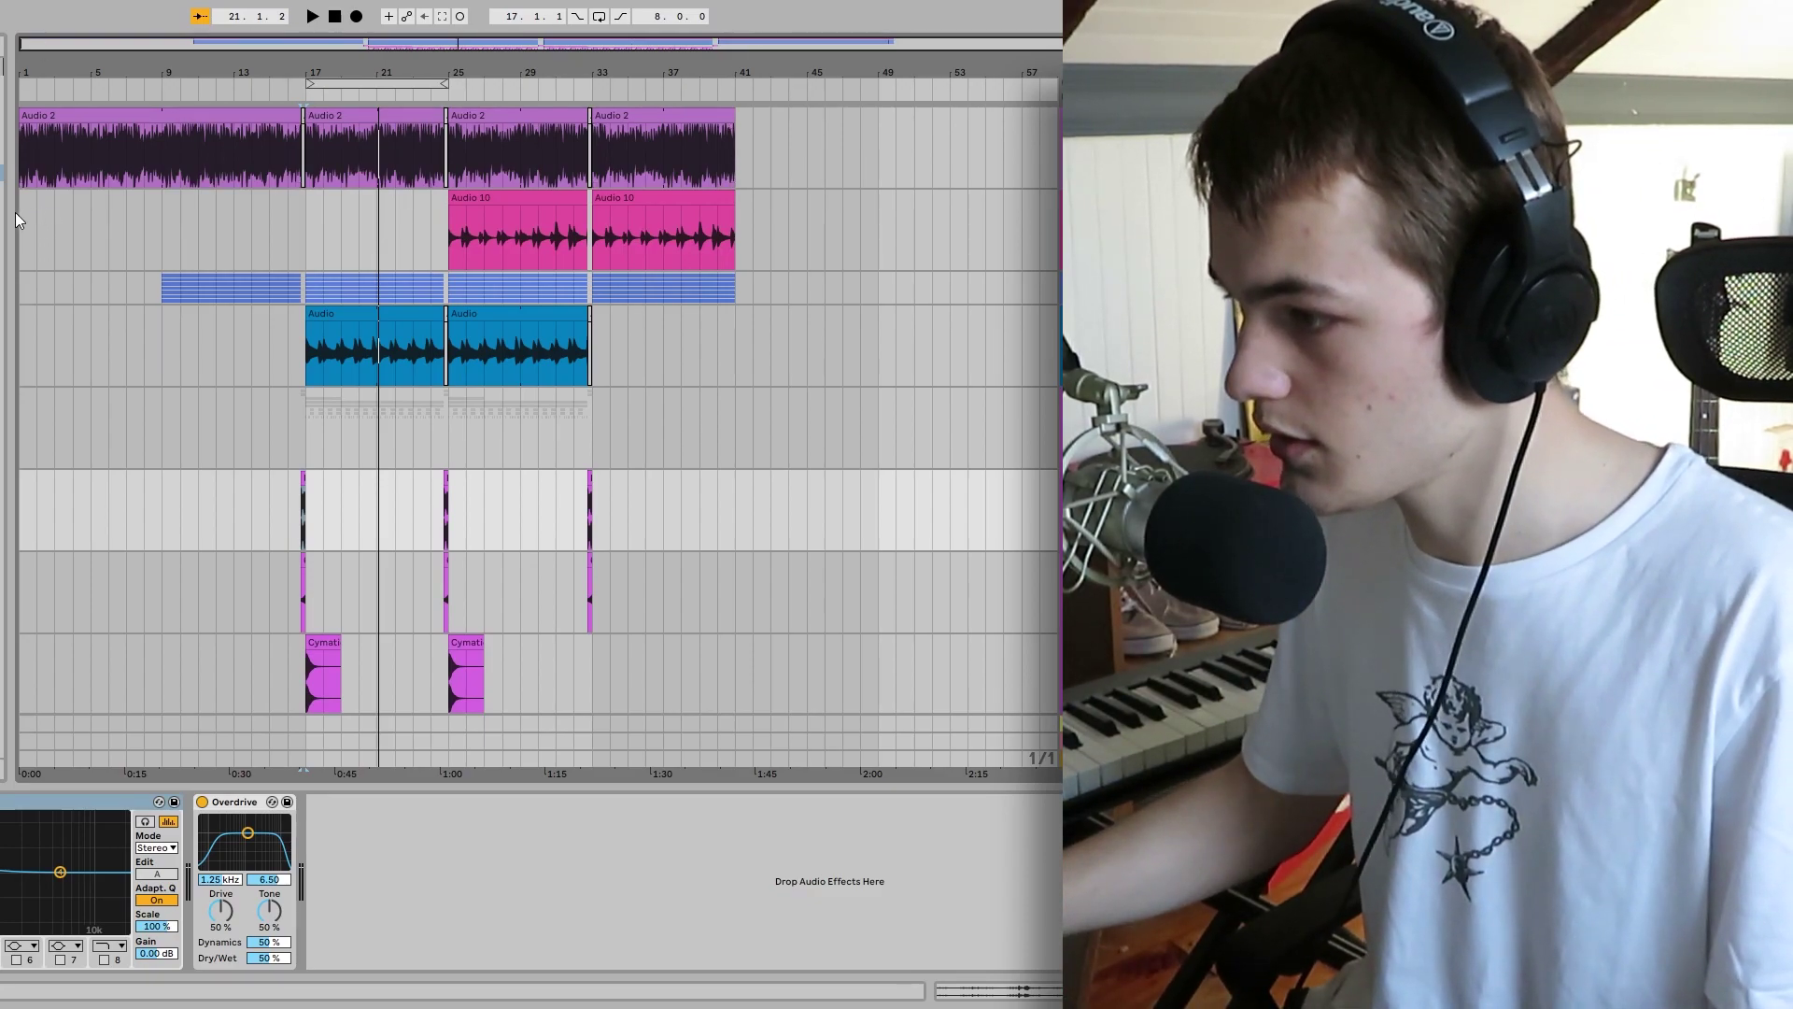
left_click(21, 211)
key("space")
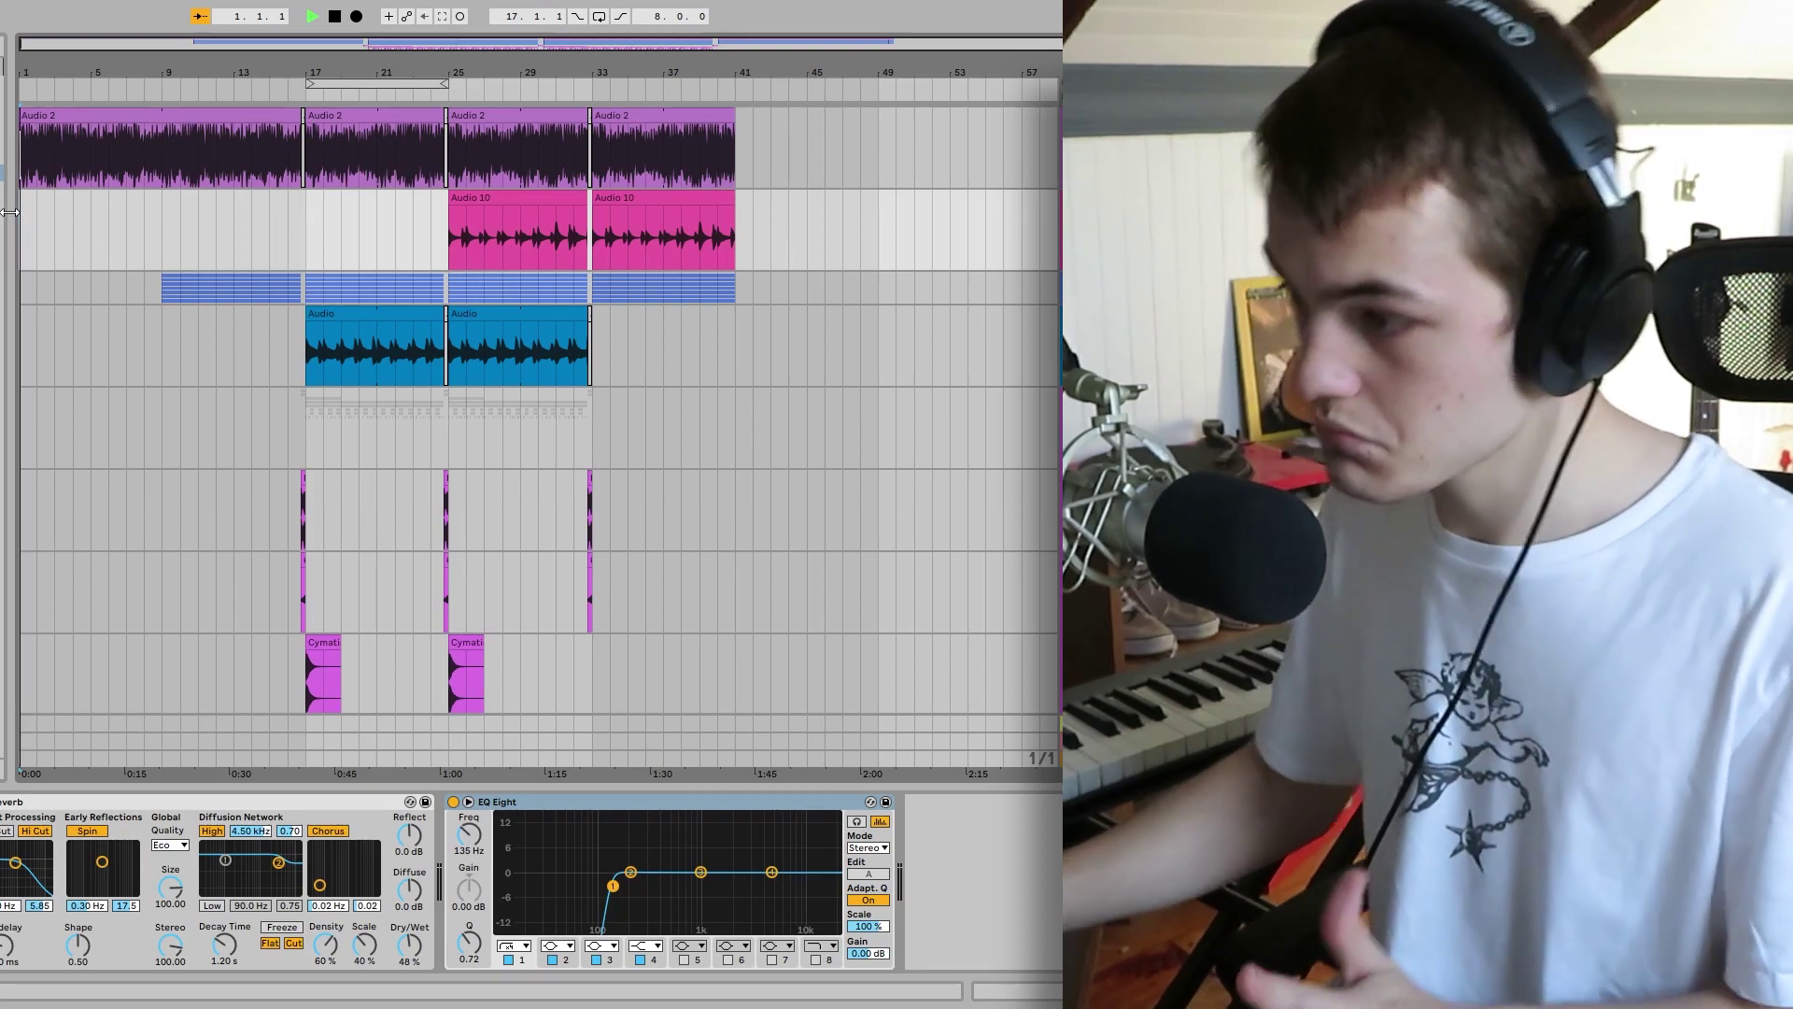